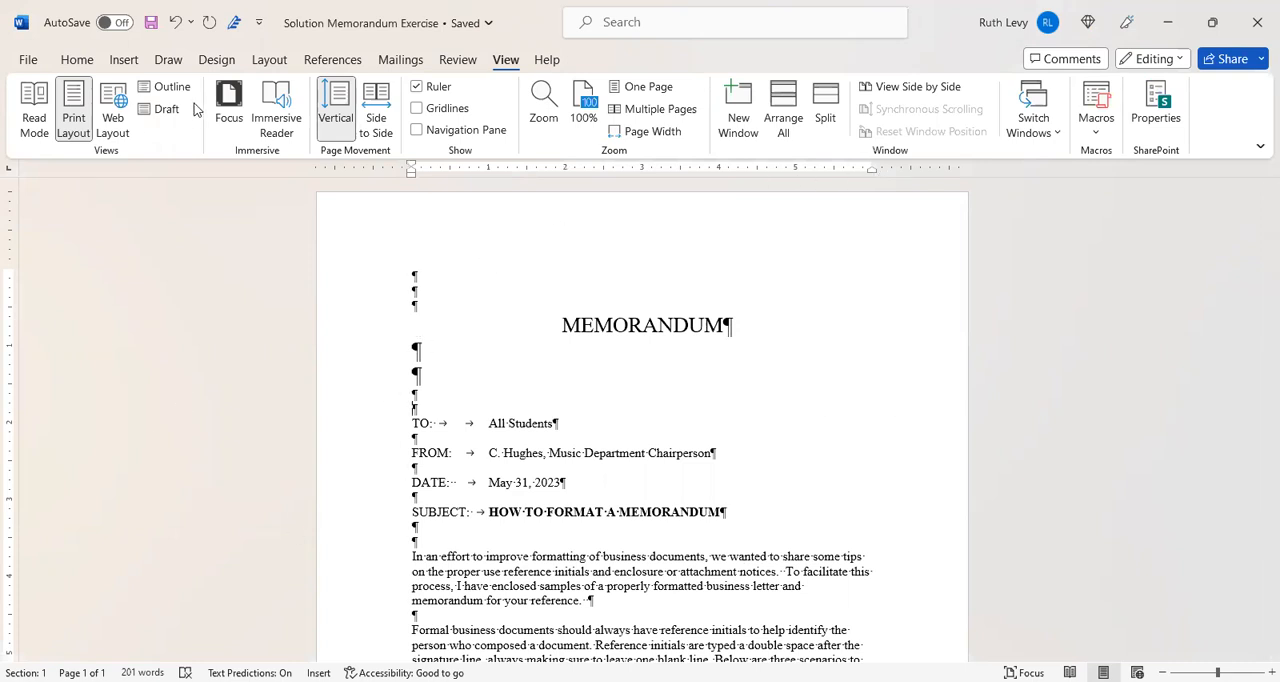
- Review the available margin presets and the paragraph indent and spacing settings for the solution memorandum
{"action": "type", "text": "0"}
{"action": "left_click", "coordinate": [270, 60]}
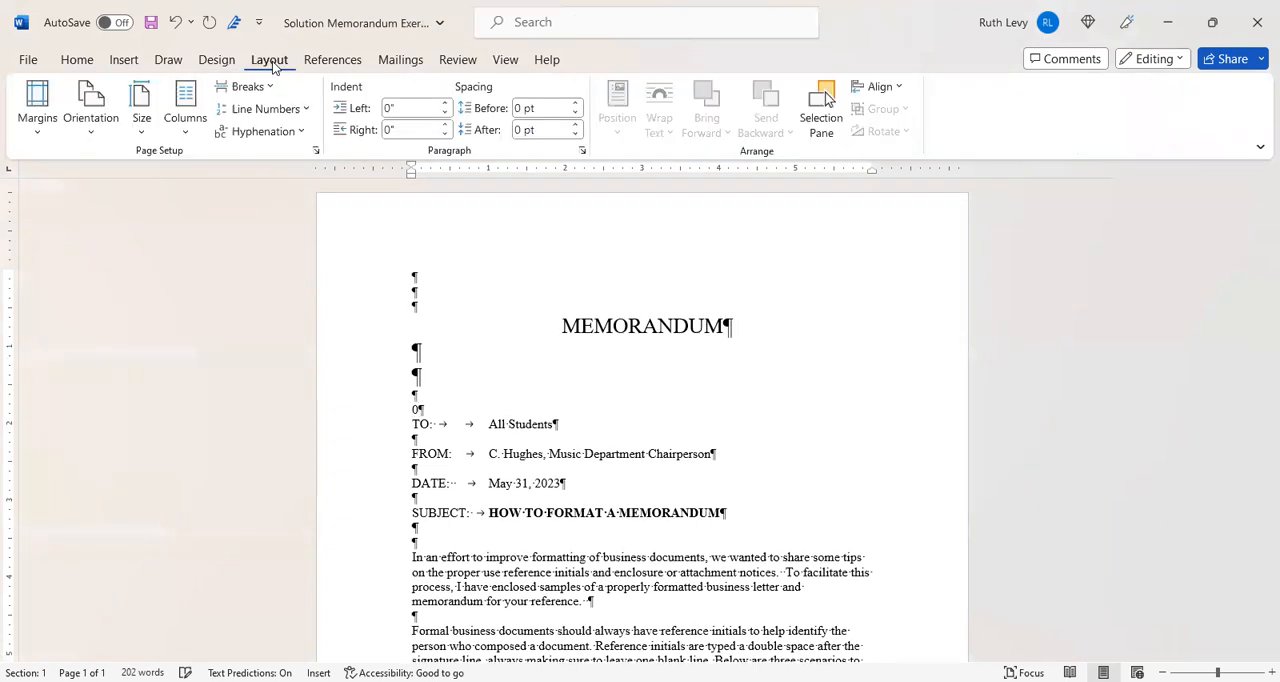
{"action": "left_click", "coordinate": [35, 128]}
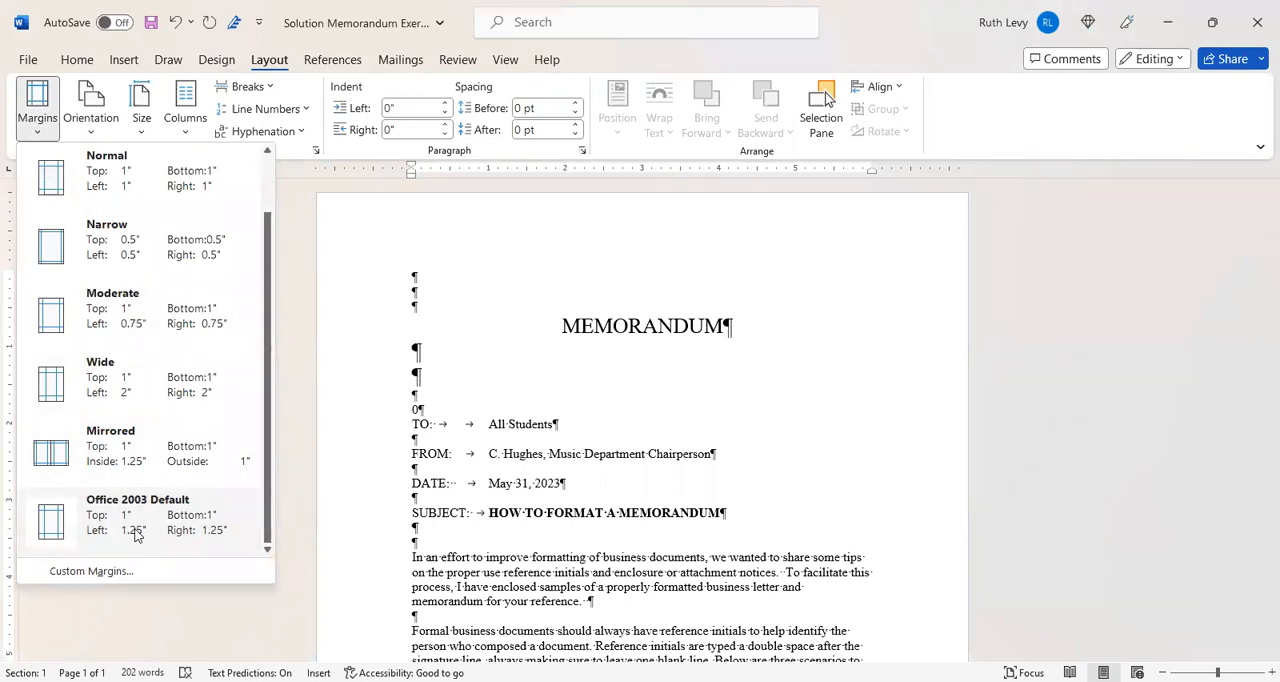
{"action": "left_click", "coordinate": [657, 305]}
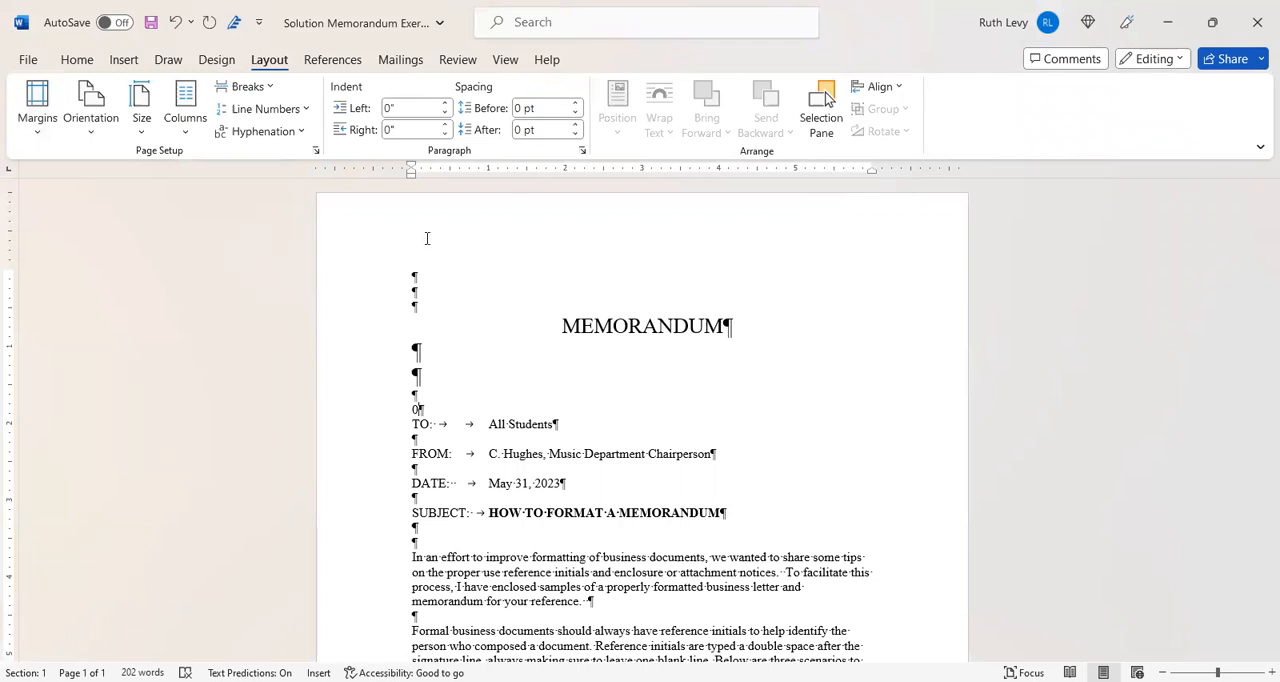
{"action": "left_click", "coordinate": [581, 150]}
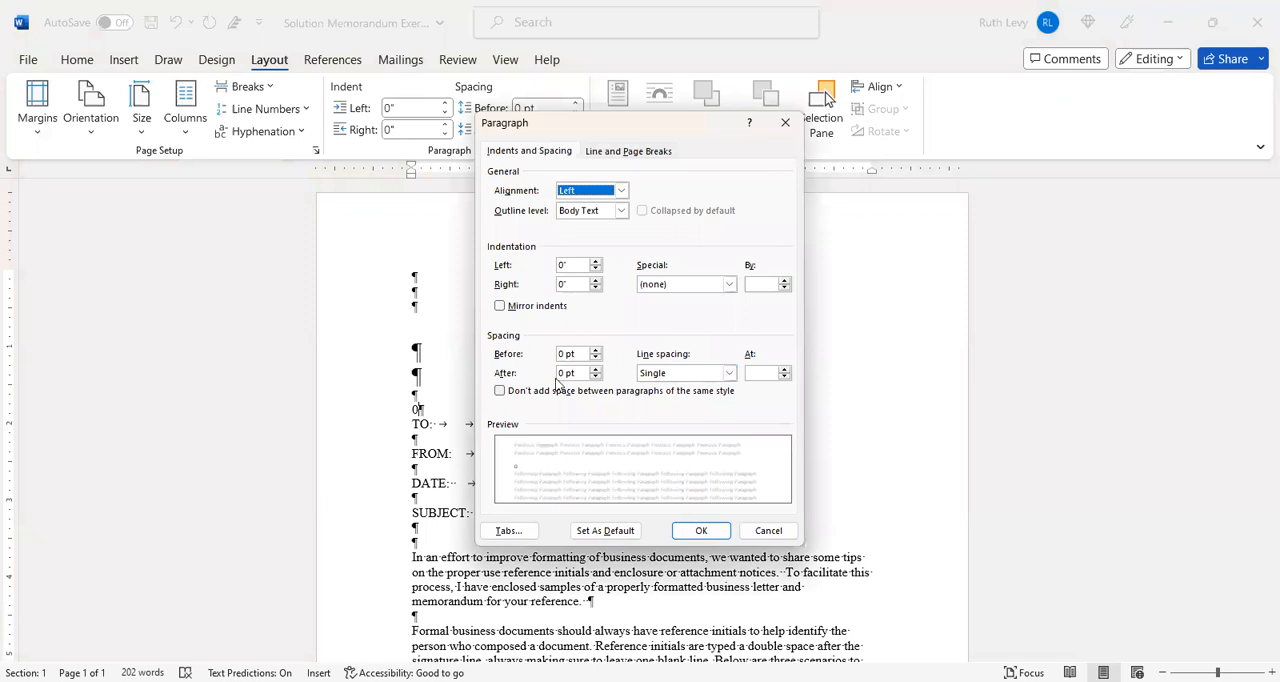
{"action": "left_click", "coordinate": [702, 531]}
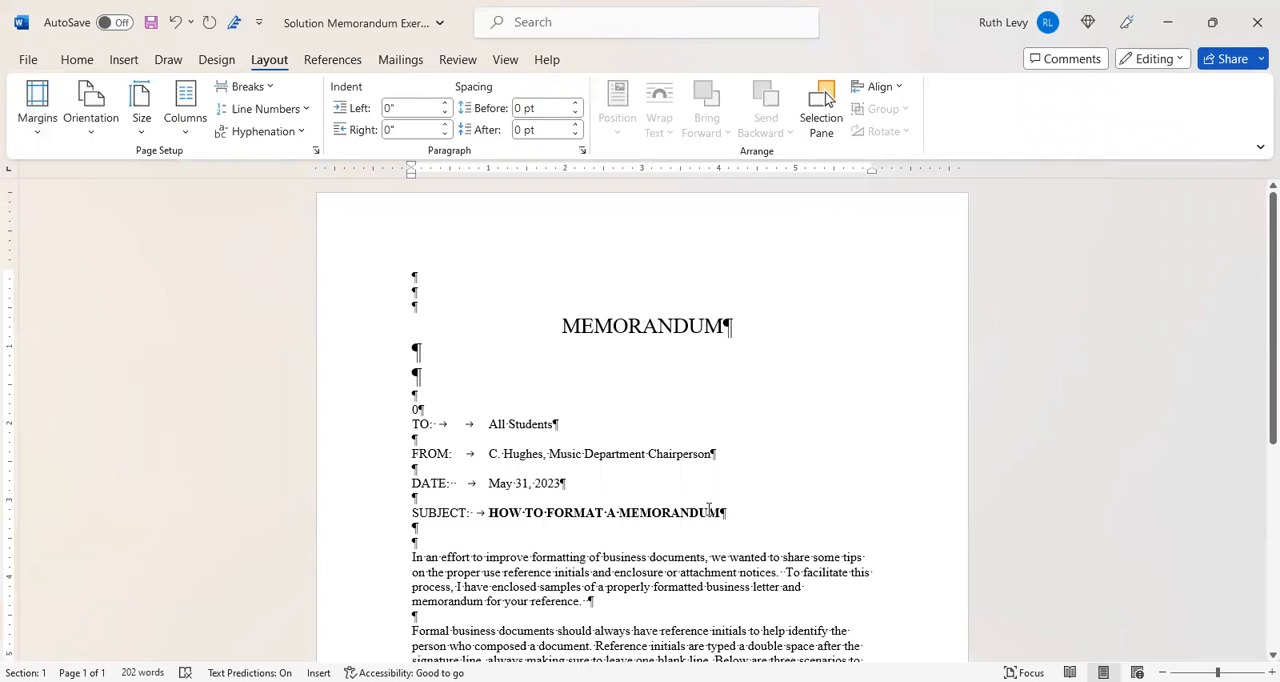
{"action": "left_click", "coordinate": [77, 62]}
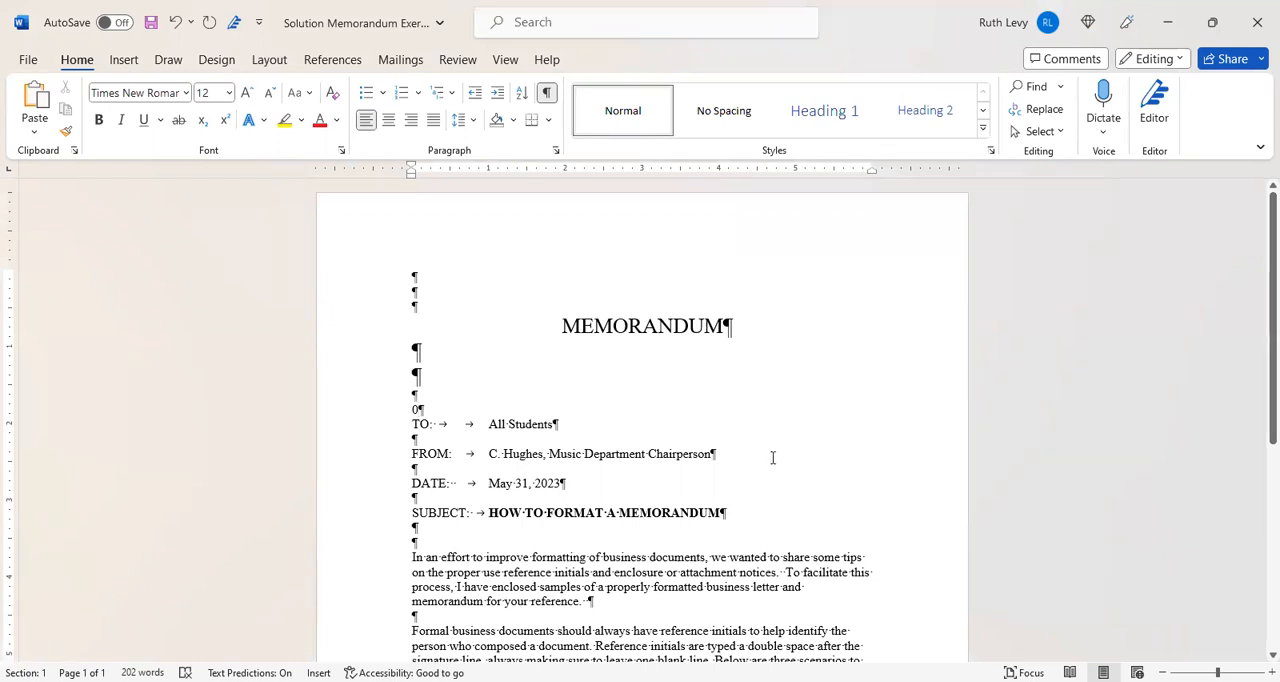
- Remove one large blank line beneath the MEMORANDUM heading and the stray 0 above the TO line, and save the document
{"action": "left_click_drag", "start_coordinate": [1258, 379], "coordinate": [1257, 338]}
{"action": "key", "text": "BackSpace"}
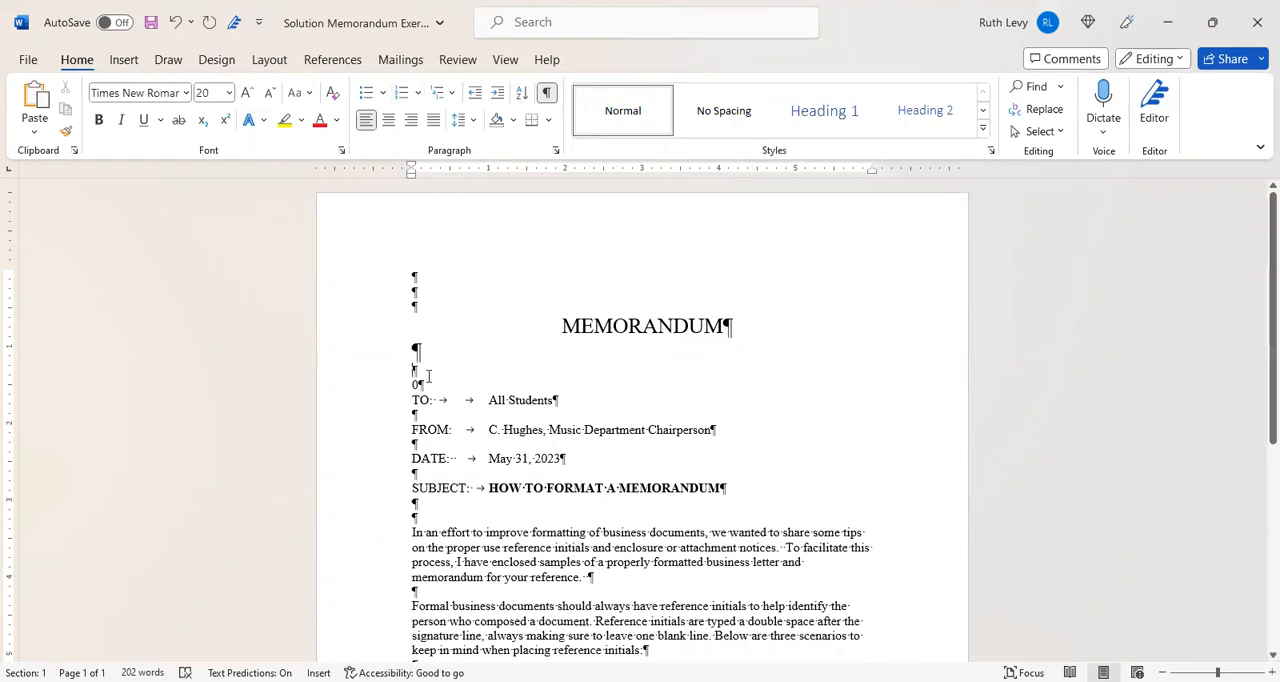
{"action": "key", "text": "Delete"}
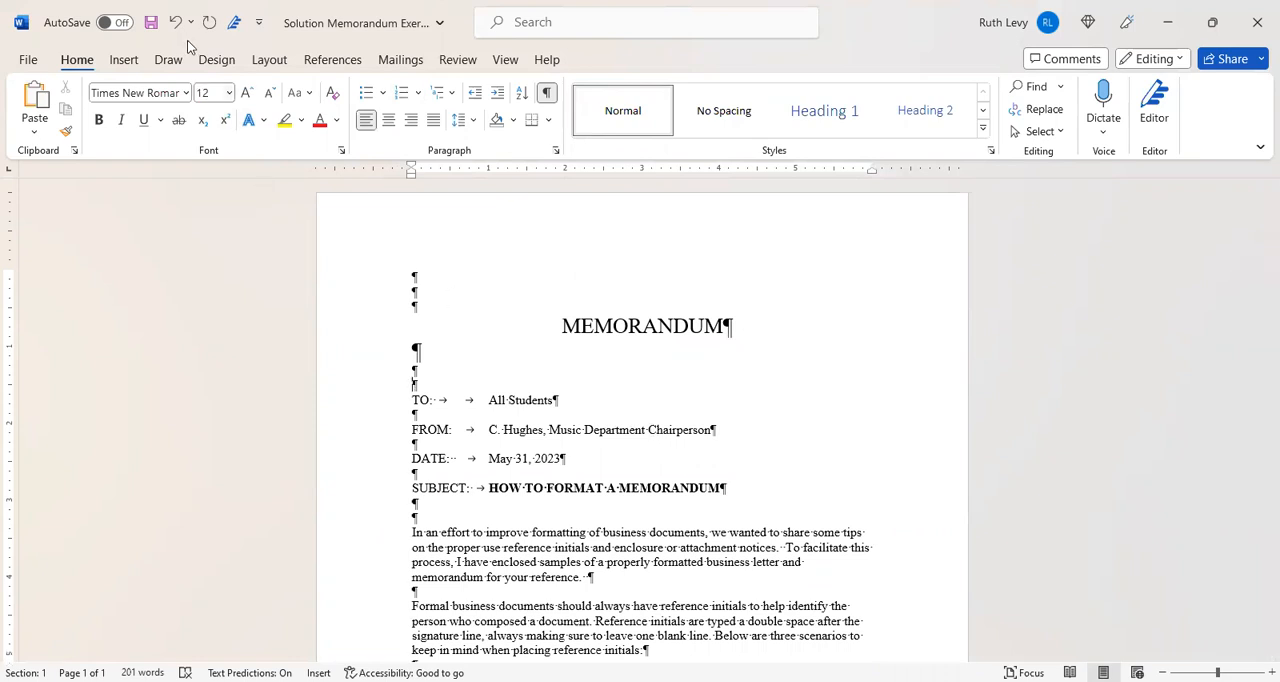
{"action": "left_click", "coordinate": [151, 22]}
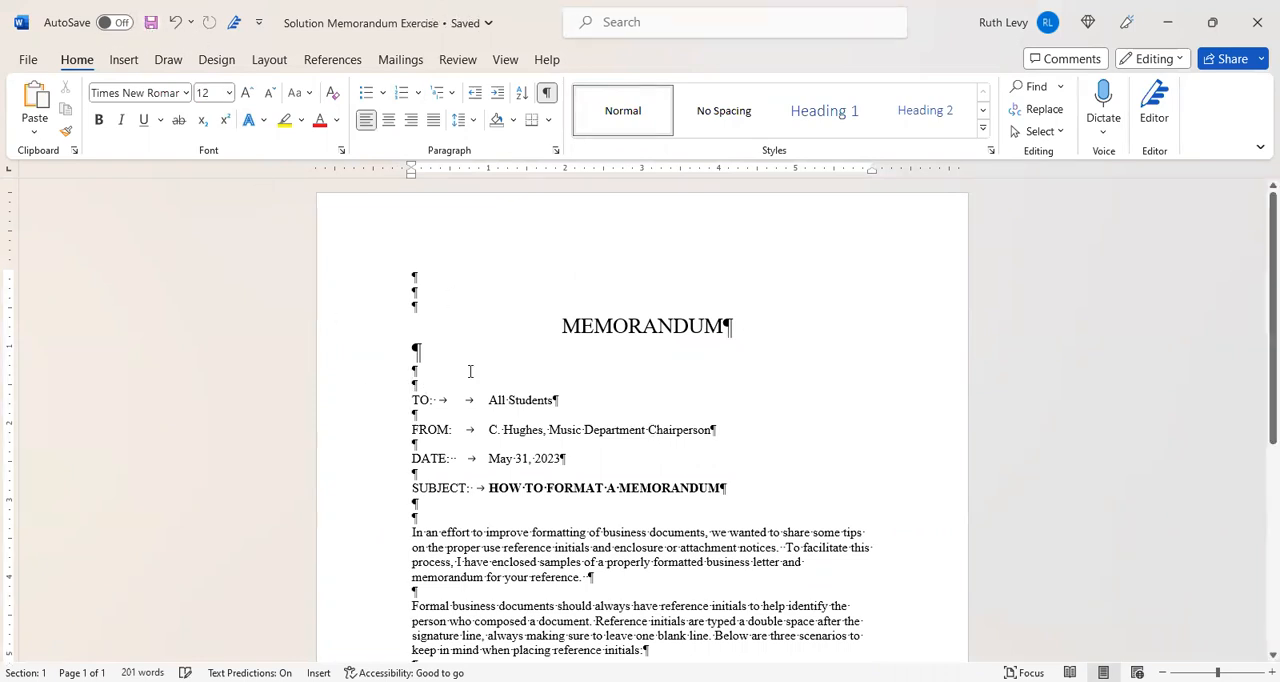
- Examine the alignment and blank-line spacing of the TO, FROM, DATE and SUBJECT lines in the solution memo
{"action": "left_click", "coordinate": [411, 400]}
{"action": "left_click", "coordinate": [488, 401]}
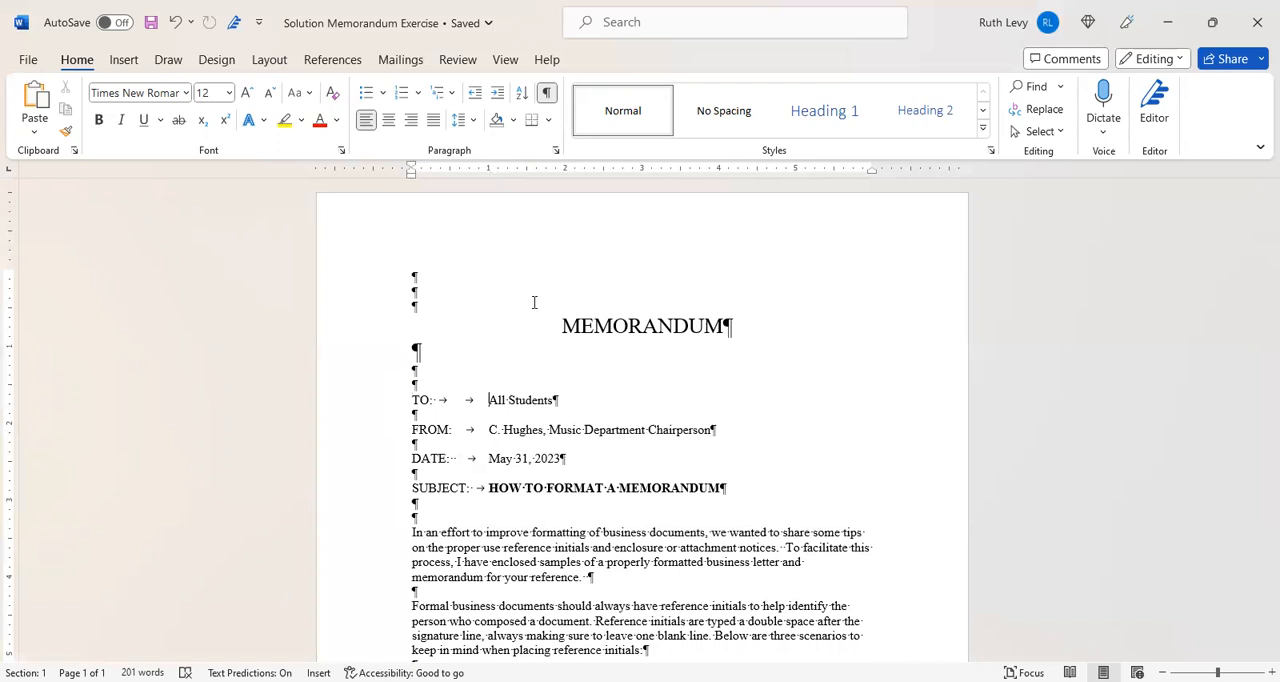
{"action": "left_click", "coordinate": [410, 430]}
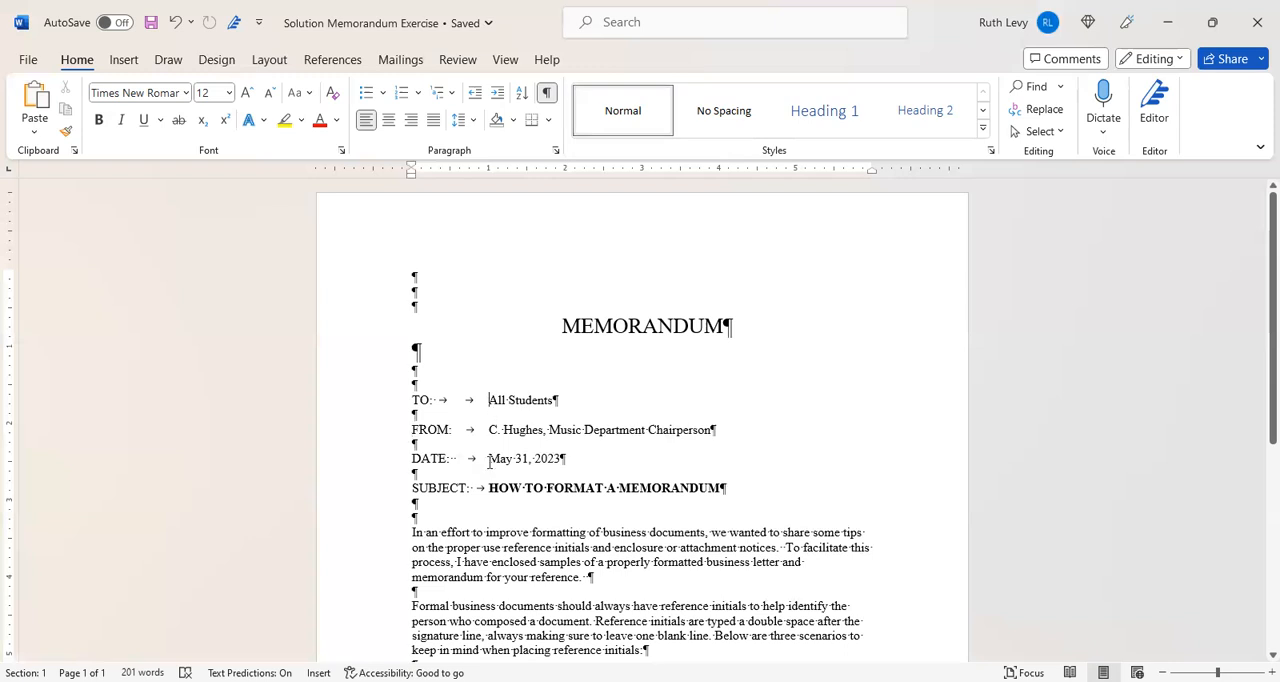
{"action": "left_click", "coordinate": [490, 460]}
{"action": "scroll", "coordinate": [1257, 326], "scroll_direction": "down", "scroll_amount": 2}
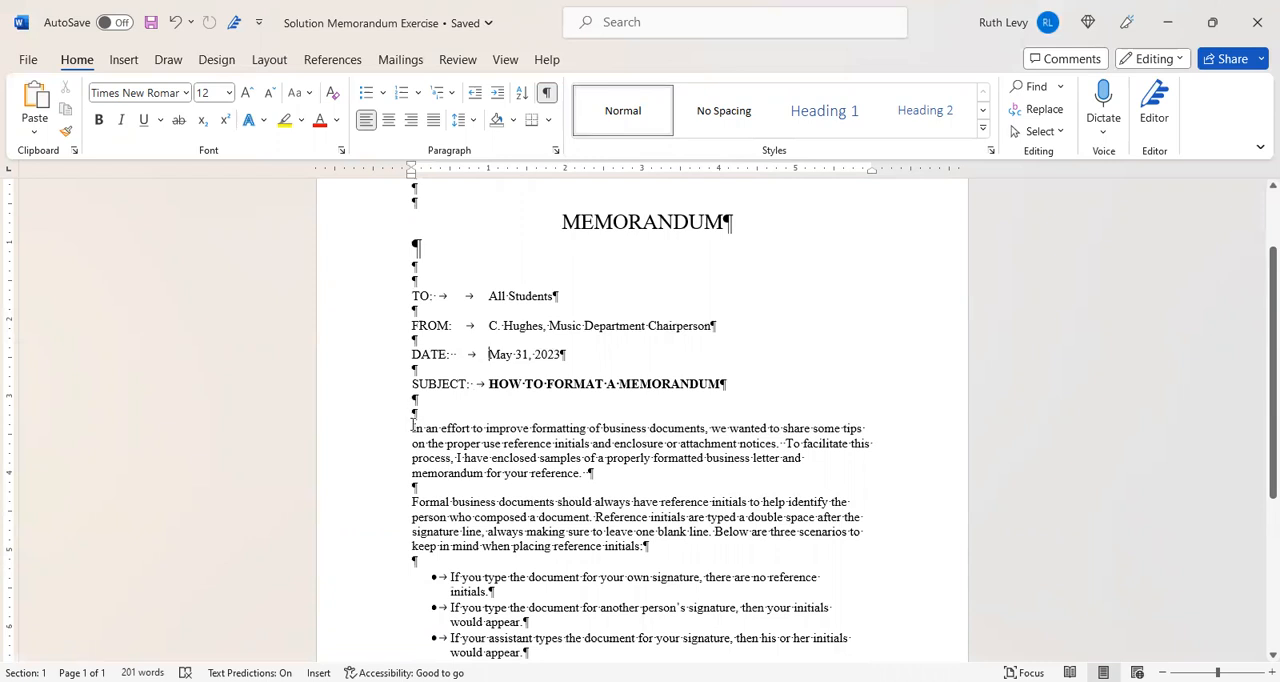
{"action": "left_click", "coordinate": [730, 384]}
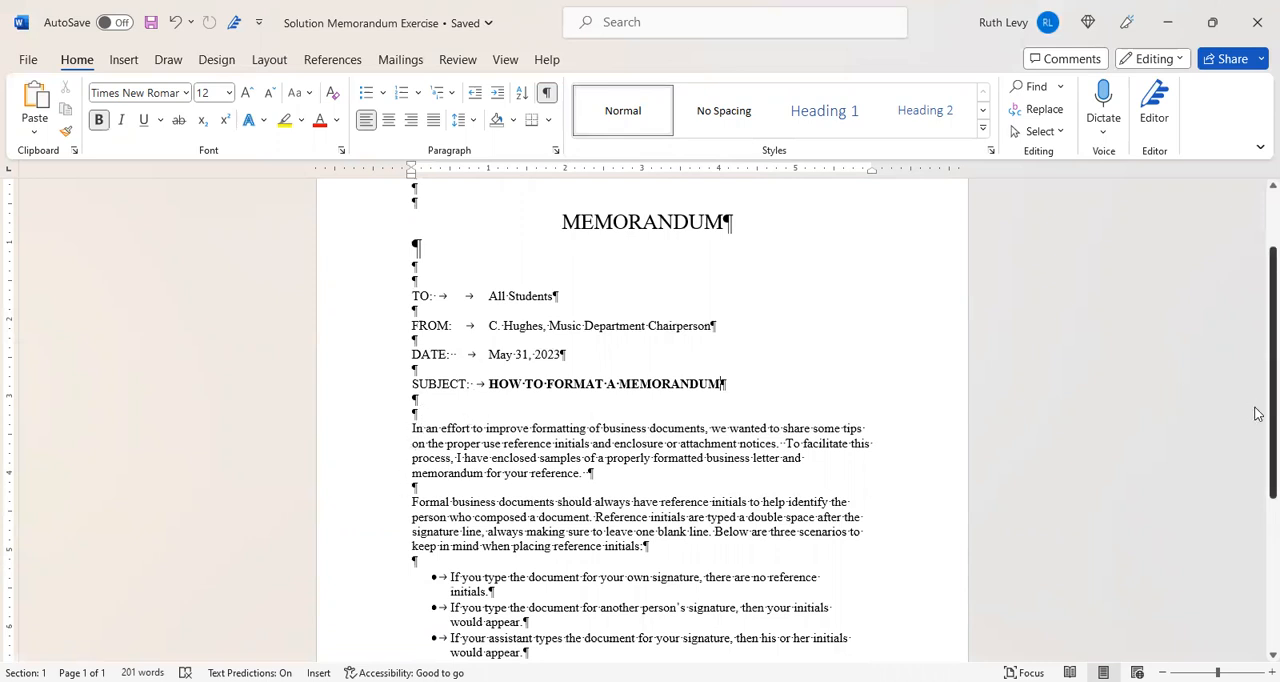
- Examine the solution memo's body paragraphs, bulleted list, reference initials and Enclosures notation for spacing and placement
{"action": "scroll", "coordinate": [1254, 430], "scroll_direction": "down", "scroll_amount": 2}
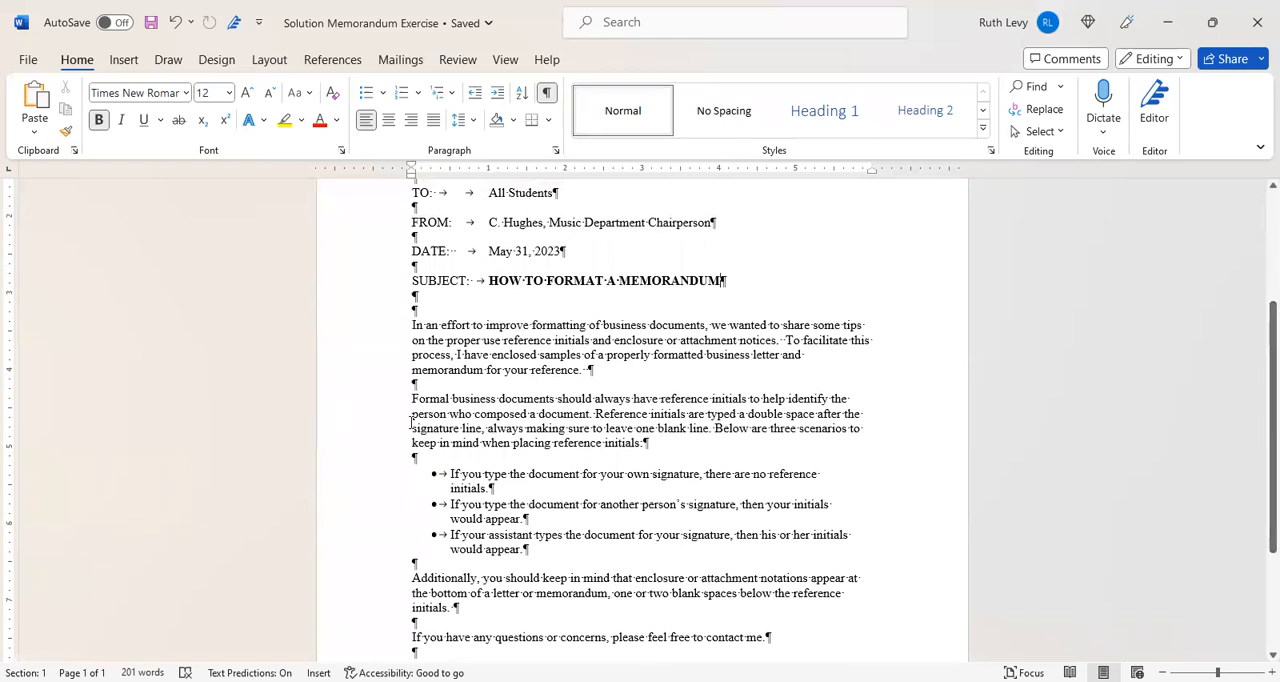
{"action": "scroll", "coordinate": [1257, 465], "scroll_direction": "down", "scroll_amount": 3}
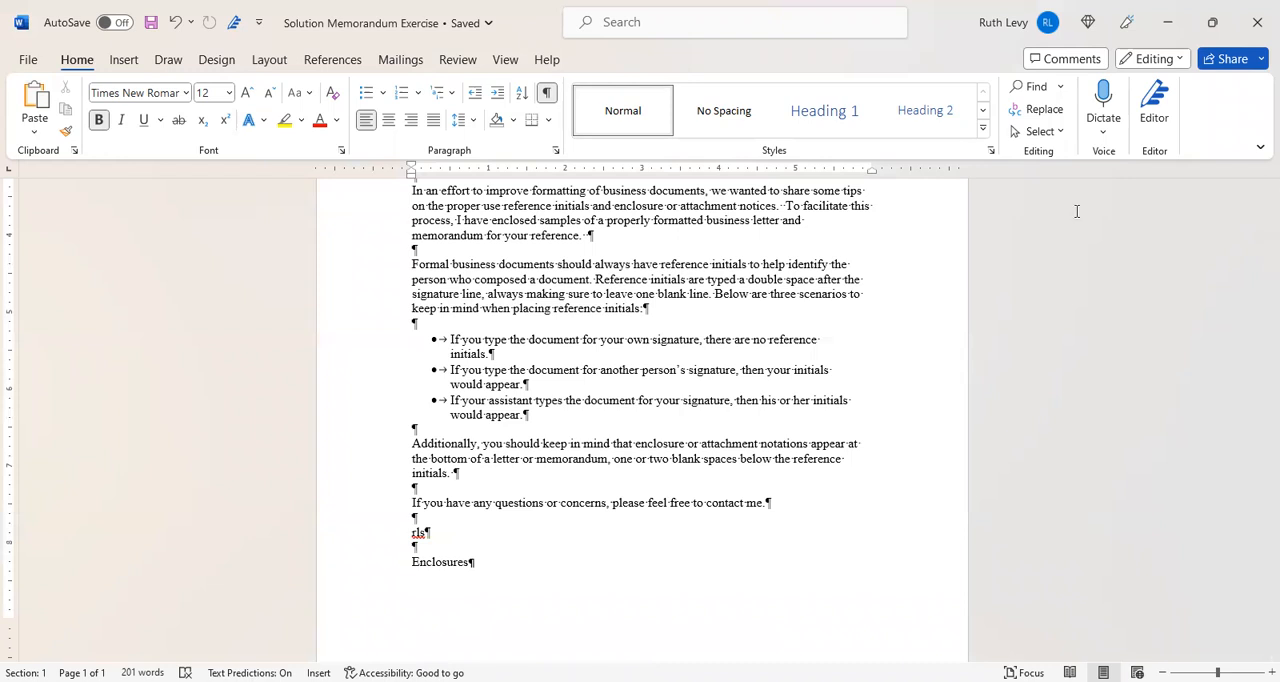
{"action": "scroll", "coordinate": [1254, 350], "scroll_direction": "up", "scroll_amount": 5}
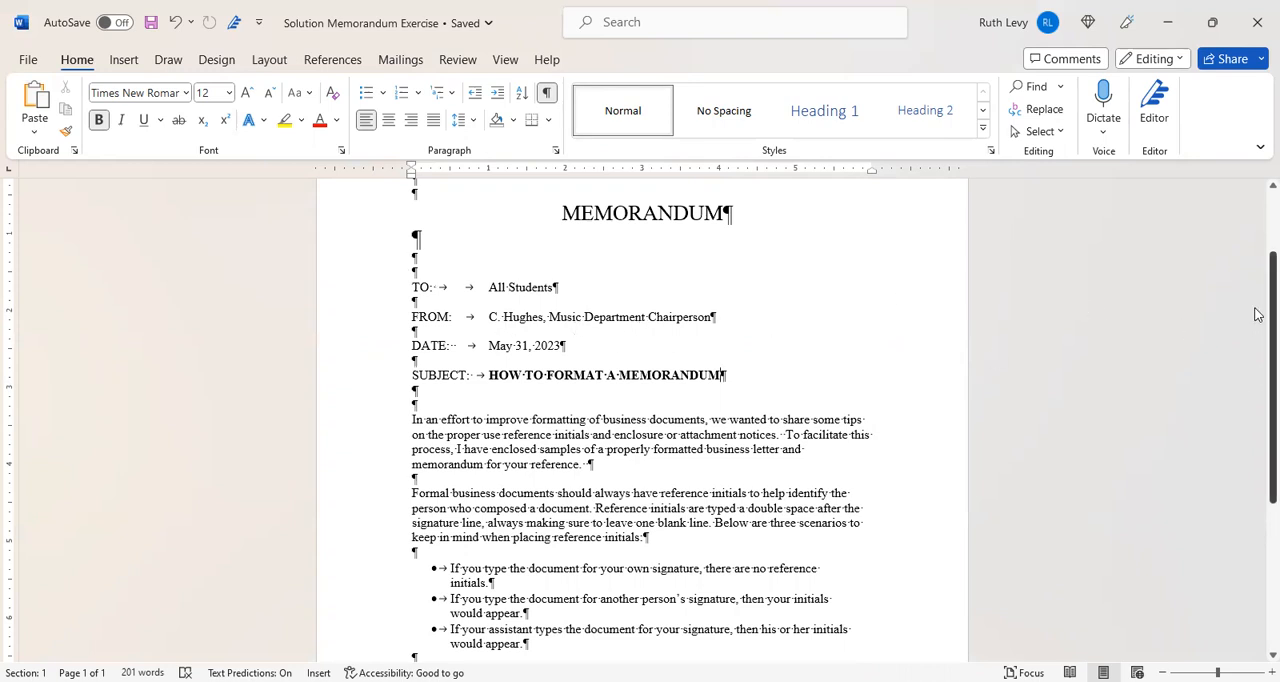
{"action": "scroll", "coordinate": [1256, 325], "scroll_direction": "down", "scroll_amount": 1}
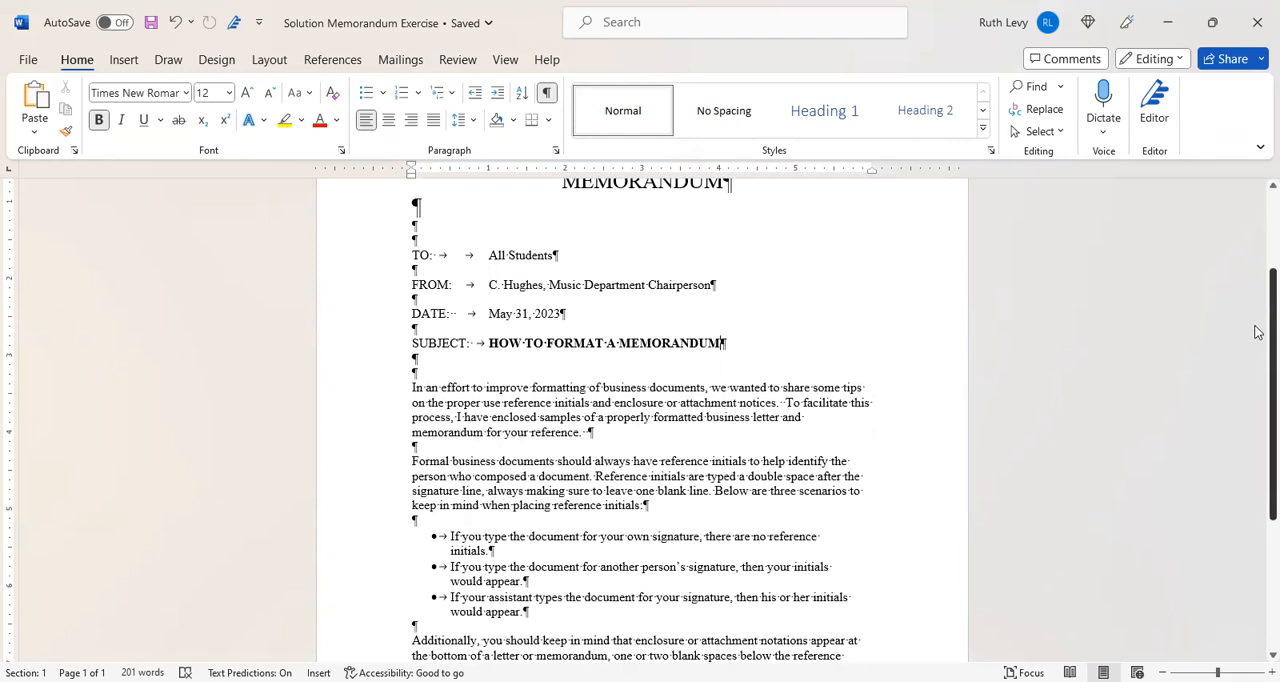
{"action": "scroll", "coordinate": [1257, 320], "scroll_direction": "up", "scroll_amount": 1}
{"action": "scroll", "coordinate": [1257, 320], "scroll_direction": "down", "scroll_amount": 1}
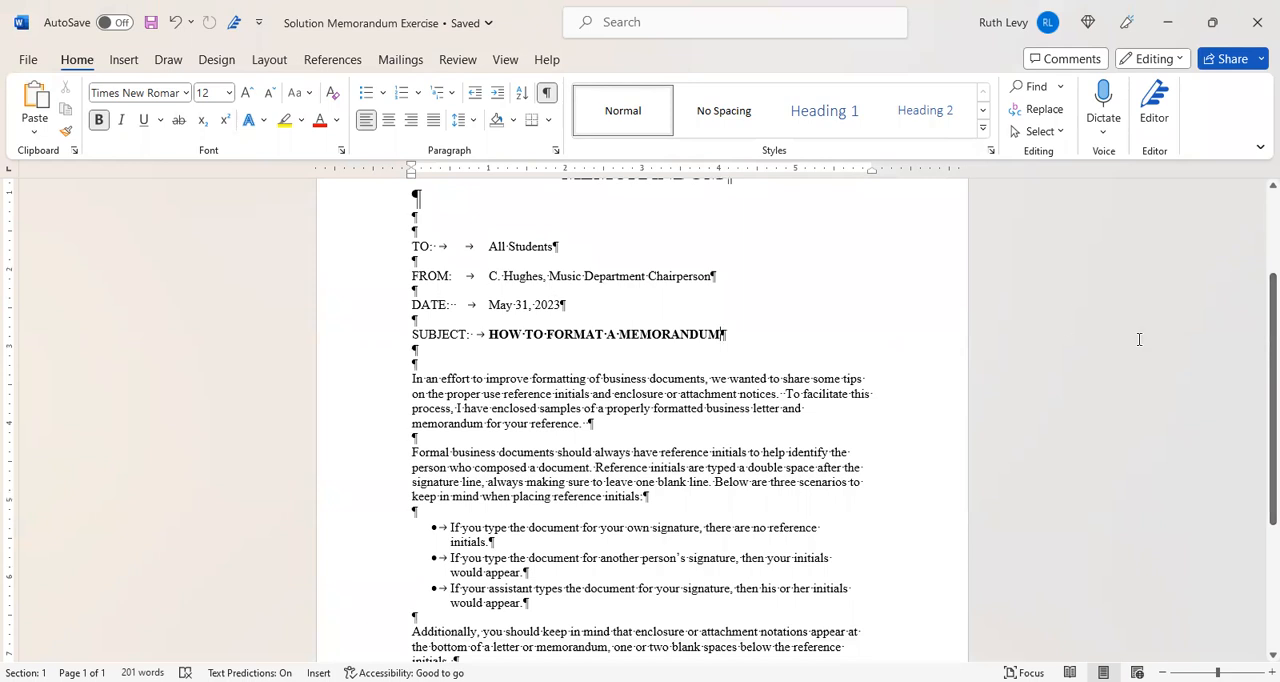
{"action": "left_click_drag", "start_coordinate": [1258, 378], "coordinate": [1257, 561]}
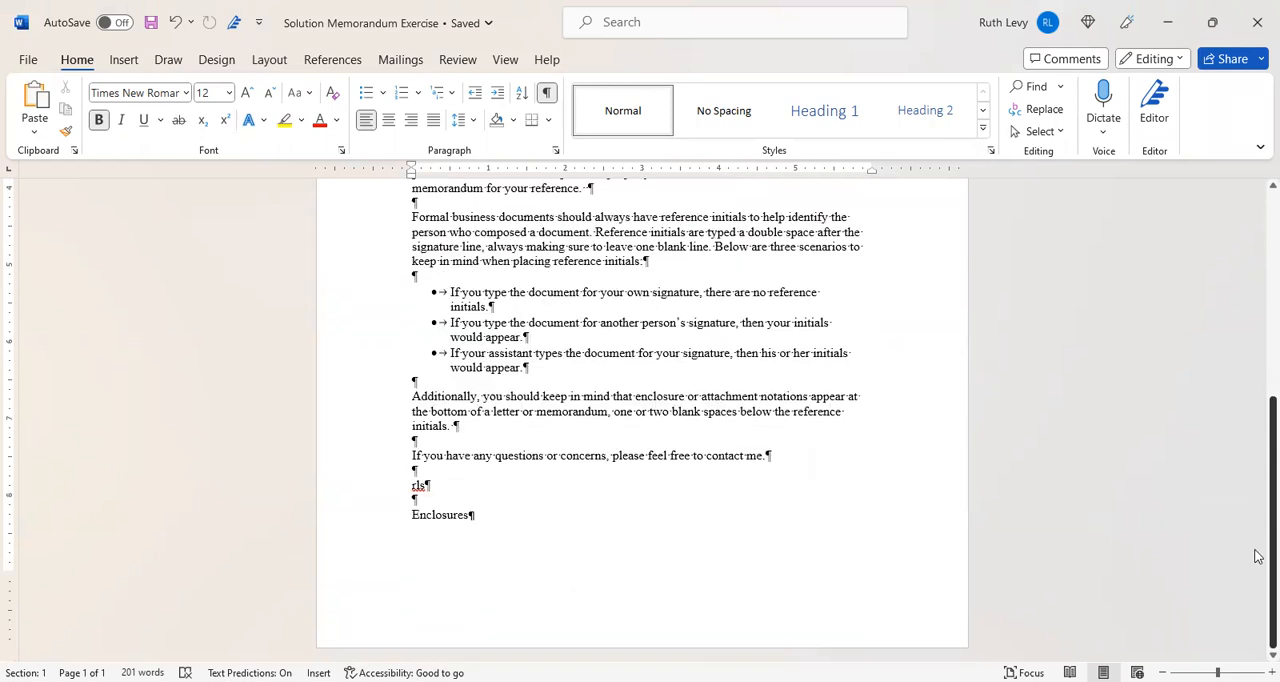
{"action": "left_click", "coordinate": [412, 514]}
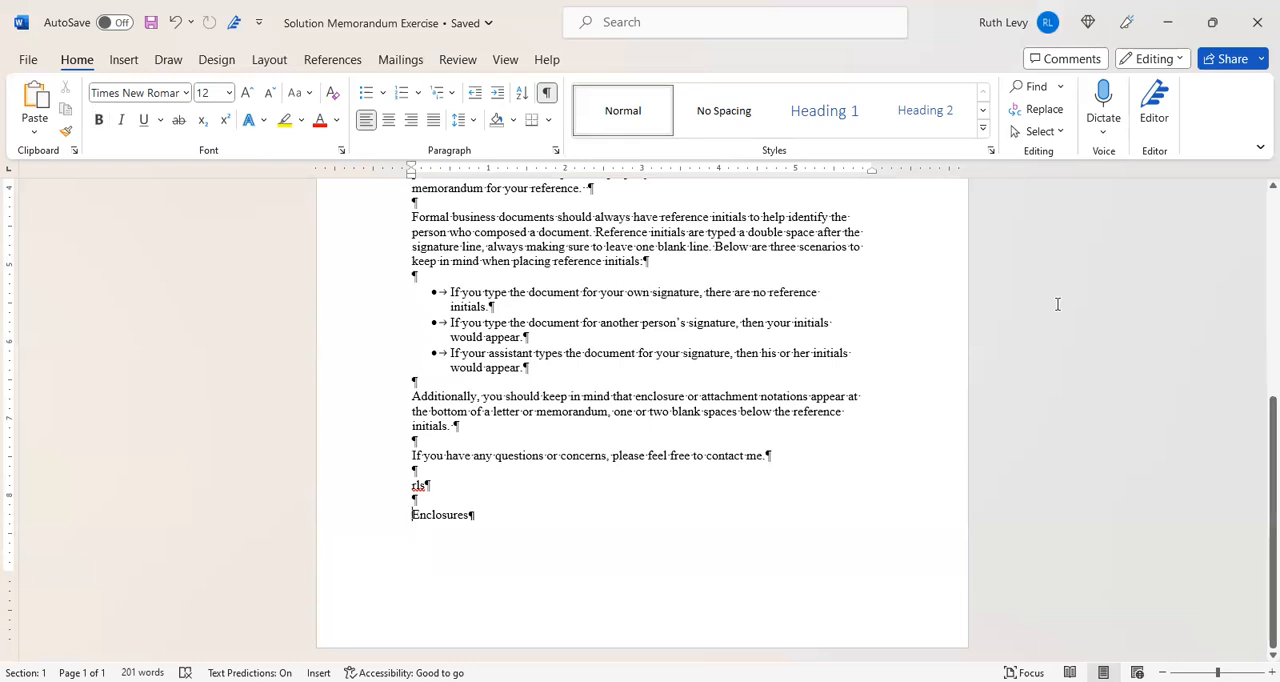
{"action": "scroll", "coordinate": [1254, 365], "scroll_direction": "up", "scroll_amount": 2}
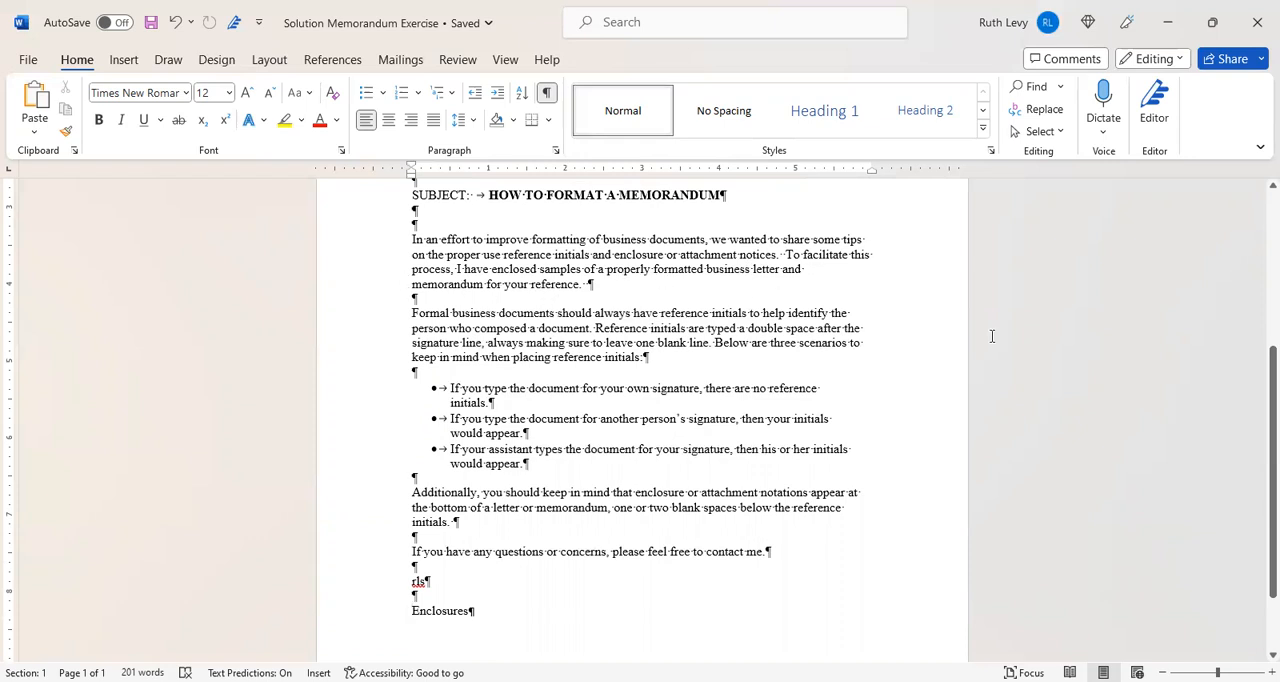
{"action": "scroll", "coordinate": [1257, 550], "scroll_direction": "down", "scroll_amount": 2}
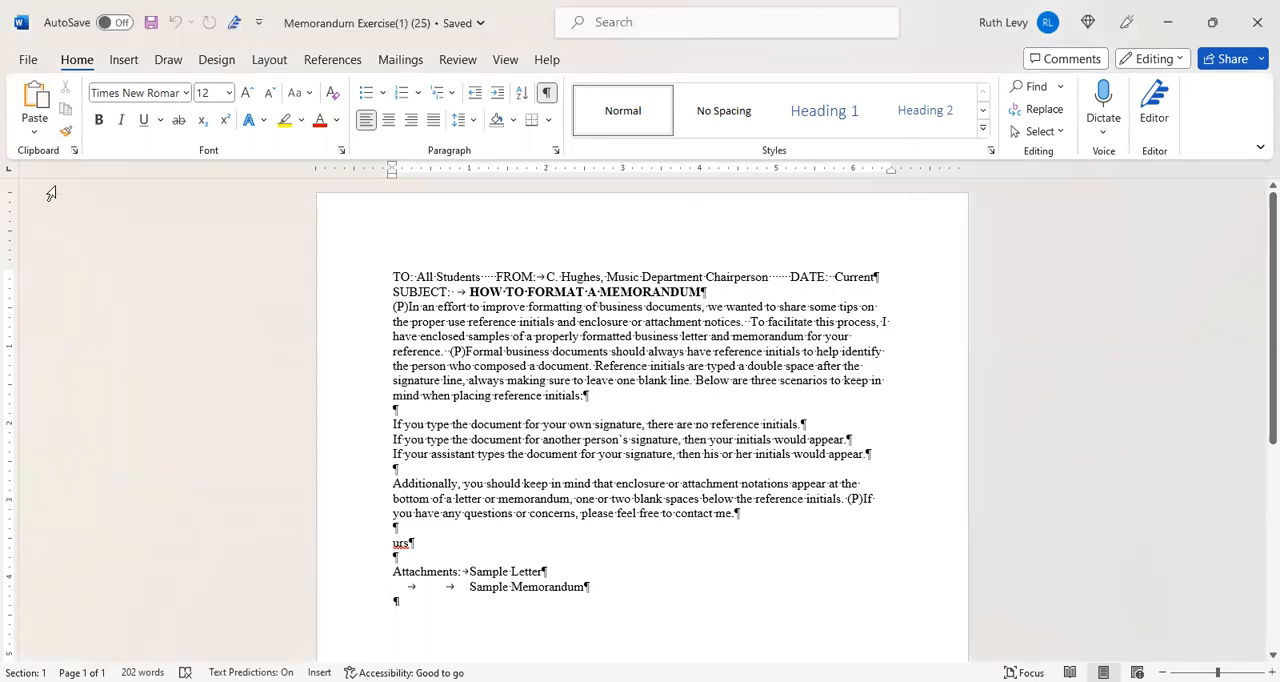
- Apply the Office 2003 Default margins, with 1.25" left and right, to the unformatted memorandum exercise
{"action": "left_click", "coordinate": [262, 61]}
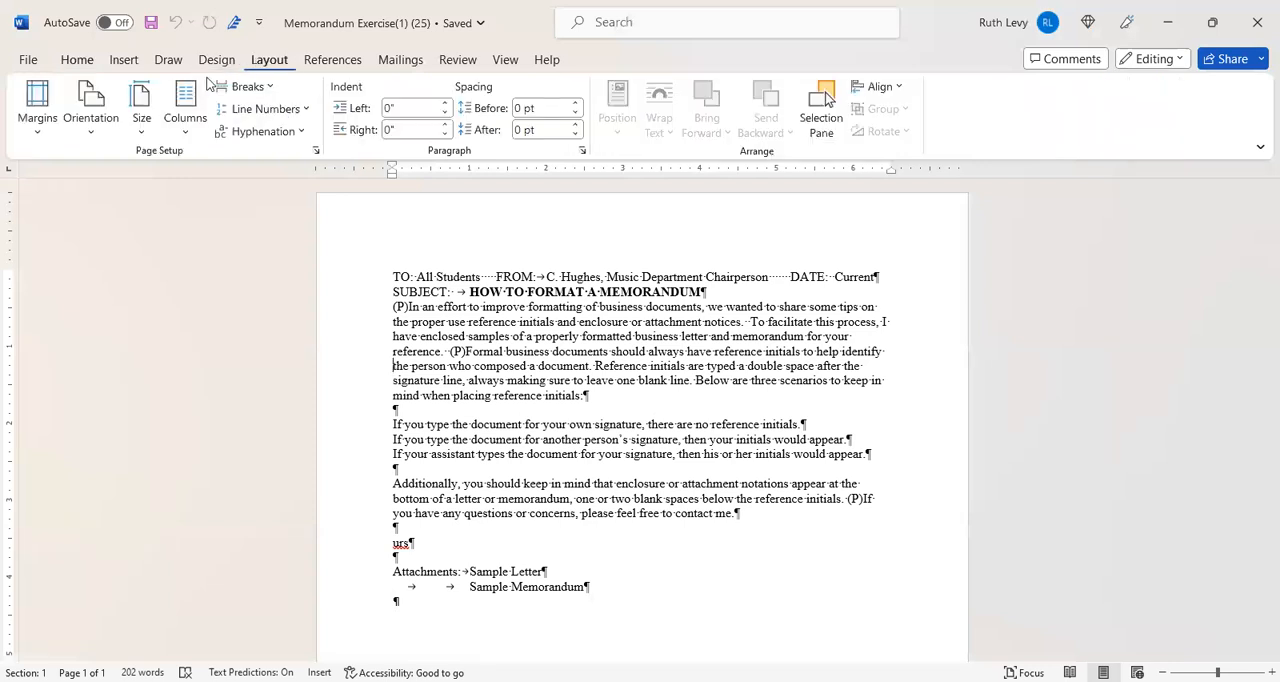
{"action": "left_click", "coordinate": [33, 120]}
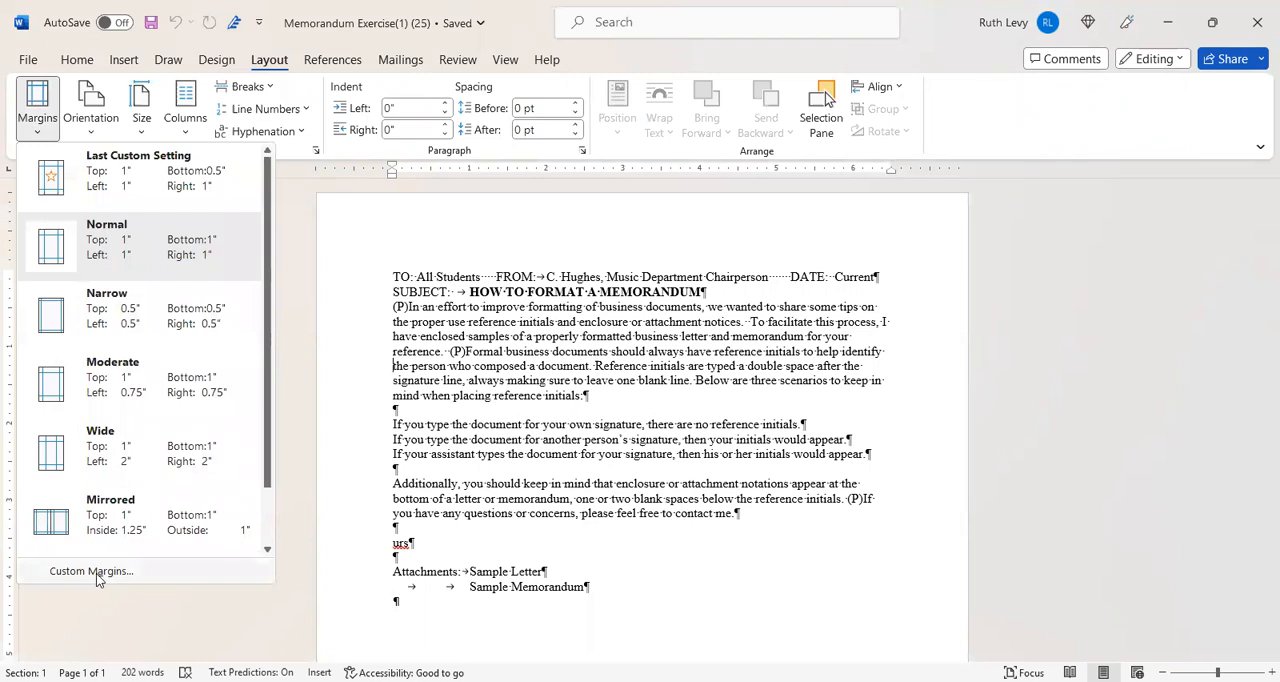
{"action": "scroll", "coordinate": [268, 478], "scroll_direction": "down", "scroll_amount": 1}
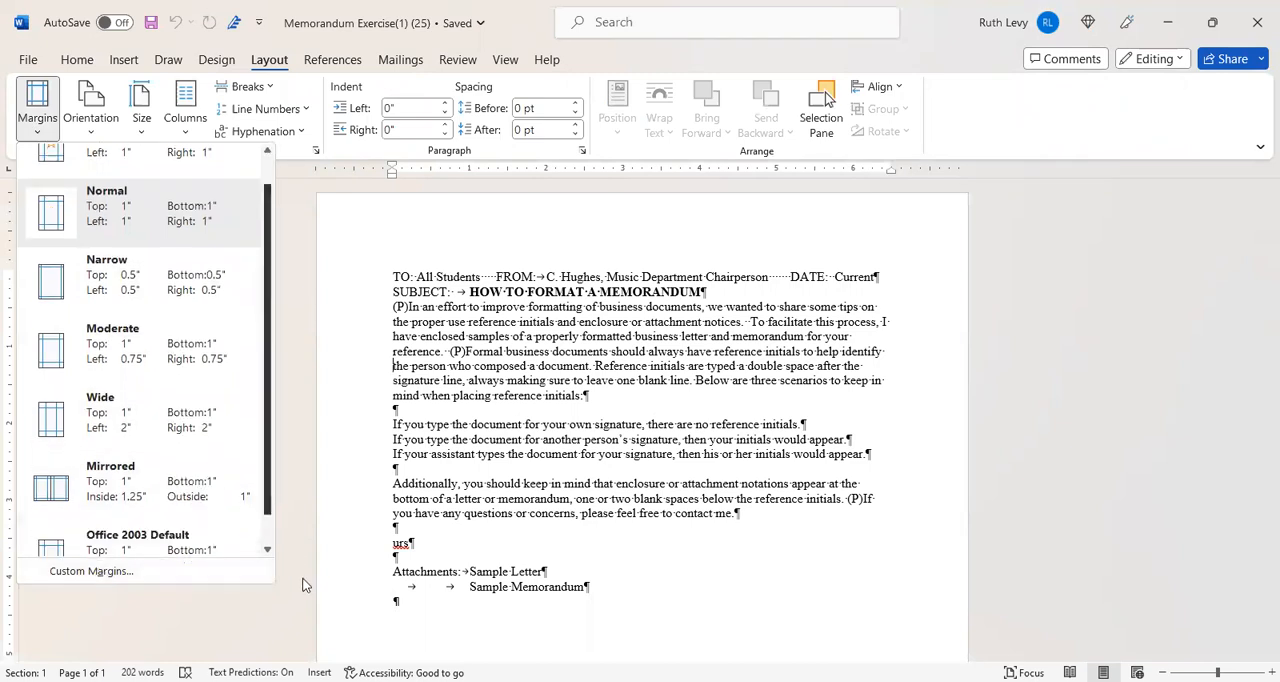
{"action": "left_click", "coordinate": [128, 515]}
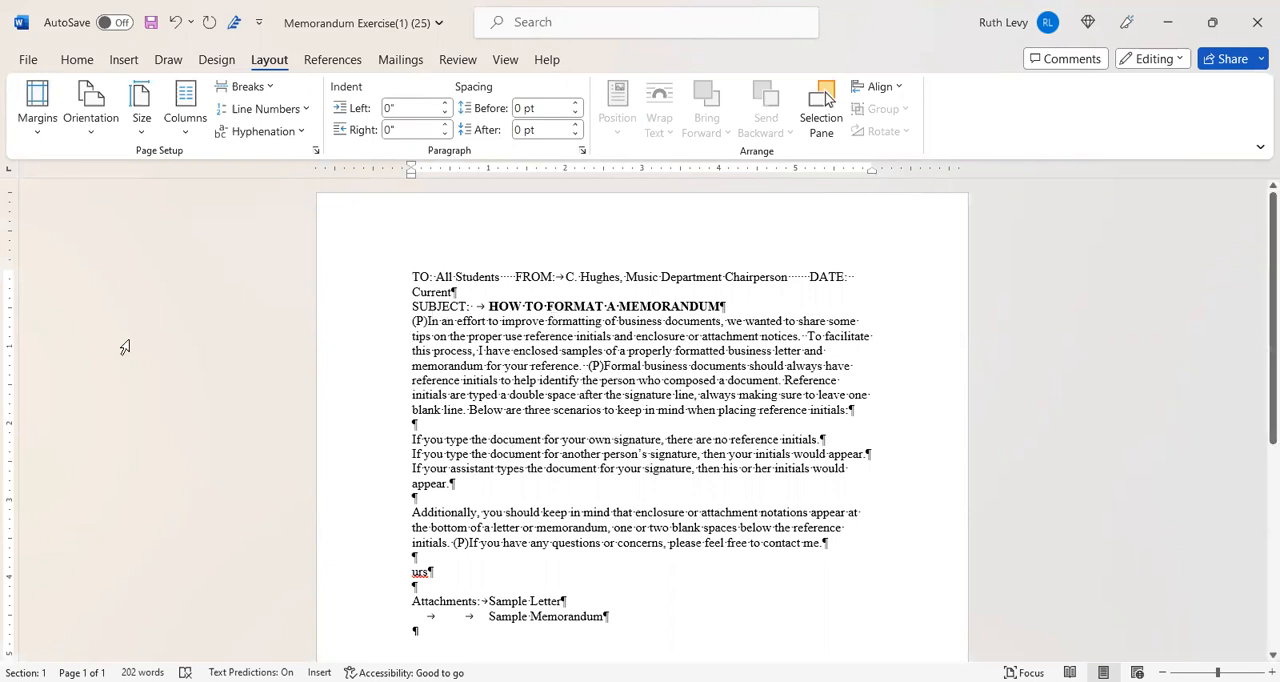
- Set the entire memorandum exercise to single line spacing with 0 pt spacing after paragraphs
{"action": "left_click", "coordinate": [76, 59]}
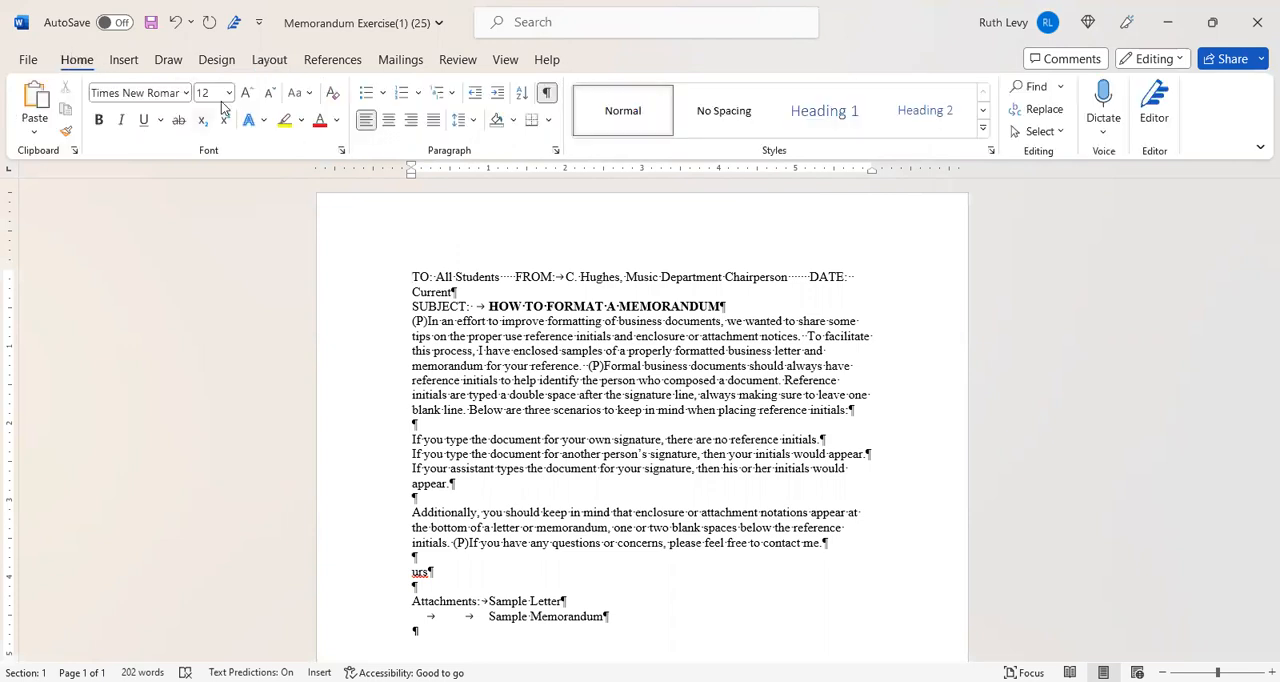
{"action": "left_click", "coordinate": [392, 277]}
{"action": "left_click", "coordinate": [408, 277]}
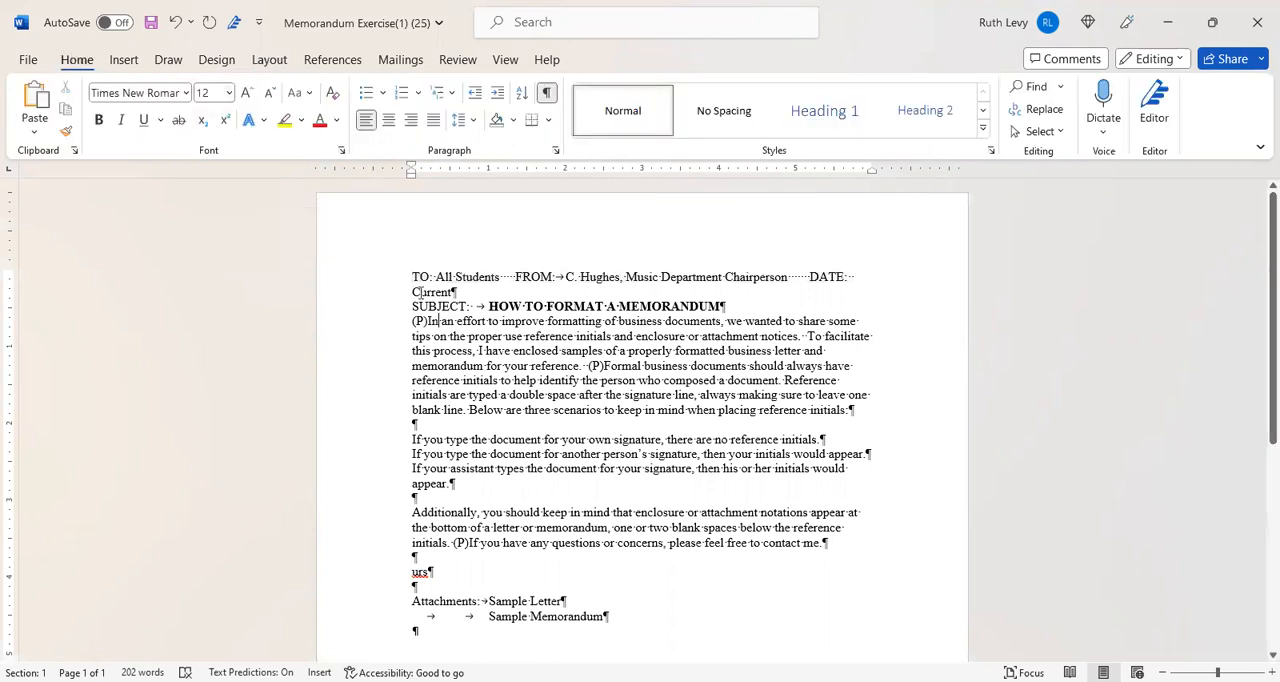
{"action": "key", "text": "ctrl+a"}
{"action": "scroll", "coordinate": [700, 397], "scroll_direction": "down", "scroll_amount": 8}
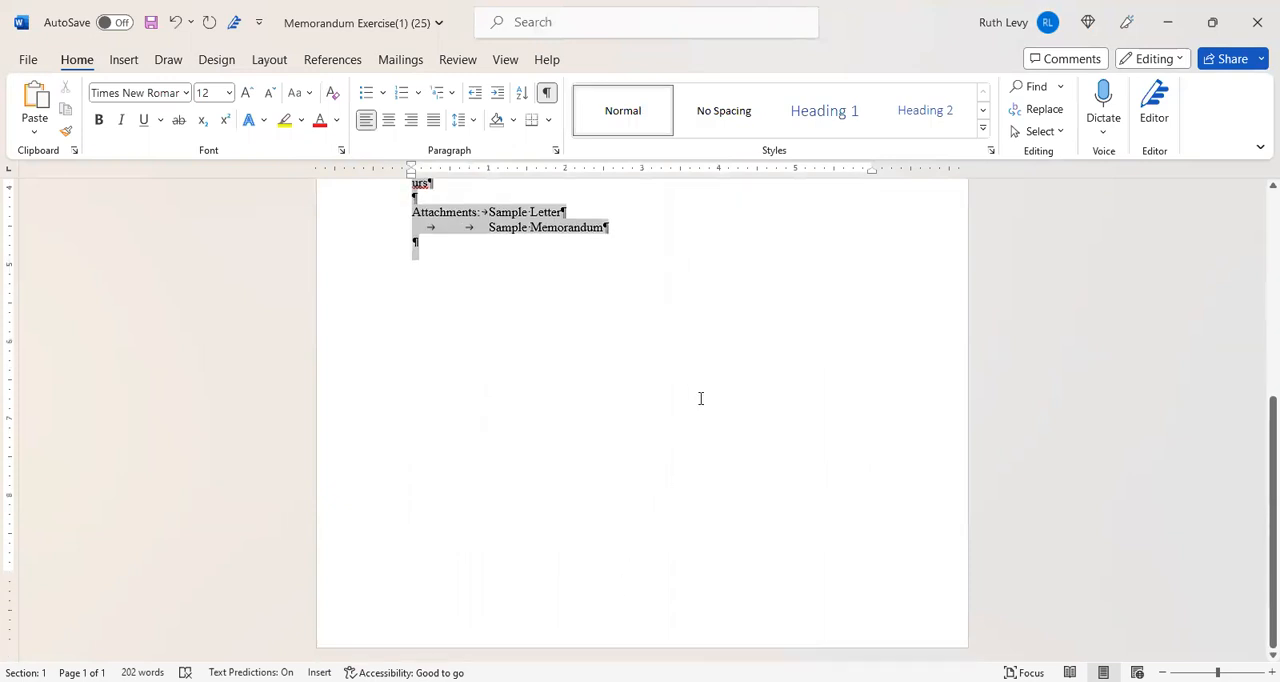
{"action": "left_click", "coordinate": [554, 151]}
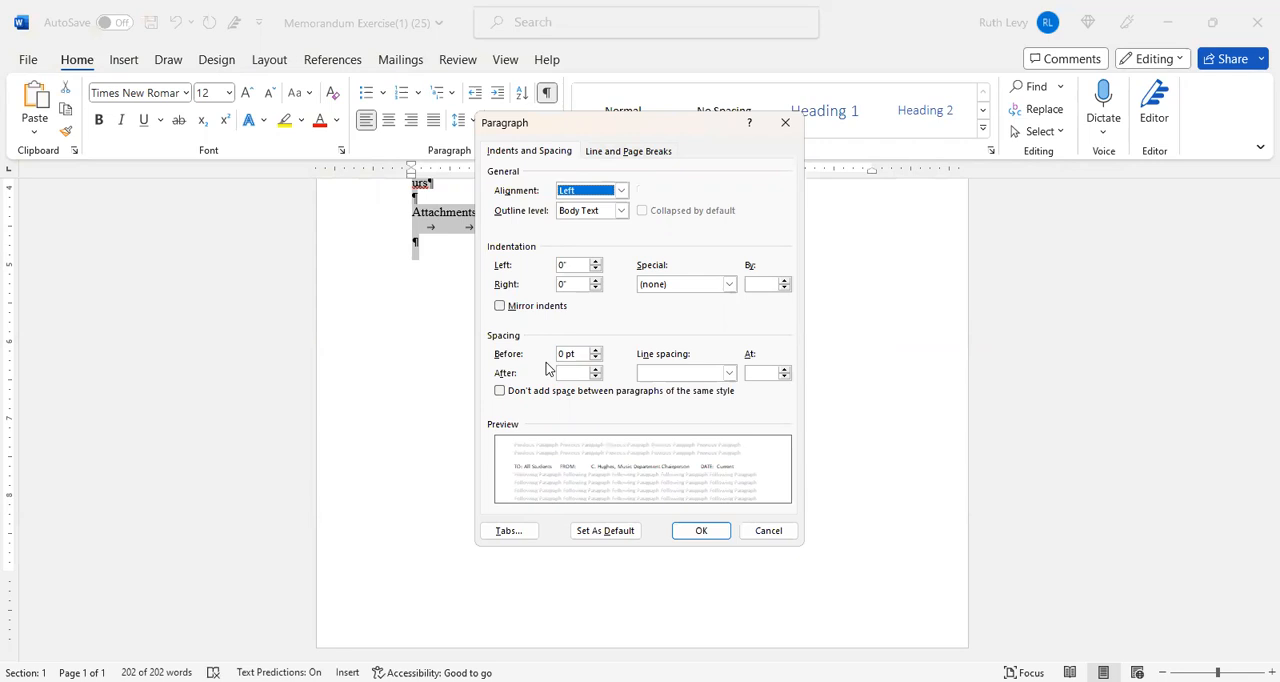
{"action": "left_click", "coordinate": [518, 151]}
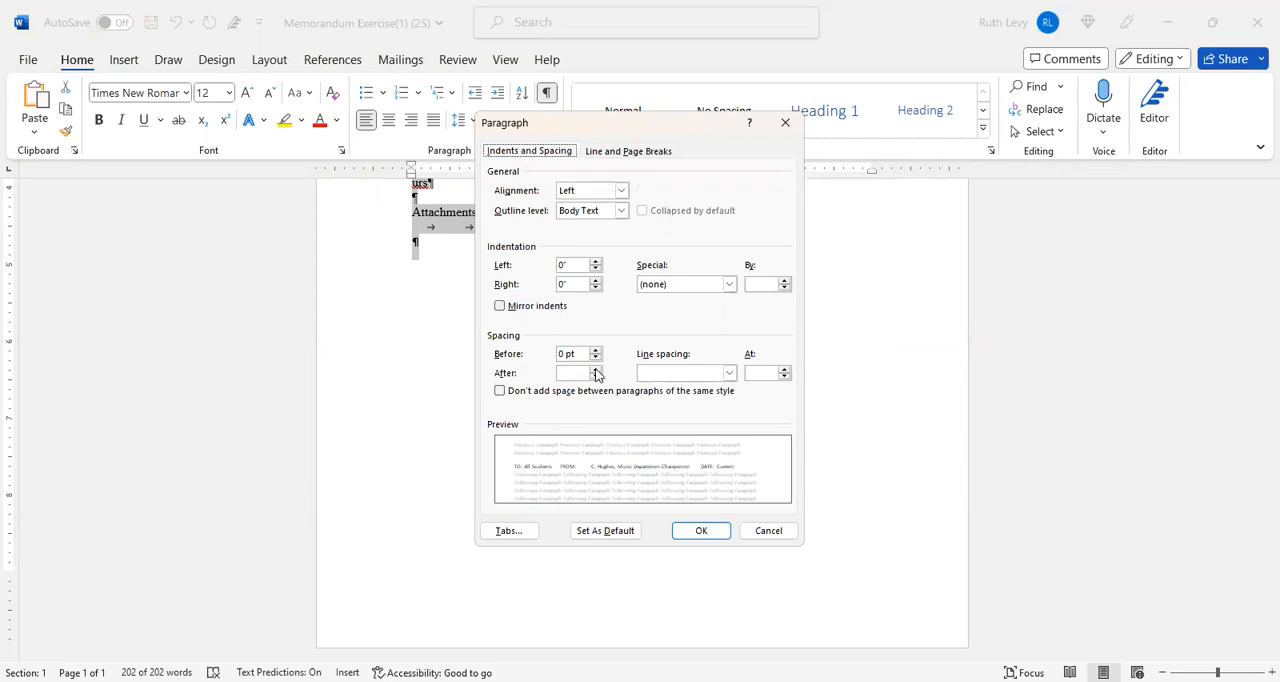
{"action": "left_click", "coordinate": [730, 372]}
{"action": "left_click", "coordinate": [688, 389]}
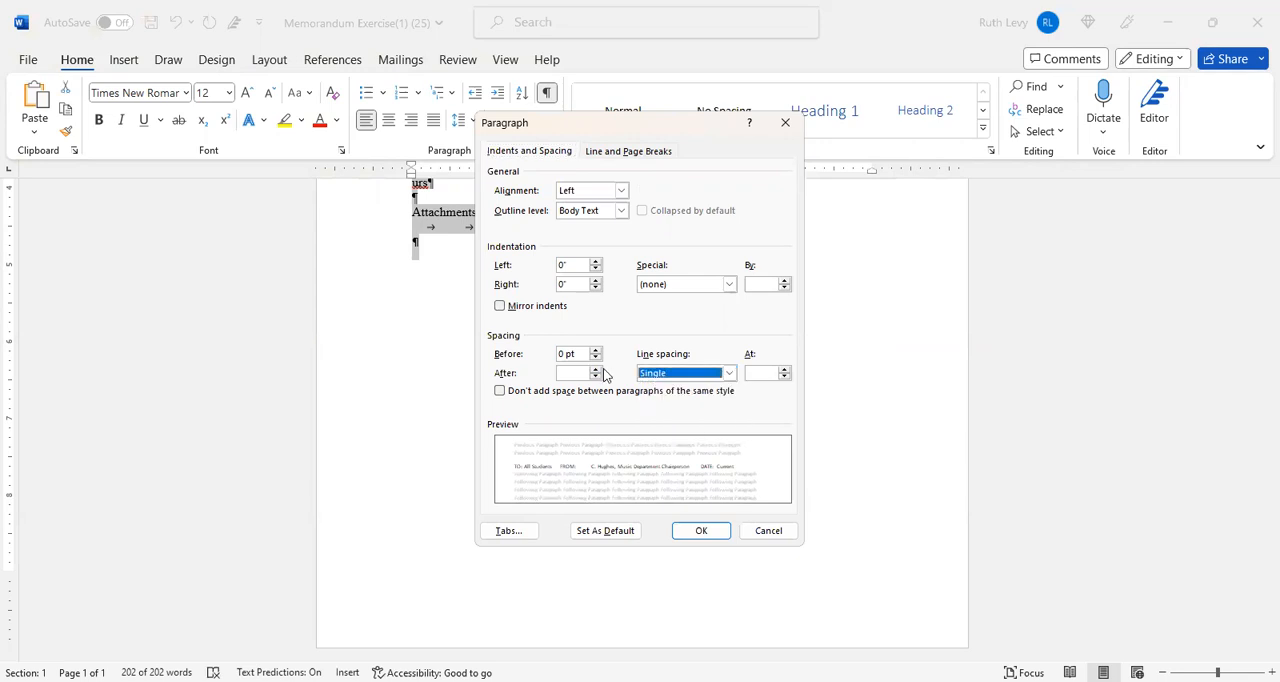
{"action": "left_click", "coordinate": [595, 377]}
{"action": "left_click", "coordinate": [698, 532]}
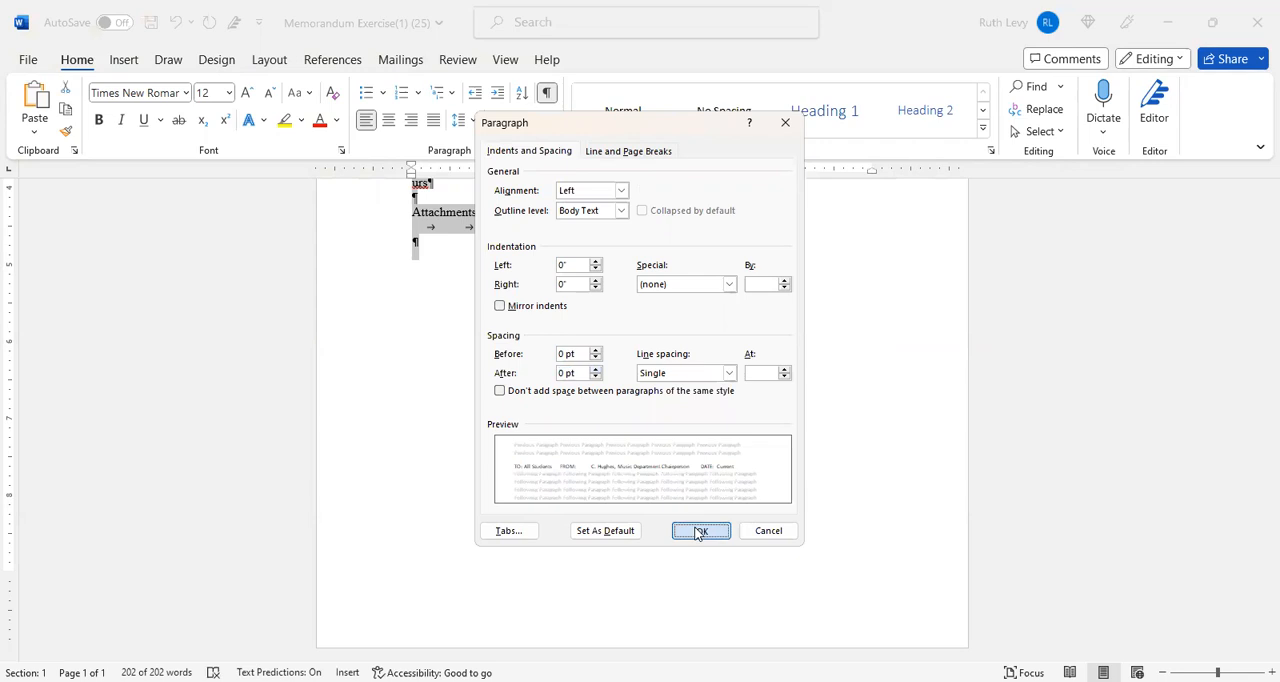
{"action": "left_click", "coordinate": [1257, 371]}
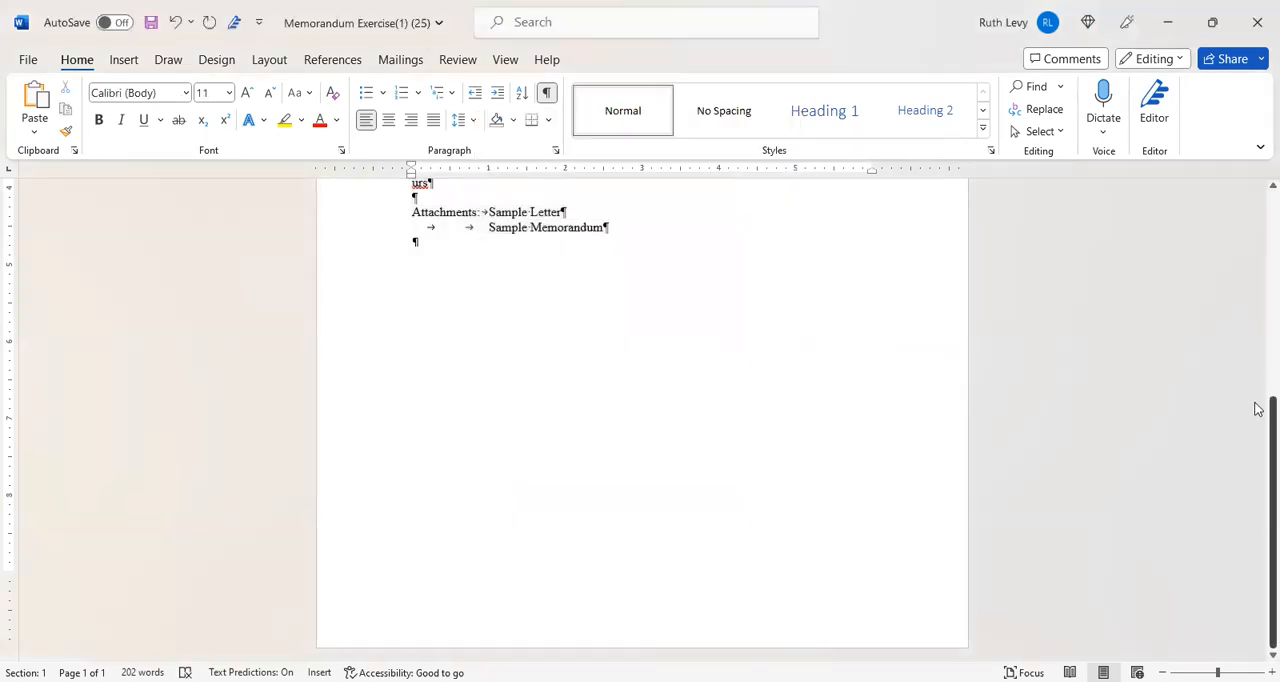
{"action": "scroll", "coordinate": [1258, 300], "scroll_direction": "up", "scroll_amount": 5}
{"action": "scroll", "coordinate": [1258, 276], "scroll_direction": "up", "scroll_amount": 1}
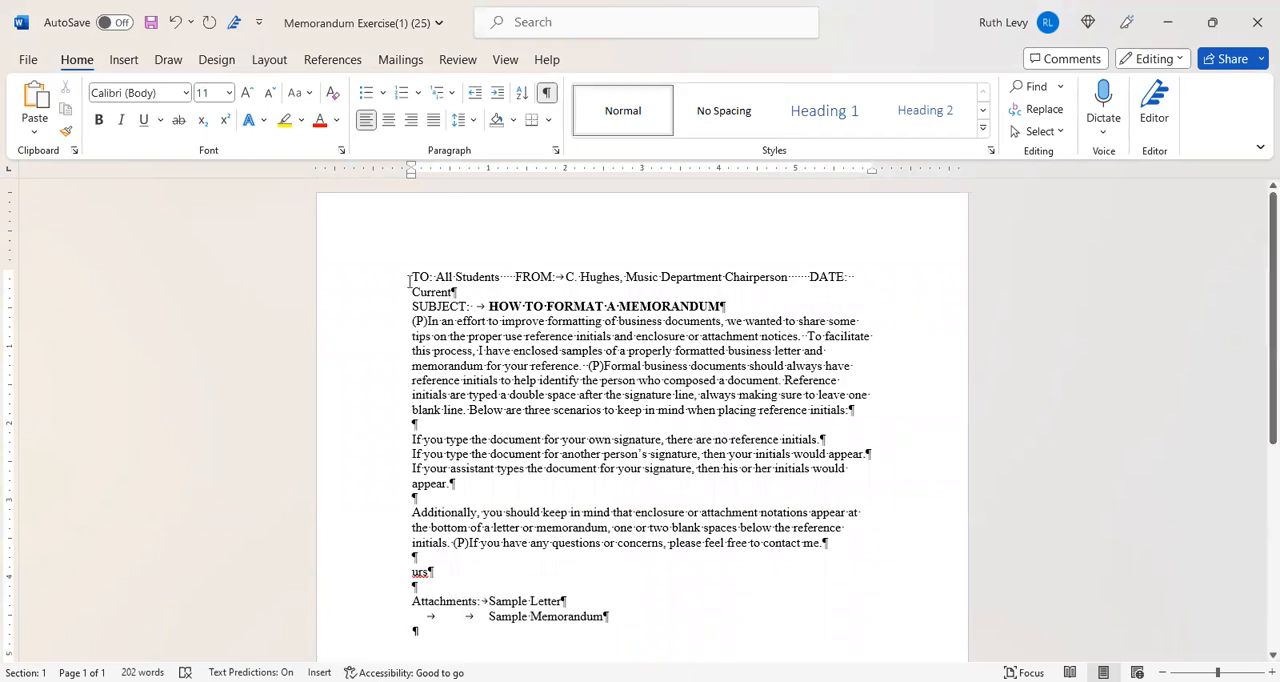
- Apply the No Spacing style to the entire memo text and set its font to Times New Roman, 12 pt
{"action": "left_click_drag", "start_coordinate": [411, 277], "coordinate": [634, 621]}
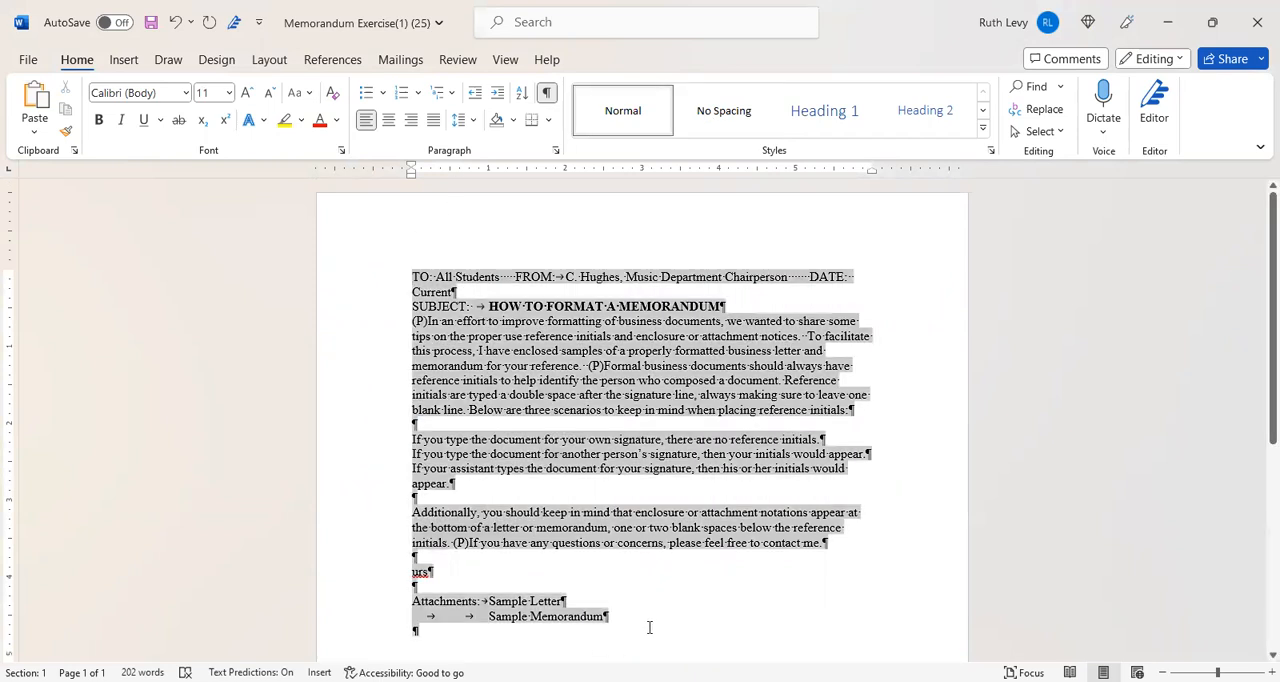
{"action": "left_click", "coordinate": [721, 112]}
{"action": "left_click", "coordinate": [720, 112]}
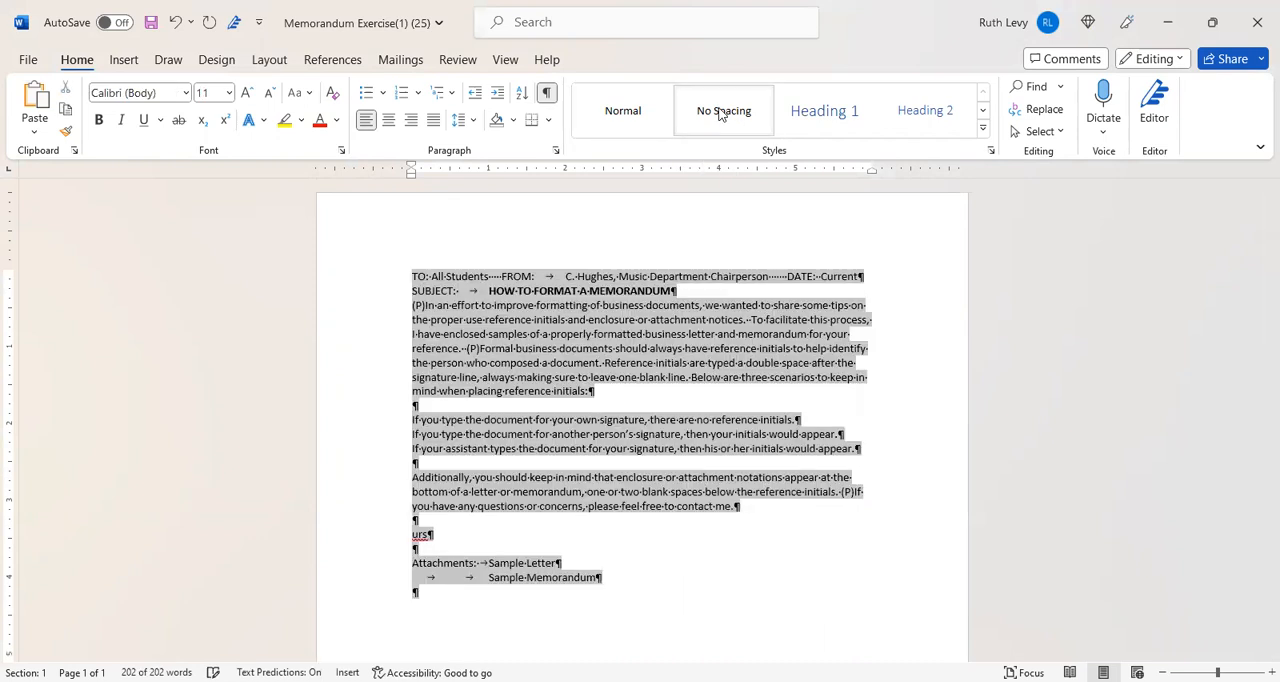
{"action": "left_click", "coordinate": [185, 93]}
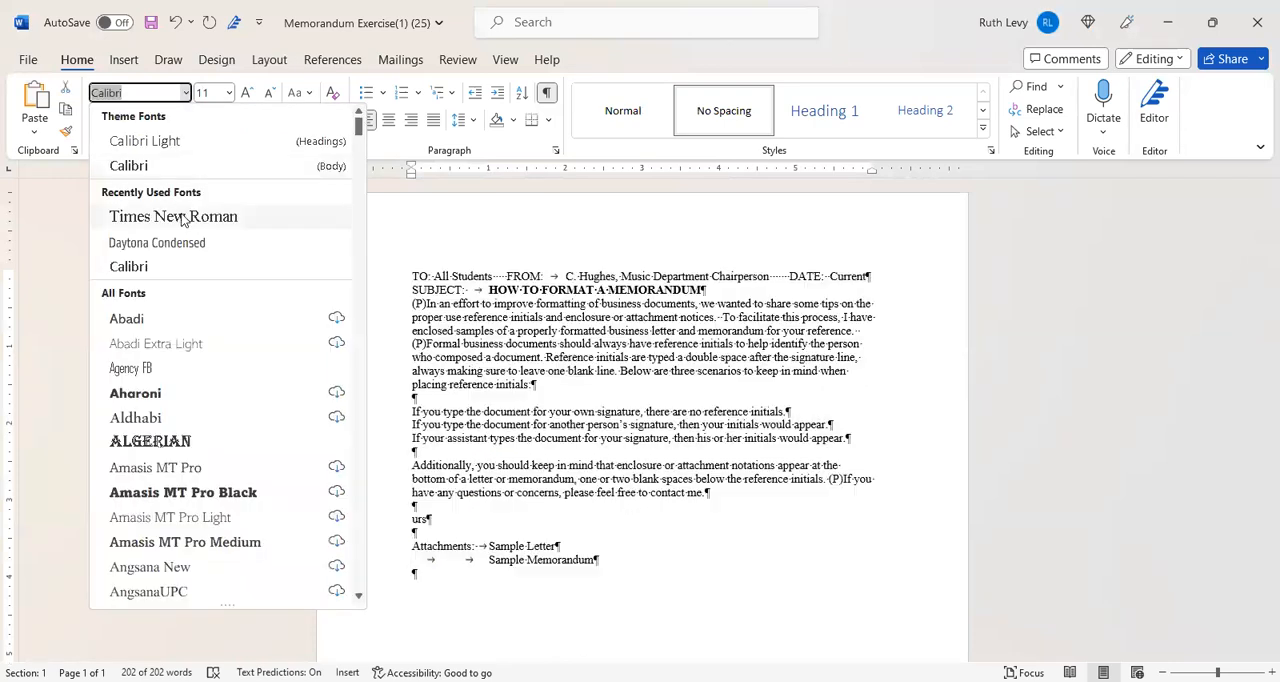
{"action": "left_click", "coordinate": [175, 217]}
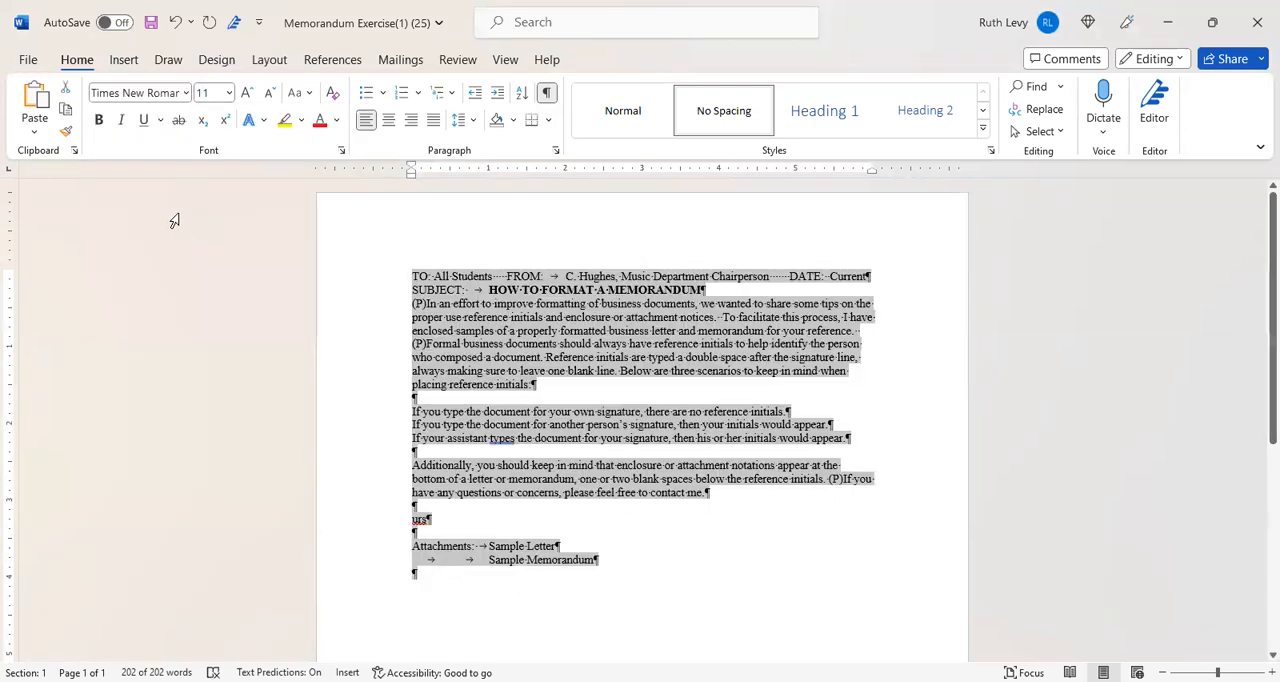
{"action": "left_click", "coordinate": [228, 93]}
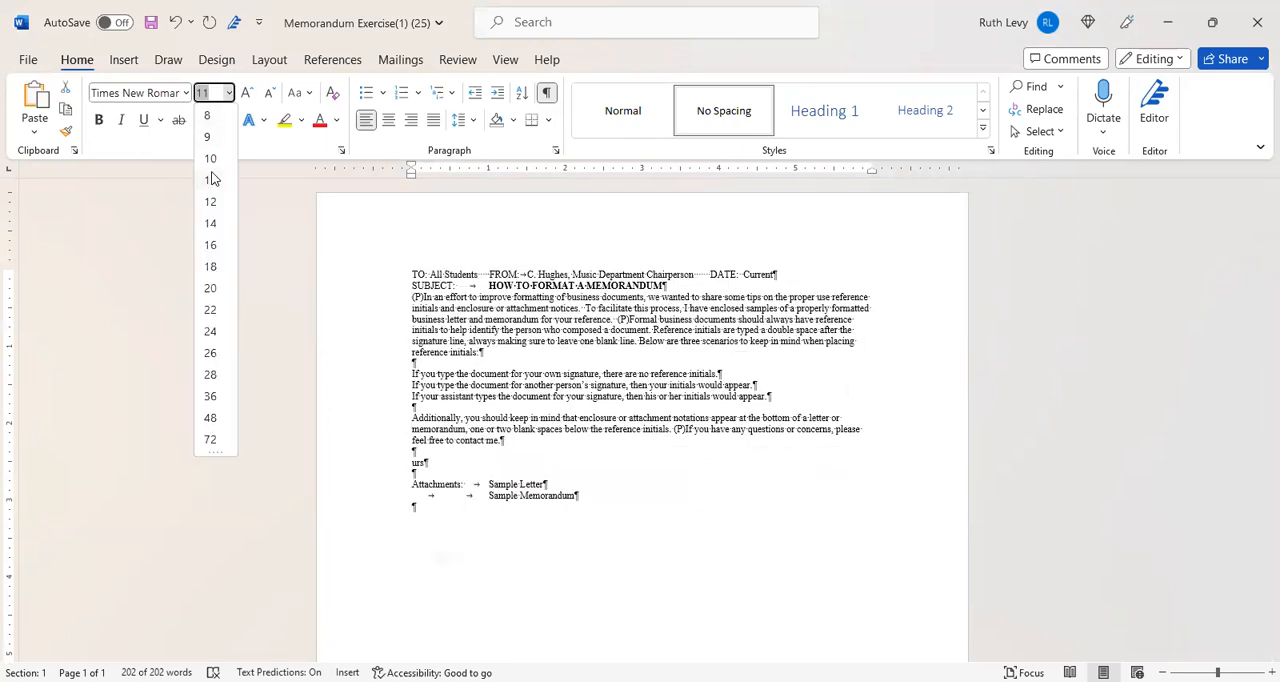
{"action": "left_click", "coordinate": [210, 201]}
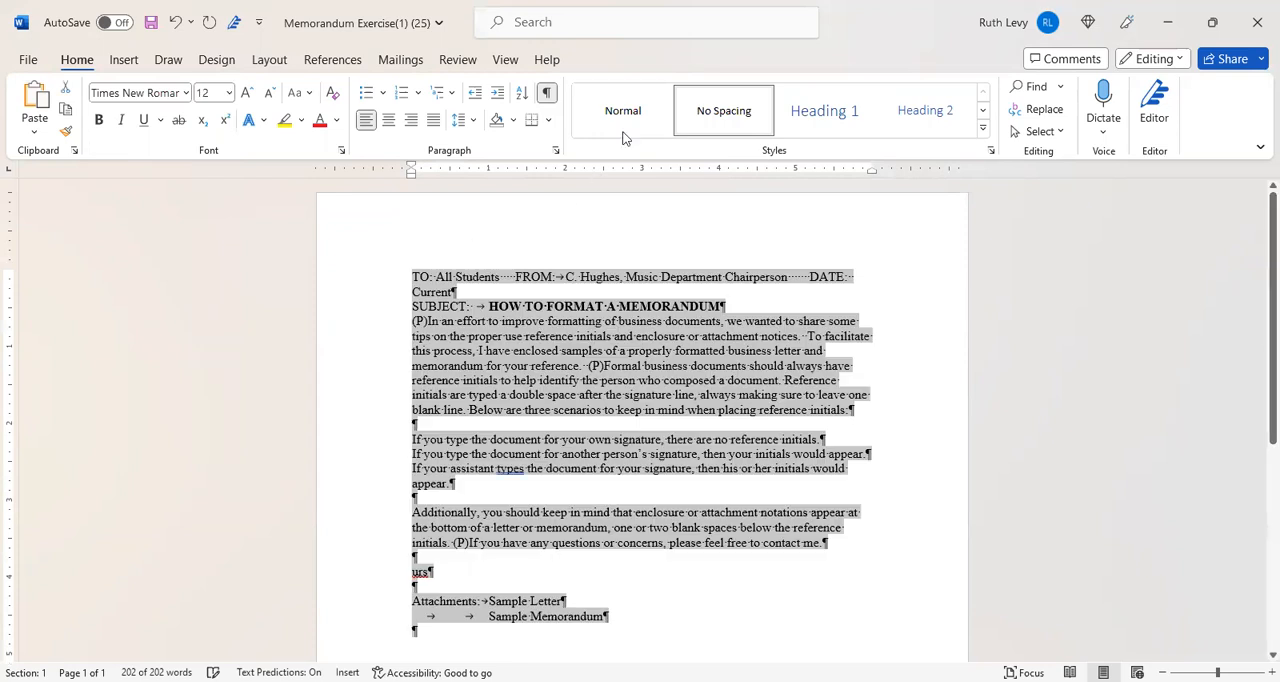
{"action": "left_click", "coordinate": [946, 321]}
{"action": "left_click", "coordinate": [724, 125]}
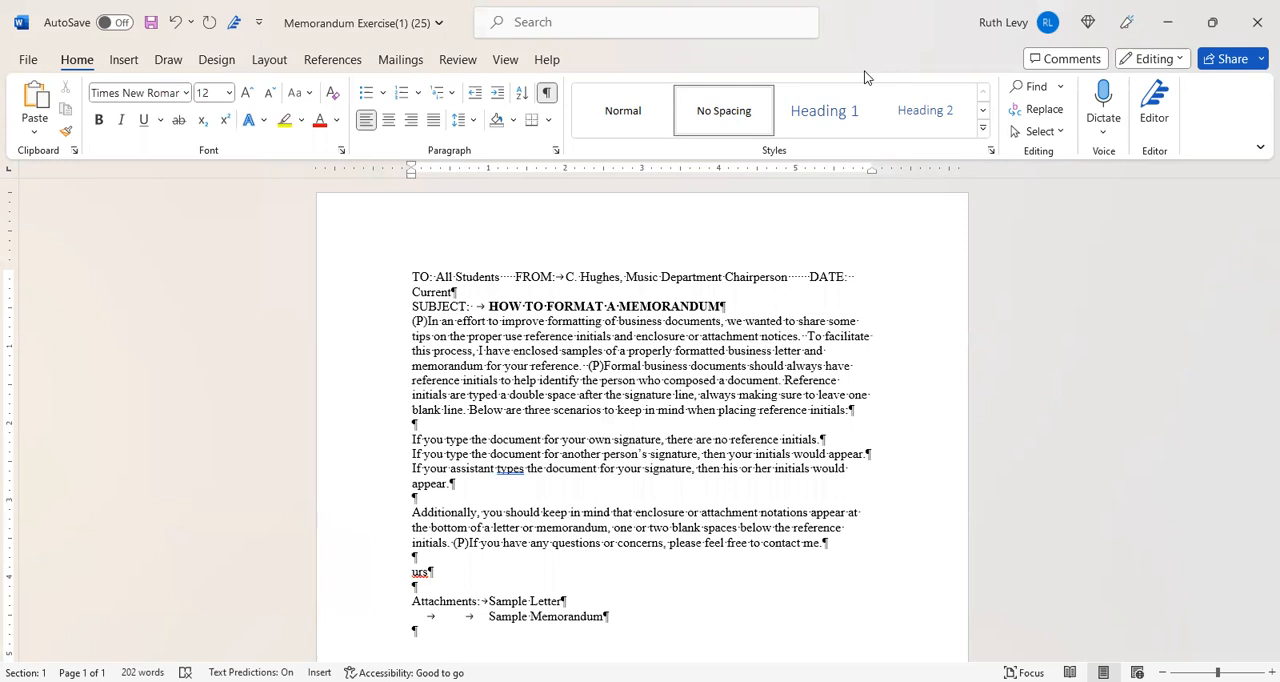
- Add 11 blank lines above the TO line and enter the centered title MEMORANDUM on the sixth one
{"action": "key", "text": "Return"}
{"action": "key", "text": "Return"}
{"action": "key", "text": "Return"}
{"action": "key", "text": "Return"}
{"action": "key", "text": "Return"}
{"action": "key", "text": "Return"}
{"action": "key", "text": "Return"}
{"action": "key", "text": "Return"}
{"action": "key", "text": "Return"}
{"action": "key", "text": "Return"}
{"action": "key", "text": "Return"}
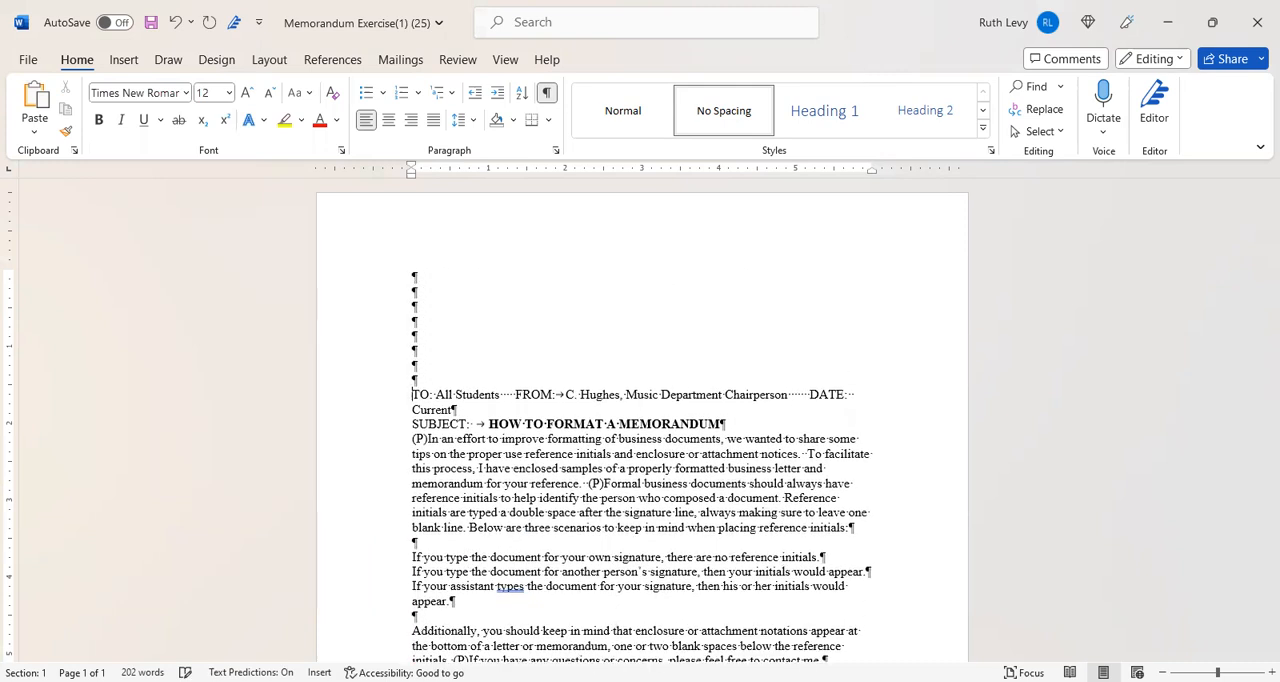
{"action": "key", "text": "Up"}
{"action": "key", "text": "Up"}
{"action": "key", "text": "Up"}
{"action": "key", "text": "Up"}
{"action": "key", "text": "Up"}
{"action": "key", "text": "Up"}
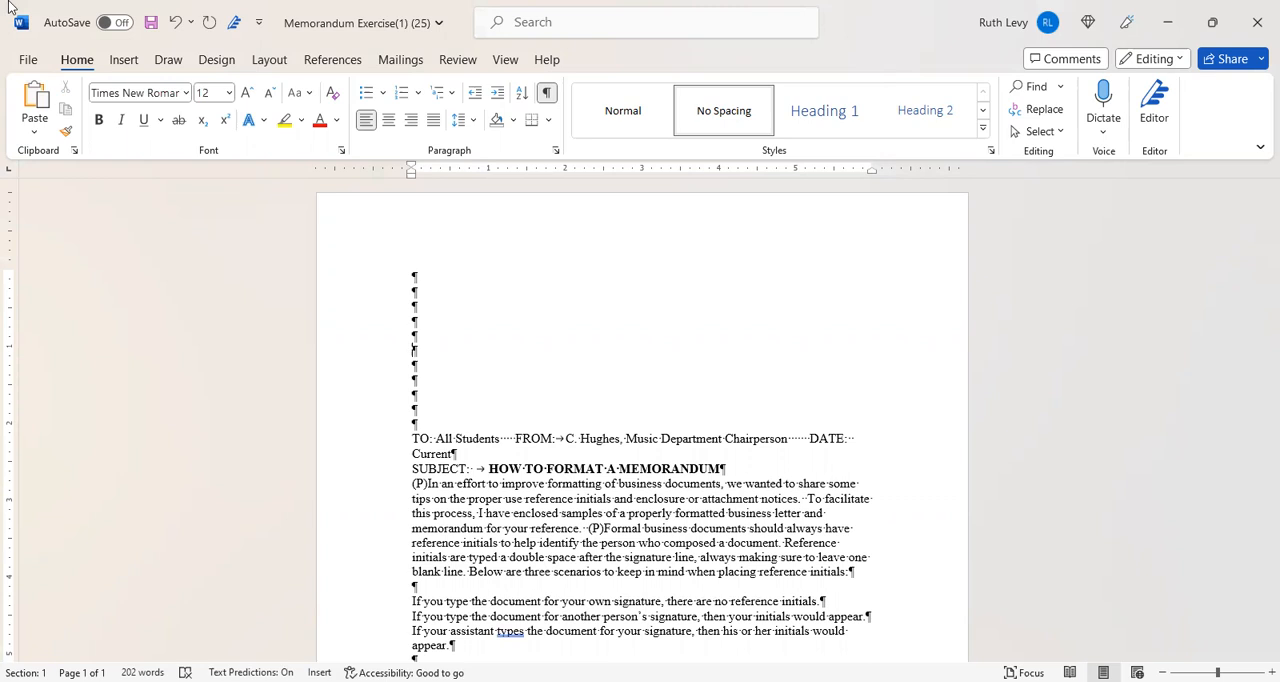
{"action": "left_click", "coordinate": [388, 124]}
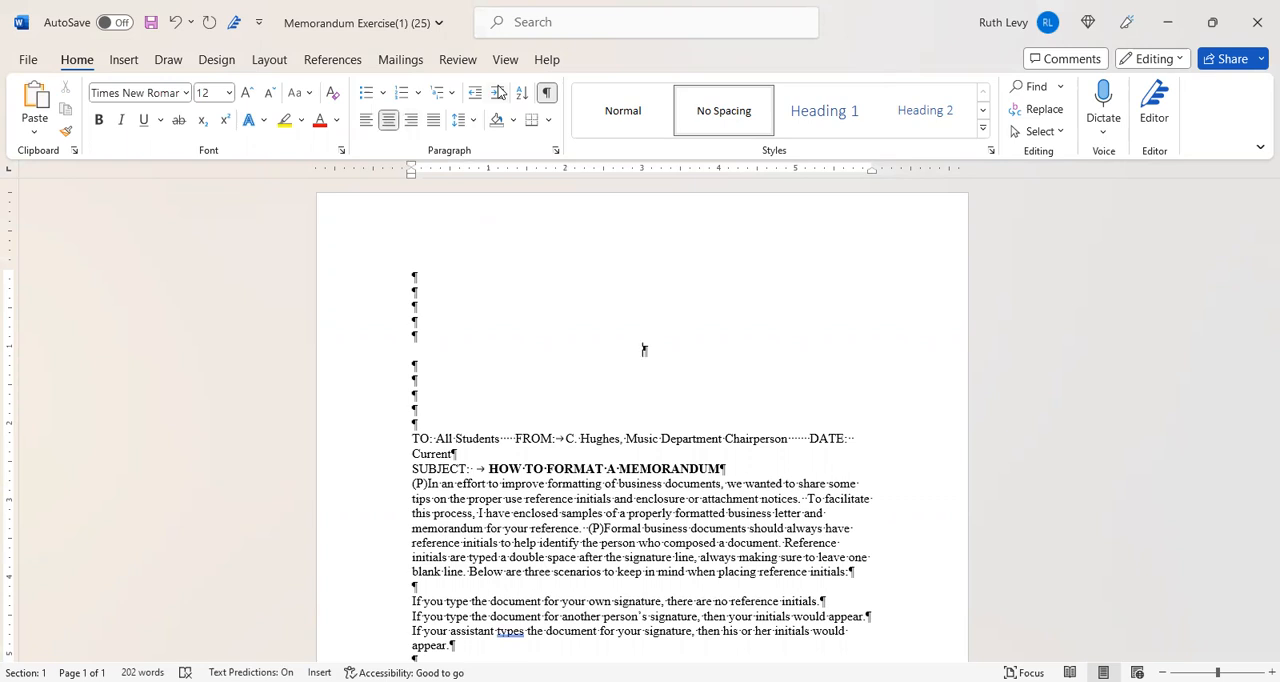
{"action": "type", "text": "MEMORANDUM"}
- Set the font size of the MEMORANDUM title to 20 pt
{"action": "left_click_drag", "start_coordinate": [592, 349], "coordinate": [739, 361]}
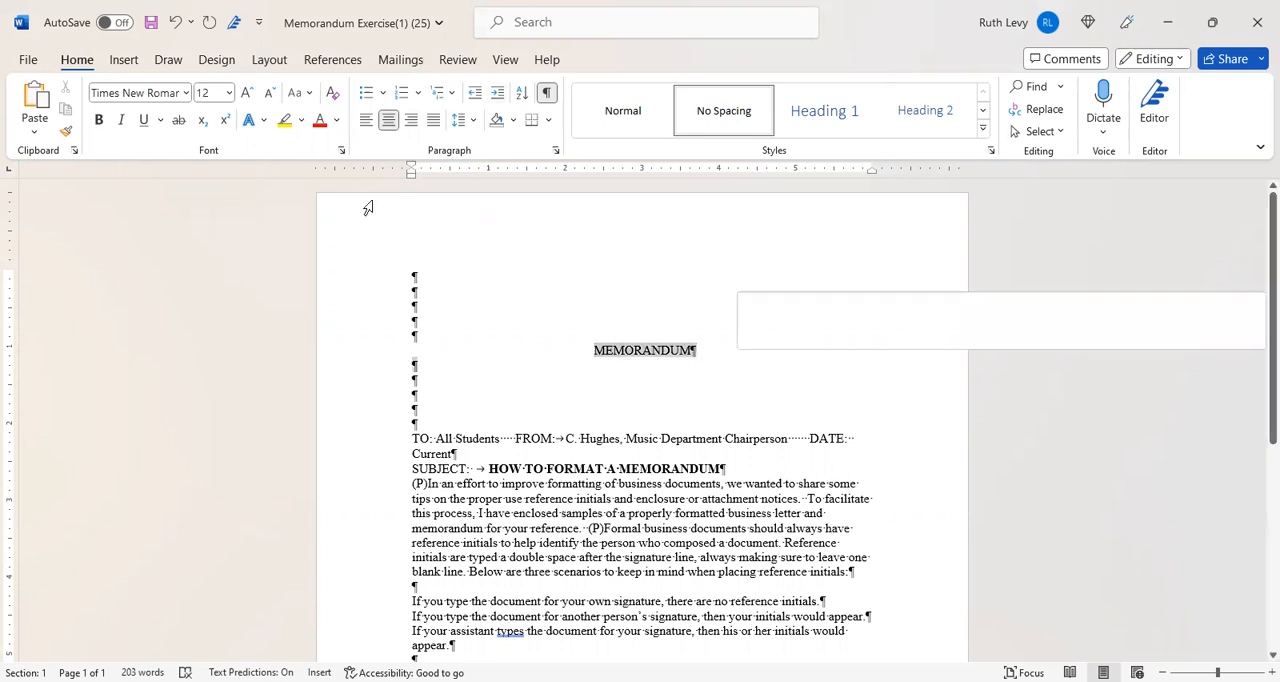
{"action": "left_click", "coordinate": [228, 93]}
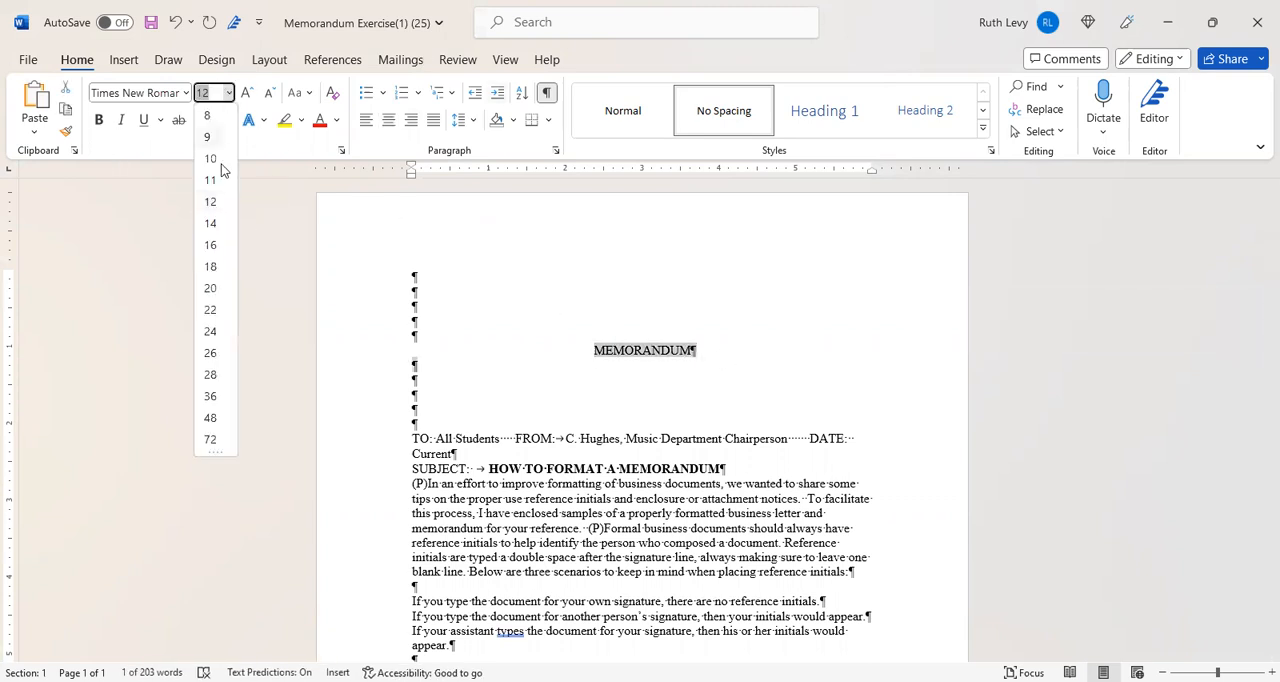
{"action": "left_click", "coordinate": [210, 288]}
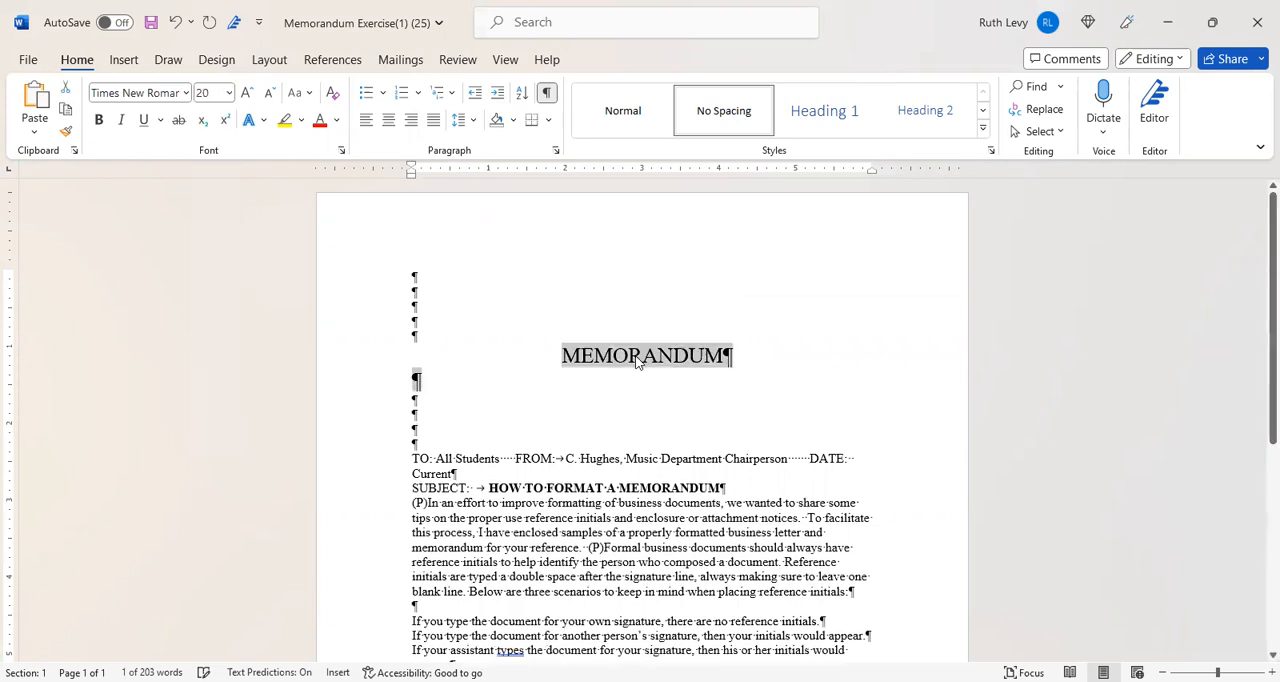
{"action": "left_click", "coordinate": [752, 372]}
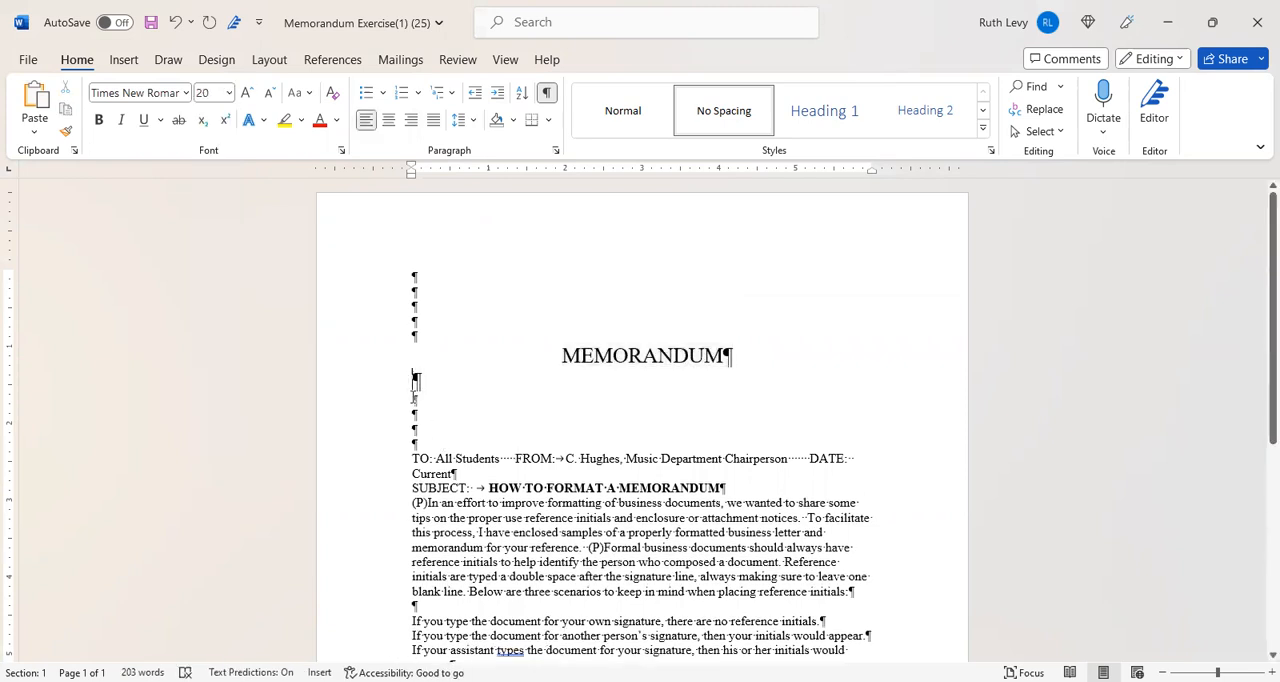
- Indent All Students two tabs after TO: and move FROM to its own line with one blank line between
{"action": "left_click", "coordinate": [434, 460]}
{"action": "key", "text": "Tab"}
{"action": "key", "text": "Tab"}
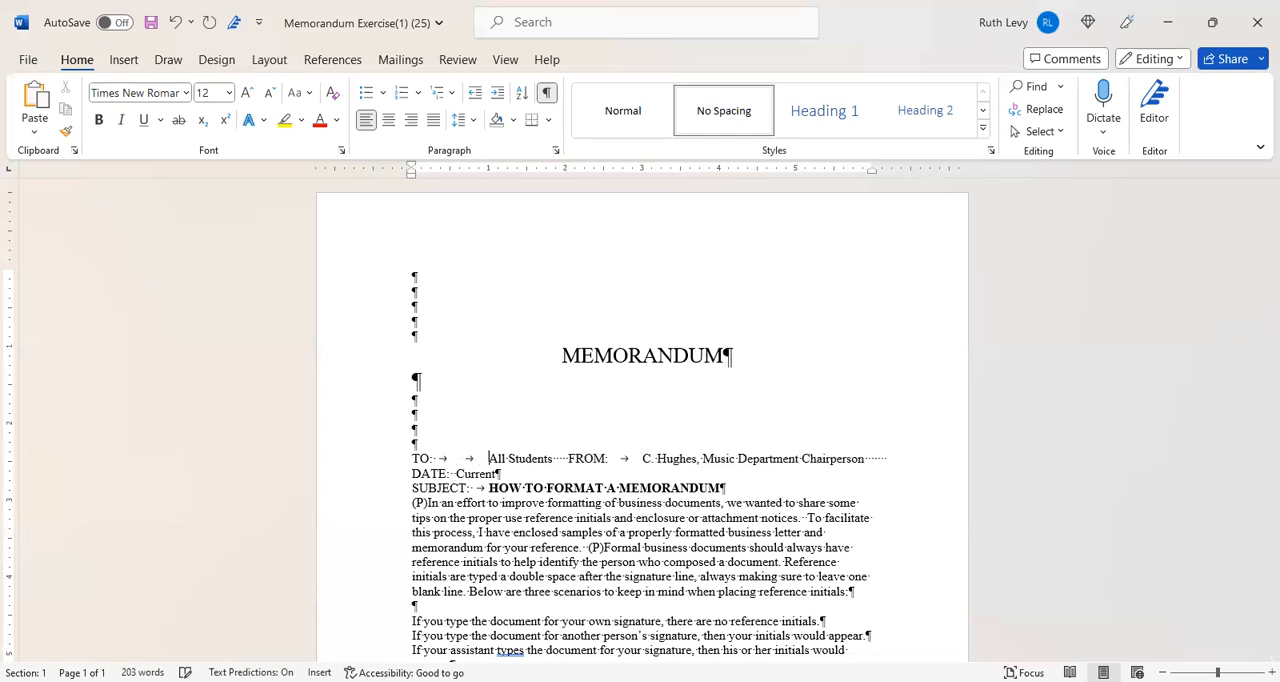
{"action": "key", "text": "Right"}
{"action": "key", "text": "Right"}
{"action": "key", "text": "Right"}
{"action": "key", "text": "Right"}
{"action": "key", "text": "Right"}
{"action": "key", "text": "Return"}
{"action": "key", "text": "Return"}
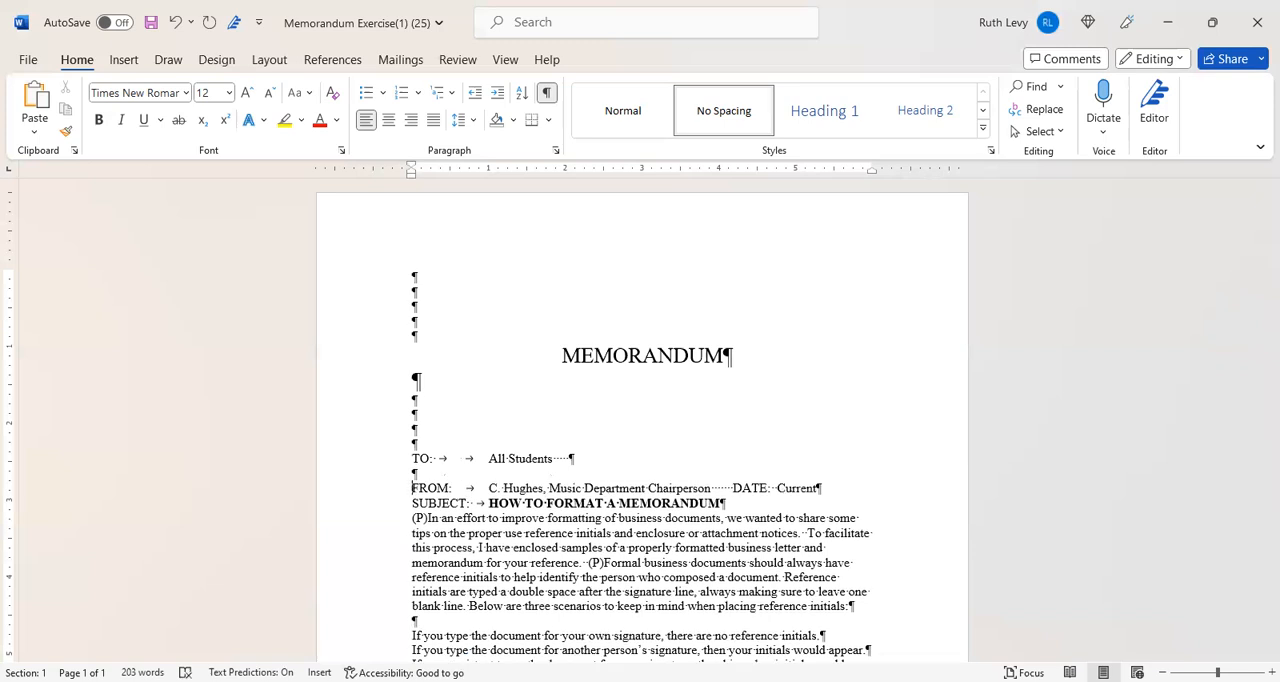
- Move DATE to its own line below the FROM line, leaving one blank line between them
{"action": "left_click", "coordinate": [451, 487]}
{"action": "left_click", "coordinate": [496, 487]}
{"action": "type", "text": "."}
{"action": "left_click", "coordinate": [731, 487]}
{"action": "key", "text": "Return"}
{"action": "key", "text": "Return"}
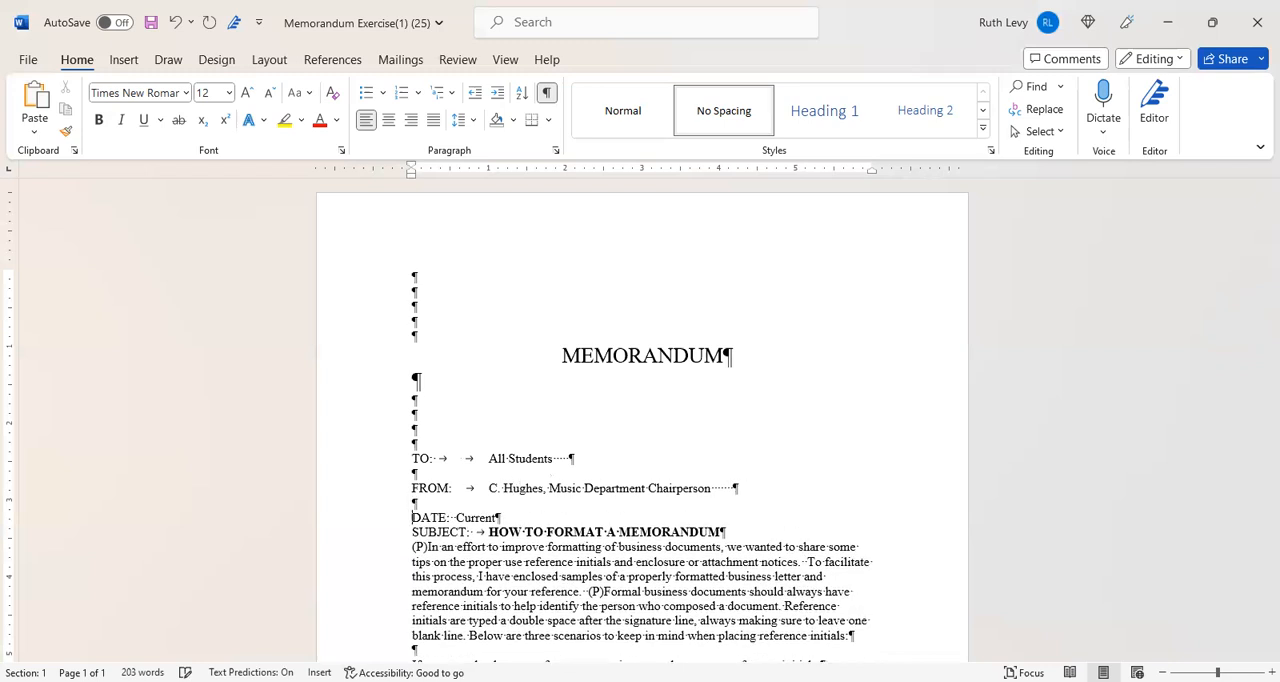
- Replace Current on the DATE line with the tab-aligned date May 31, 2023
{"action": "left_click", "coordinate": [452, 517]}
{"action": "key", "text": "Tab"}
{"action": "type", "text": "mAY"}
{"action": "key", "text": "BackSpace"}
{"action": "key", "text": "BackSpace"}
{"action": "key", "text": "BackSpace"}
{"action": "type", "text": "May"}
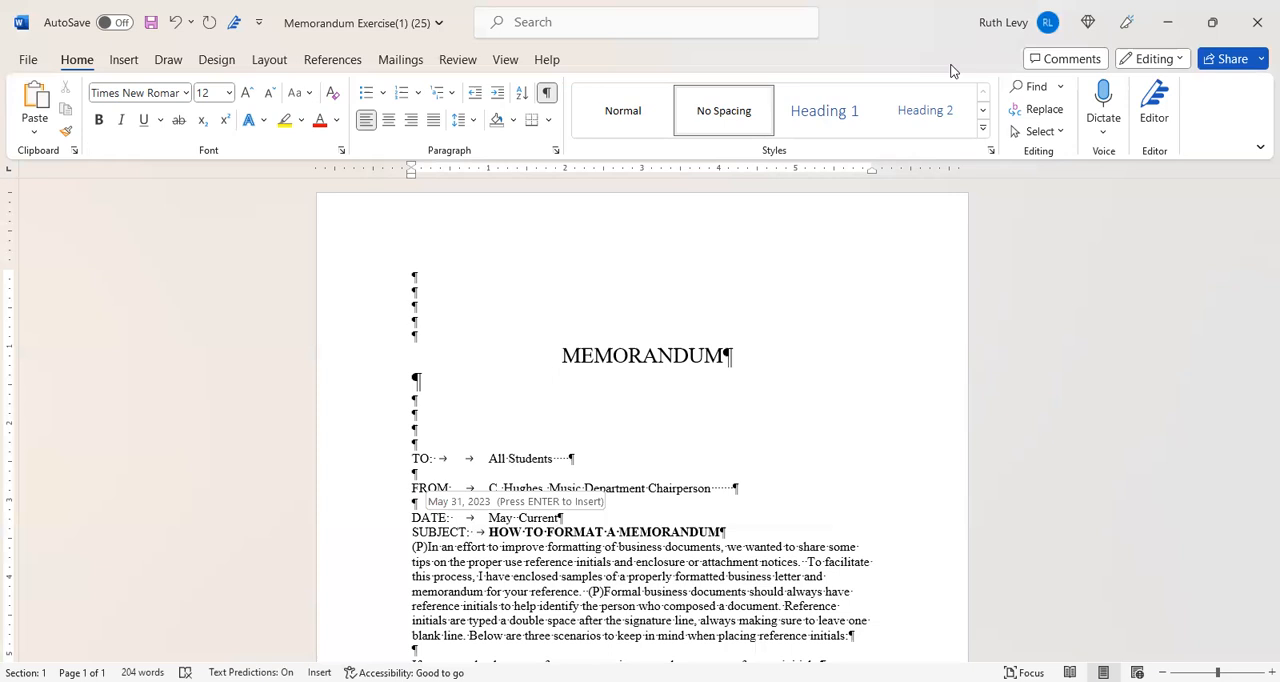
{"action": "key", "text": "Return"}
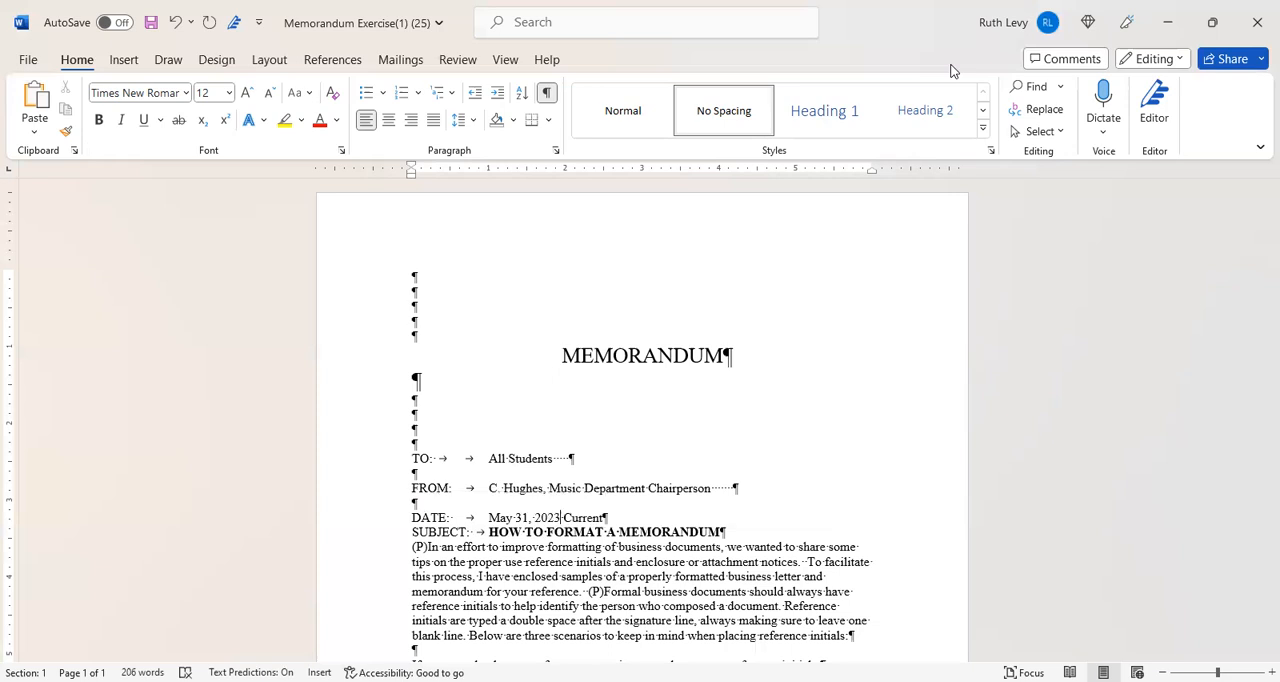
{"action": "key", "text": "Delete"}
{"action": "key", "text": "Delete"}
{"action": "key", "text": "Delete"}
{"action": "key", "text": "Delete"}
{"action": "key", "text": "Delete"}
{"action": "key", "text": "Delete"}
{"action": "key", "text": "Delete"}
{"action": "key", "text": "Delete"}
- Try inserting an automatically updating date in 5/31/2023 format on the DATE line, and restore the entry to May 31, 2023
{"action": "left_click", "coordinate": [121, 60]}
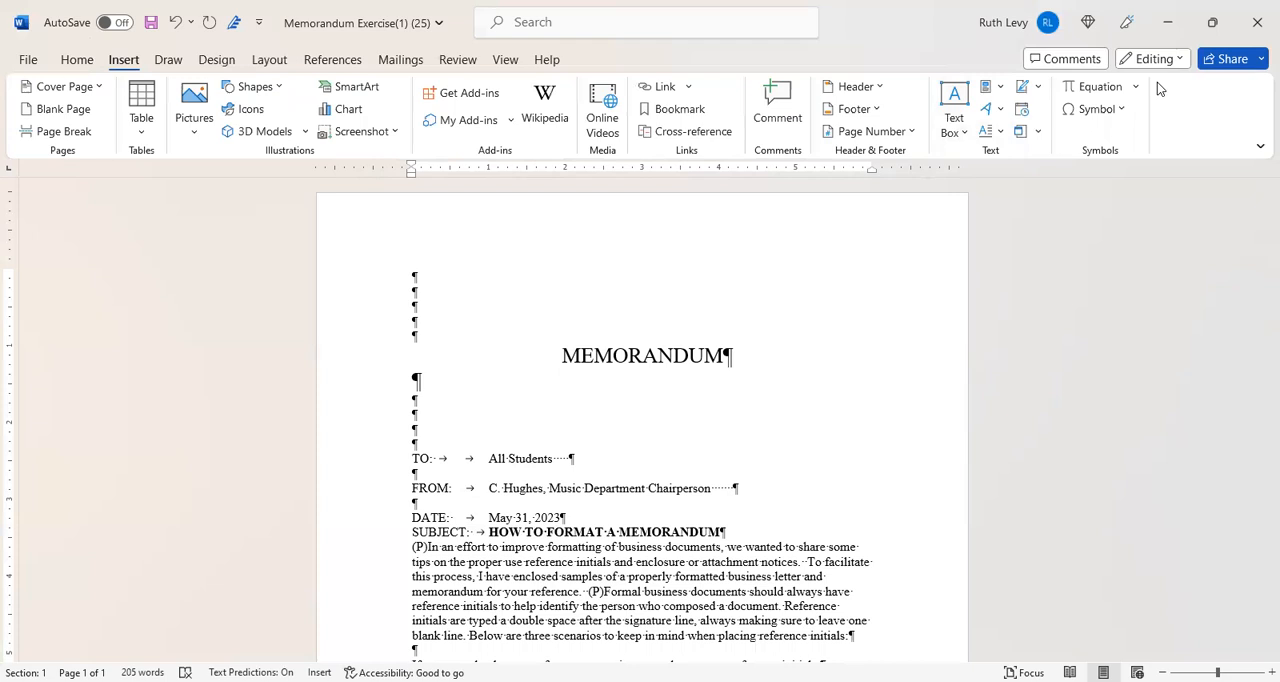
{"action": "left_click", "coordinate": [1022, 110]}
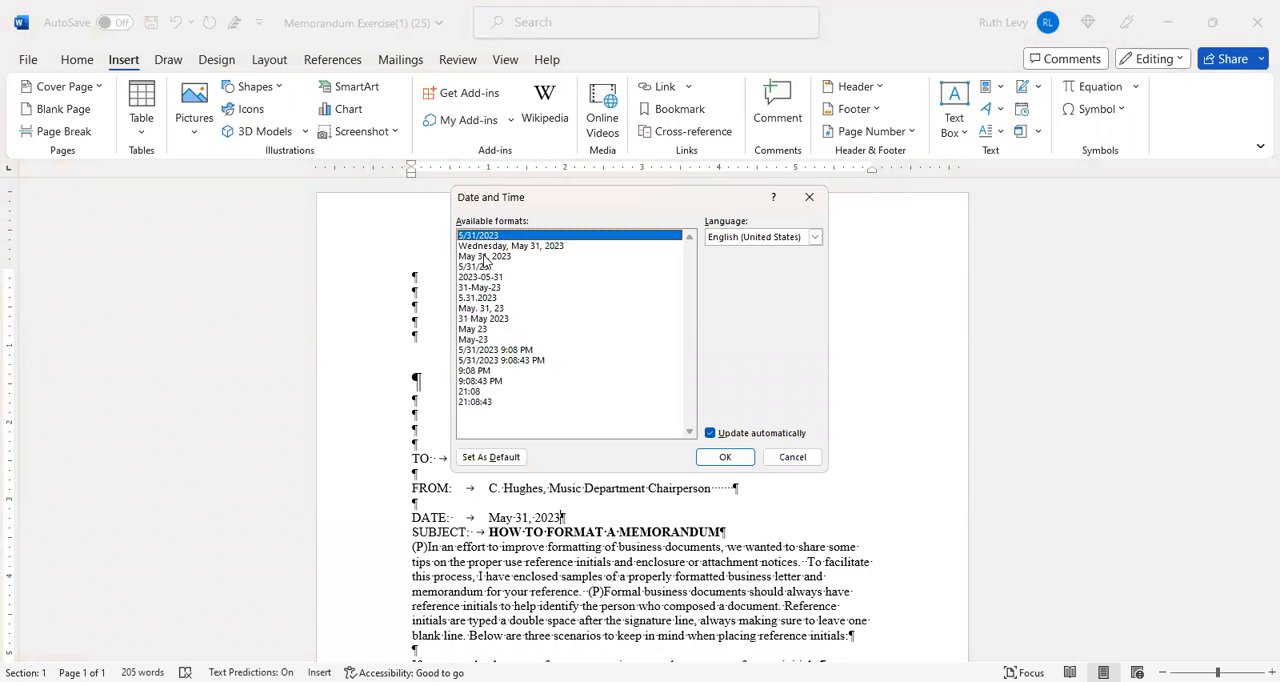
{"action": "left_click", "coordinate": [733, 459]}
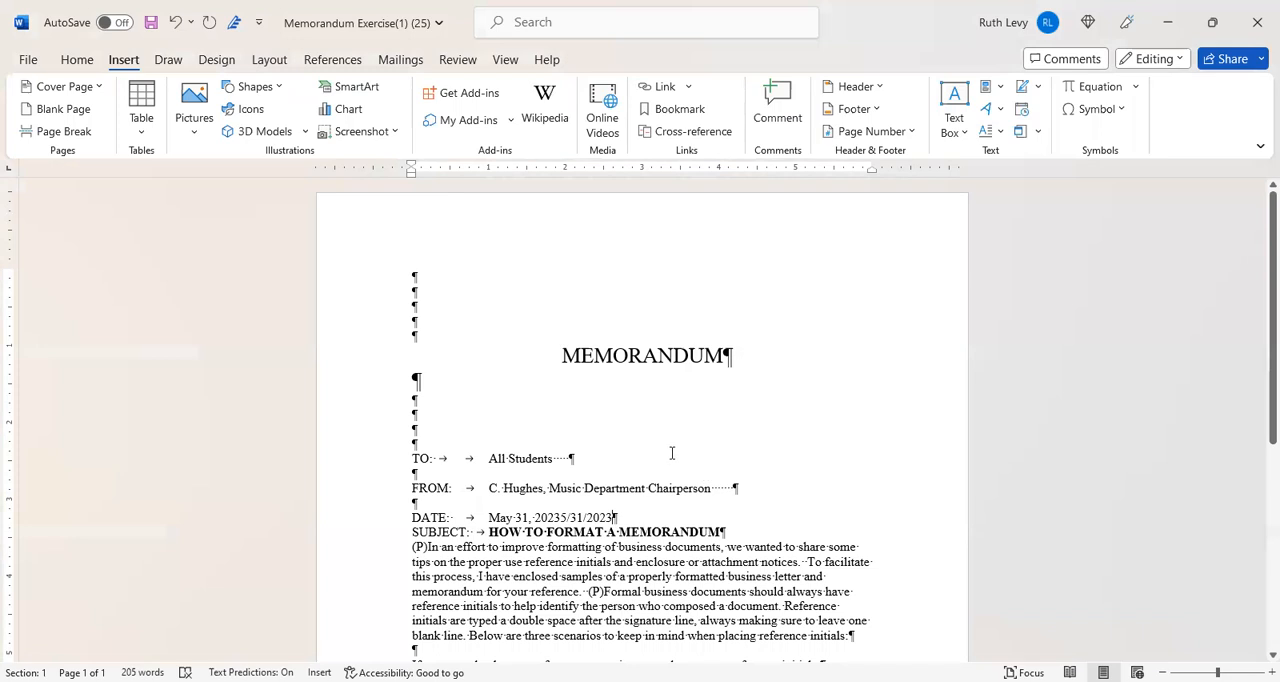
{"action": "key", "text": "shift+Left"}
{"action": "key", "text": "shift+Left"}
{"action": "key", "text": "shift+Left"}
{"action": "key", "text": "shift+Left"}
{"action": "key", "text": "shift+Left"}
{"action": "key", "text": "shift+Left"}
{"action": "key", "text": "shift+Left"}
{"action": "key", "text": "shift+Left"}
{"action": "key", "text": "shift+Left"}
{"action": "key", "text": "shift+Left"}
{"action": "key", "text": "shift+Left"}
{"action": "key", "text": "BackSpace"}
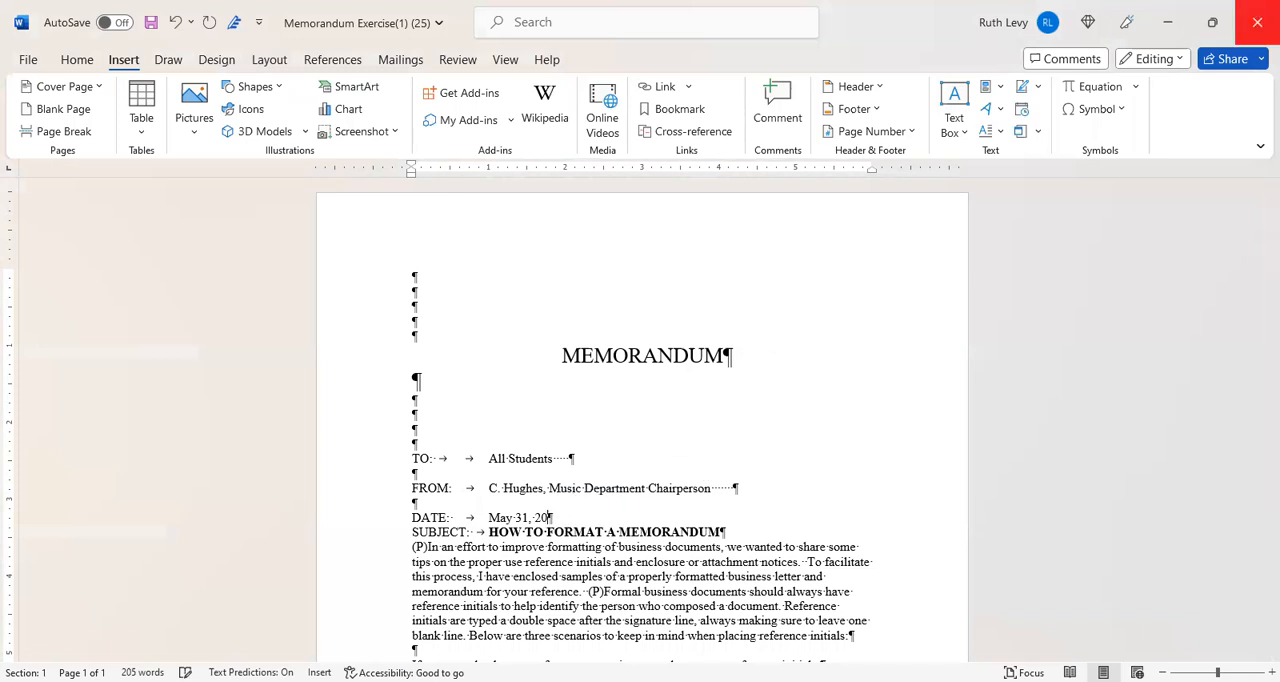
{"action": "type", "text": "23"}
- Insert one blank line between the DATE and SUBJECT lines and two blank lines below the SUBJECT line
{"action": "key", "text": "Return"}
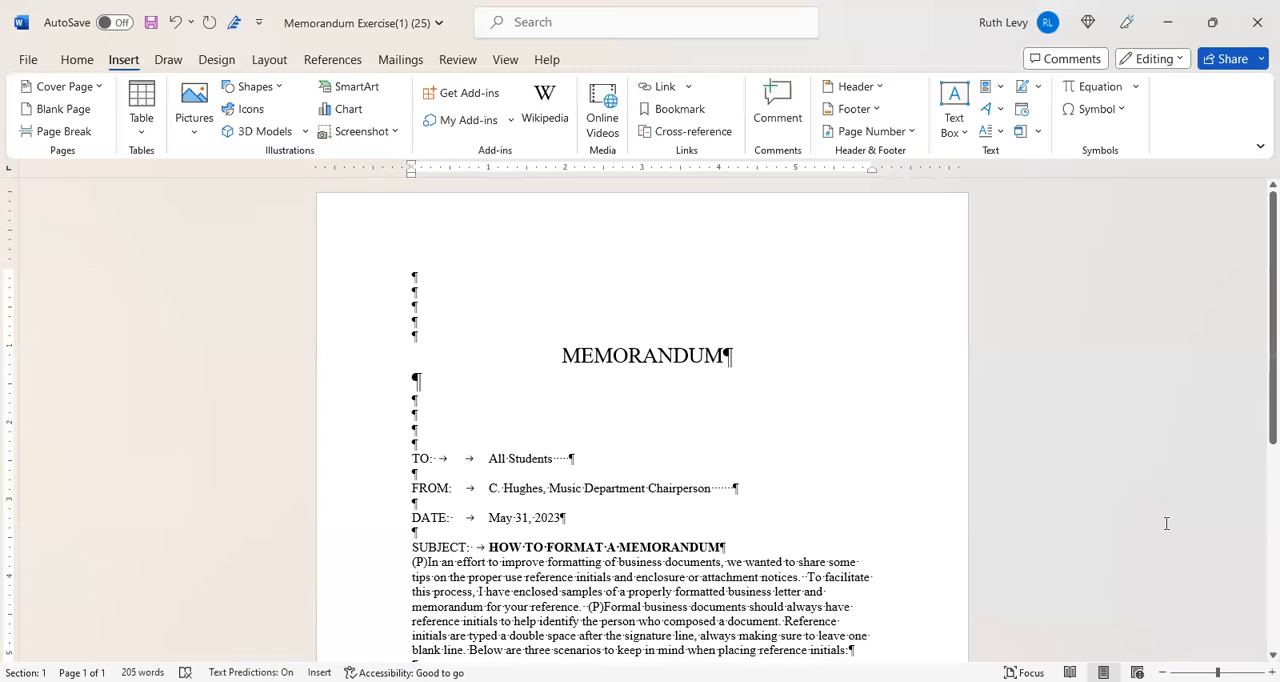
{"action": "key", "text": "Return"}
{"action": "key", "text": "Return"}
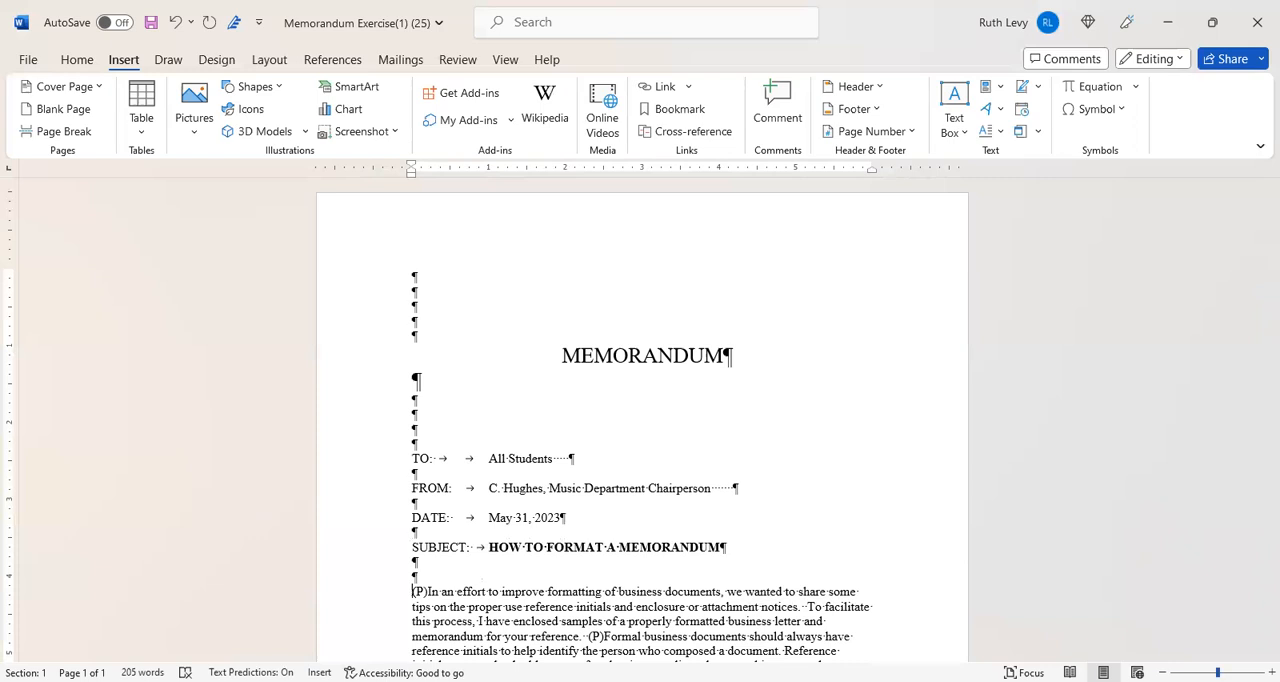
- Delete the (P) marker at the start of the first body paragraph
{"action": "scroll", "coordinate": [671, 557], "scroll_direction": "up", "scroll_amount": 2}
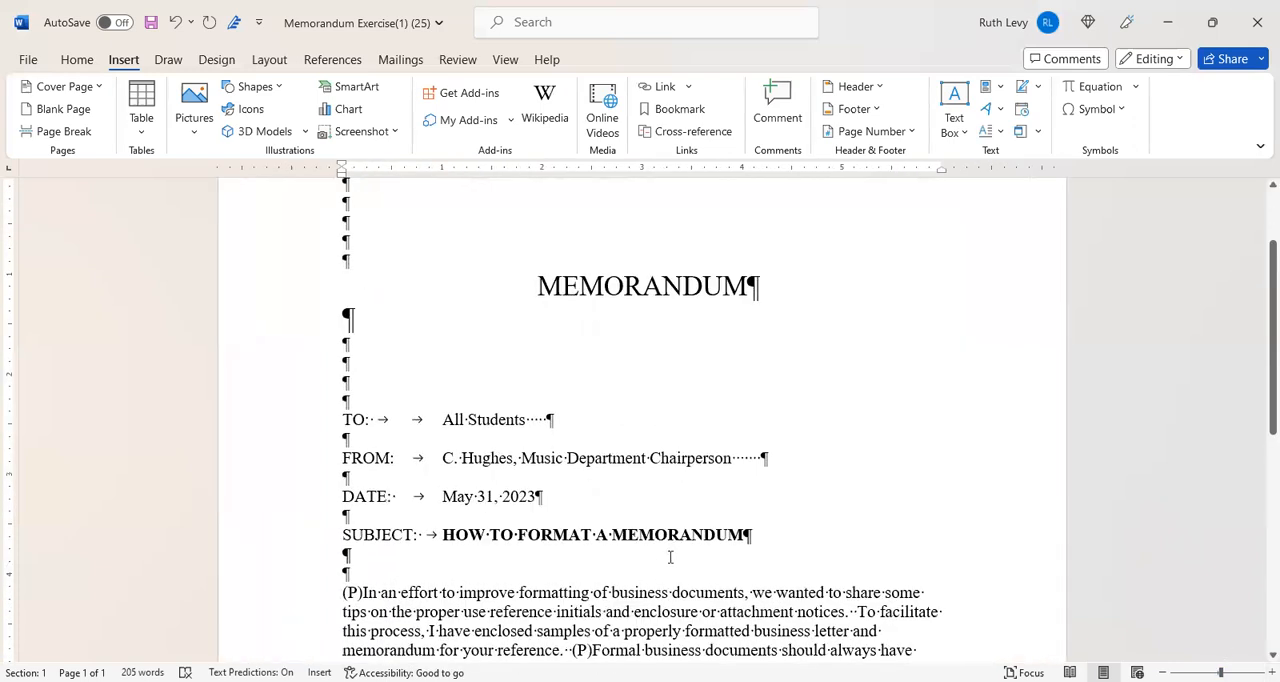
{"action": "key", "text": "Down"}
{"action": "key", "text": "Down"}
{"action": "key", "text": "ctrl+Up"}
{"action": "key", "text": "Delete"}
{"action": "key", "text": "Delete"}
{"action": "key", "text": "Delete"}
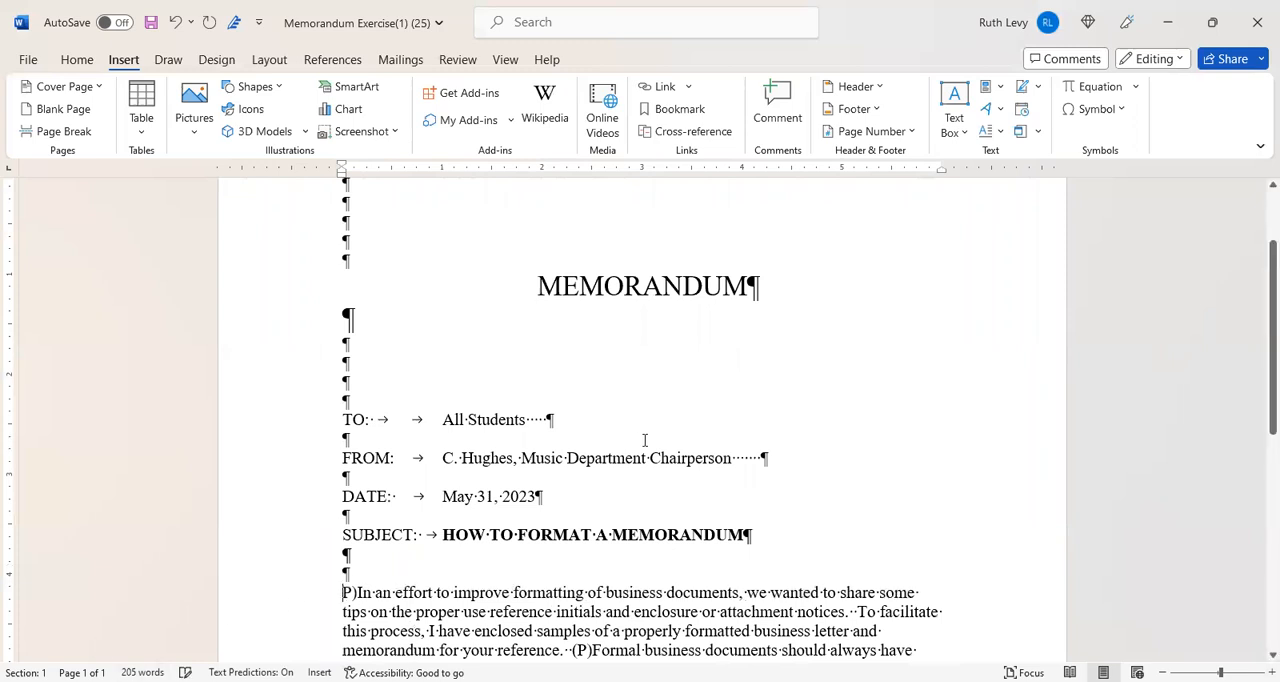
- Start a new paragraph at "Formal business documents" after one blank line and delete its (P) marker
{"action": "key", "text": "Down"}
{"action": "key", "text": "Down"}
{"action": "key", "text": "Down"}
{"action": "key", "text": "Down"}
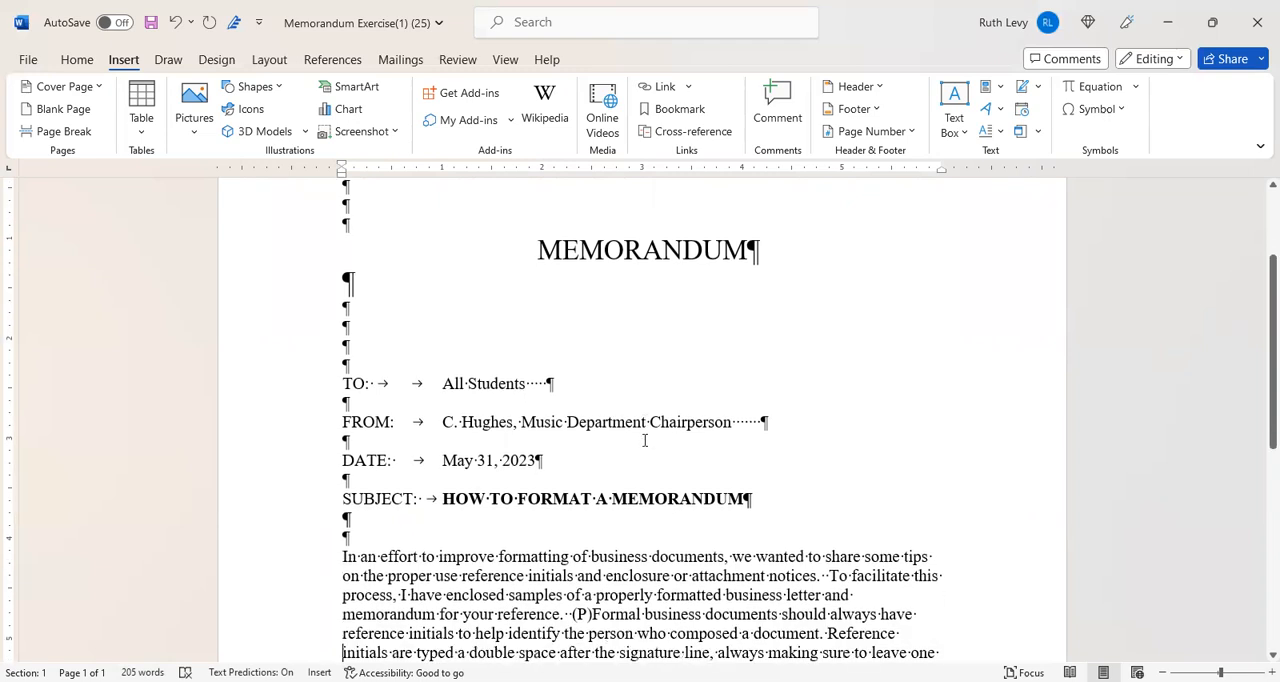
{"action": "key", "text": "Up"}
{"action": "key", "text": "Right"}
{"action": "key", "text": "Right"}
{"action": "key", "text": "Right"}
{"action": "key", "text": "Right"}
{"action": "key", "text": "Right"}
{"action": "key", "text": "Right"}
{"action": "key", "text": "Right"}
{"action": "key", "text": "Right"}
{"action": "key", "text": "Right"}
{"action": "key", "text": "Right"}
{"action": "key", "text": "Right"}
{"action": "key", "text": "Right"}
{"action": "key", "text": "Right"}
{"action": "key", "text": "Right"}
{"action": "key", "text": "Right"}
{"action": "key", "text": "Right"}
{"action": "key", "text": "Right"}
{"action": "key", "text": "Right"}
{"action": "key", "text": "Right"}
{"action": "key", "text": "Right"}
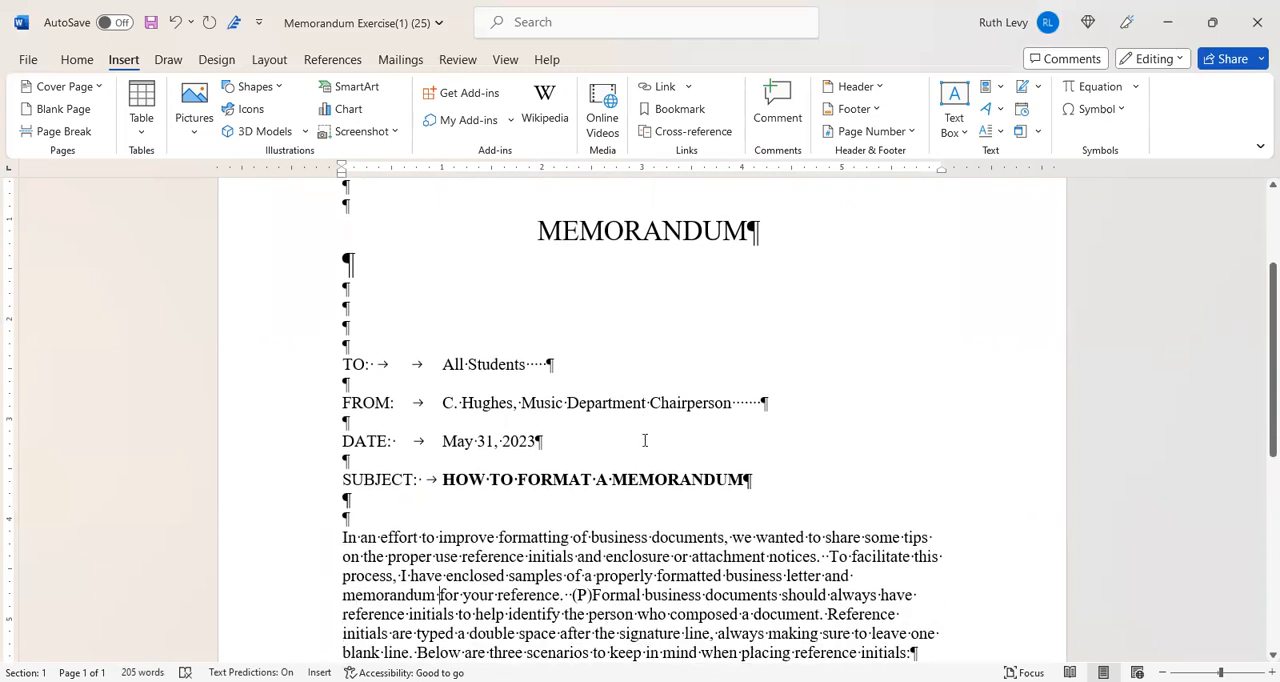
{"action": "key", "text": "Right"}
{"action": "key", "text": "Right"}
{"action": "key", "text": "Return"}
{"action": "key", "text": "Return"}
{"action": "key", "text": "Delete"}
{"action": "key", "text": "Delete"}
{"action": "key", "text": "Delete"}
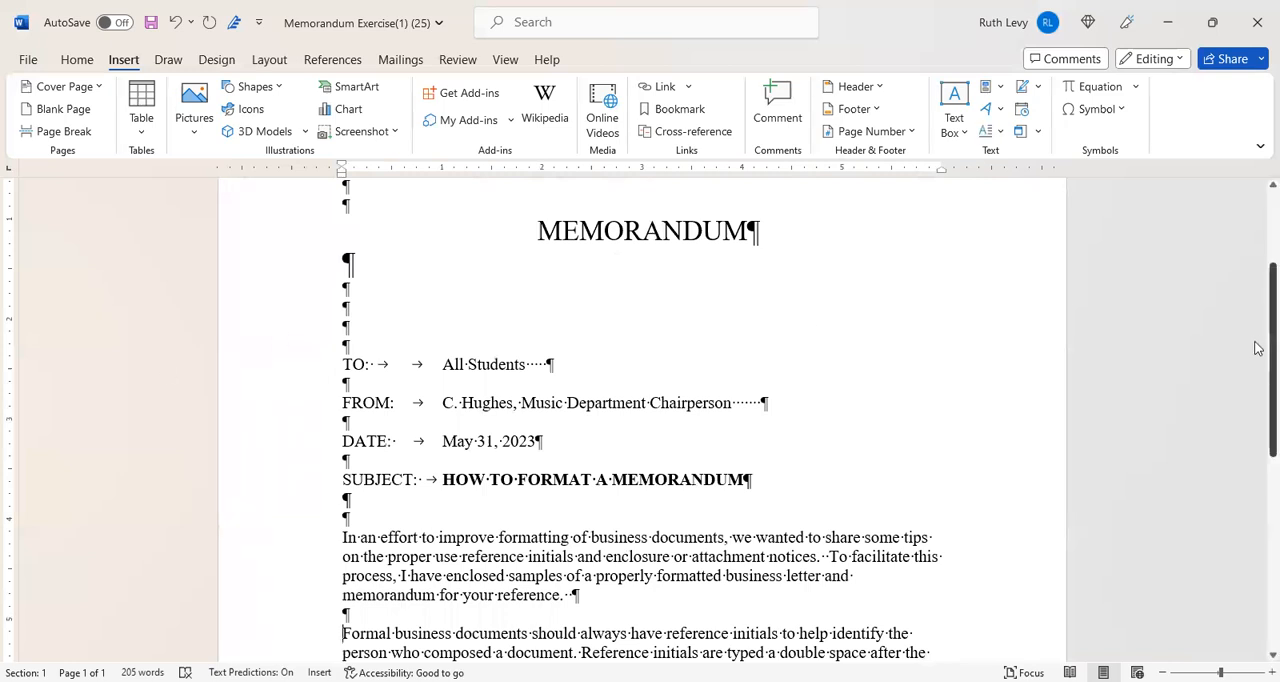
- Remove the (P) marker before "If you have any questions" and make that sentence a separate paragraph after one blank line
{"action": "scroll", "coordinate": [1257, 348], "scroll_direction": "down", "scroll_amount": 5}
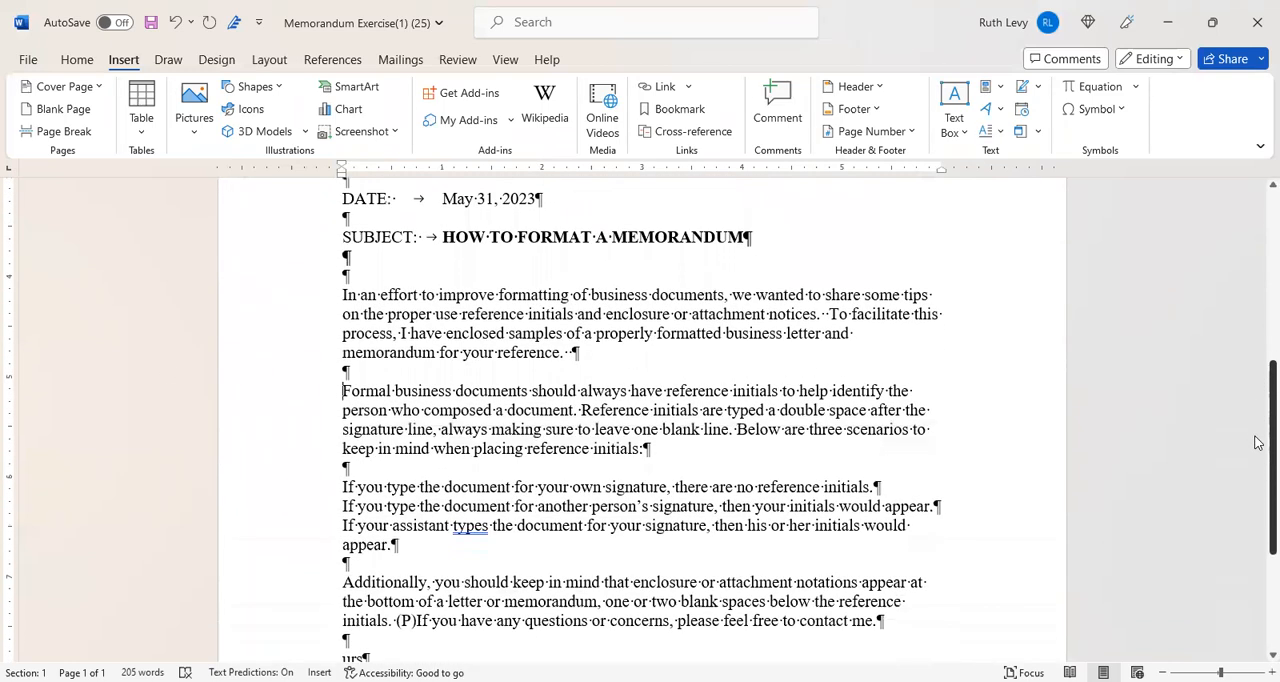
{"action": "left_click_drag", "start_coordinate": [1255, 437], "coordinate": [1255, 486]}
{"action": "left_click", "coordinate": [394, 498]}
{"action": "key", "text": "Delete"}
{"action": "key", "text": "Delete"}
{"action": "key", "text": "Delete"}
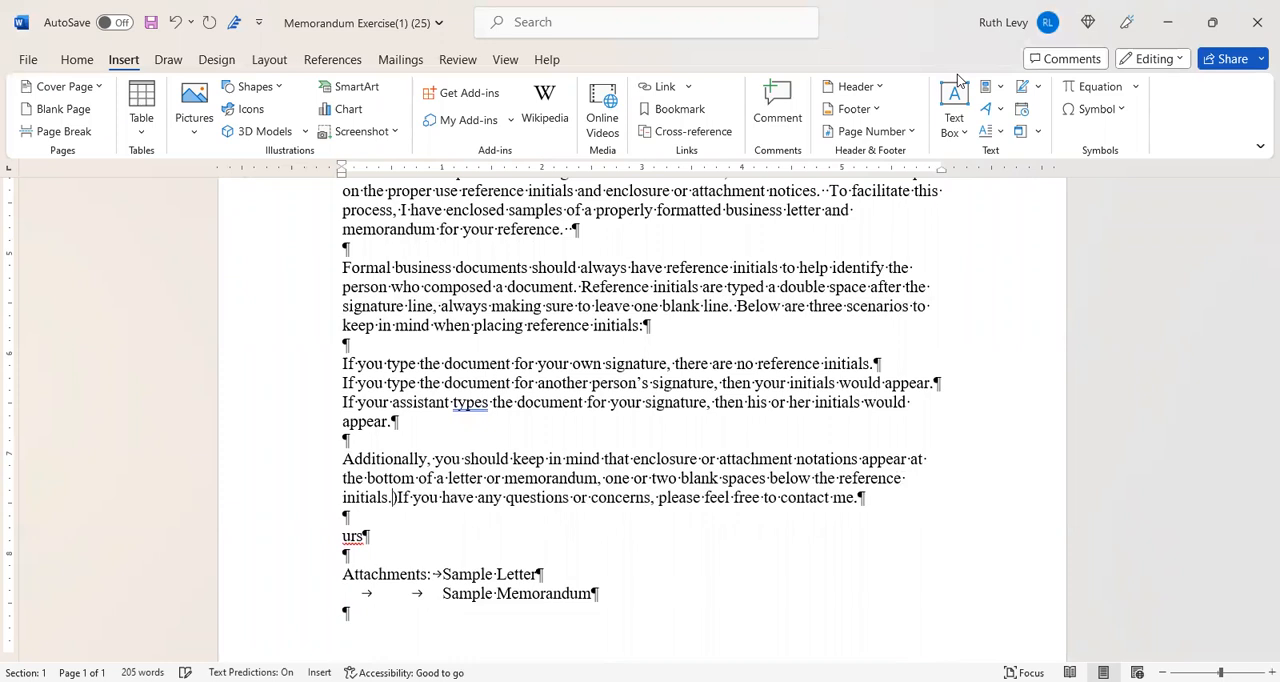
{"action": "key", "text": "Delete"}
{"action": "key", "text": "Return"}
{"action": "key", "text": "Return"}
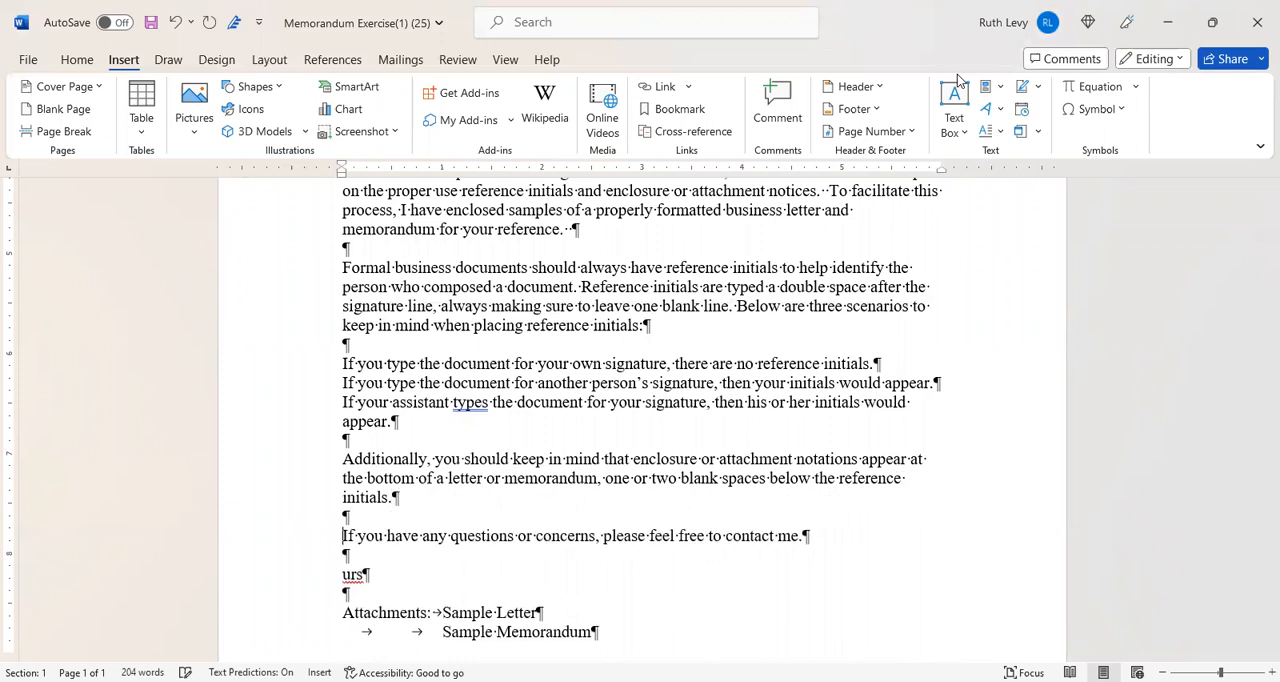
- Replace the placeholder reference initials urs with rls
{"action": "key", "text": "Down"}
{"action": "key", "text": "Down"}
{"action": "type", "text": "rls"}
{"action": "key", "text": "Delete"}
{"action": "key", "text": "Delete"}
{"action": "key", "text": "Delete"}
- Replace the Attachments notation and its listed Sample Letter and Sample Memorandum items with the single word Enclosures
{"action": "key", "text": "Down"}
{"action": "key", "text": "Down"}
{"action": "type", "text": "Enclosures"}
{"action": "key", "text": "Delete"}
{"action": "key", "text": "ctrl+shift+End"}
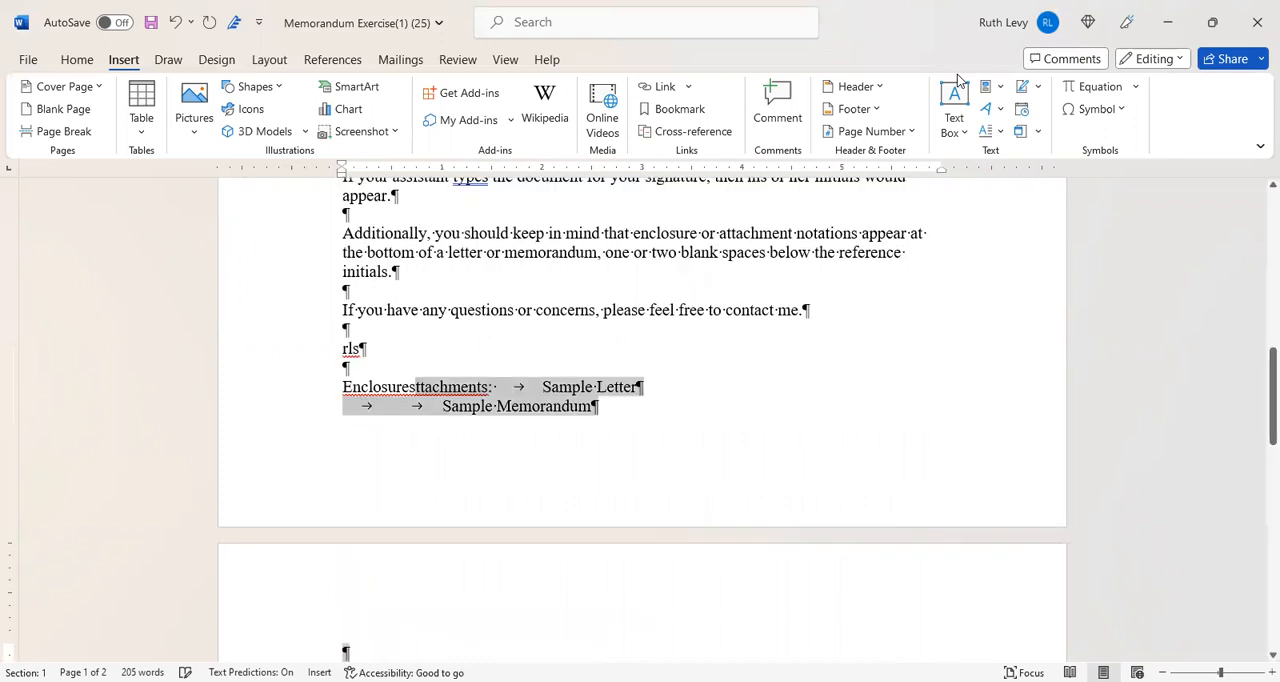
{"action": "key", "text": "Delete"}
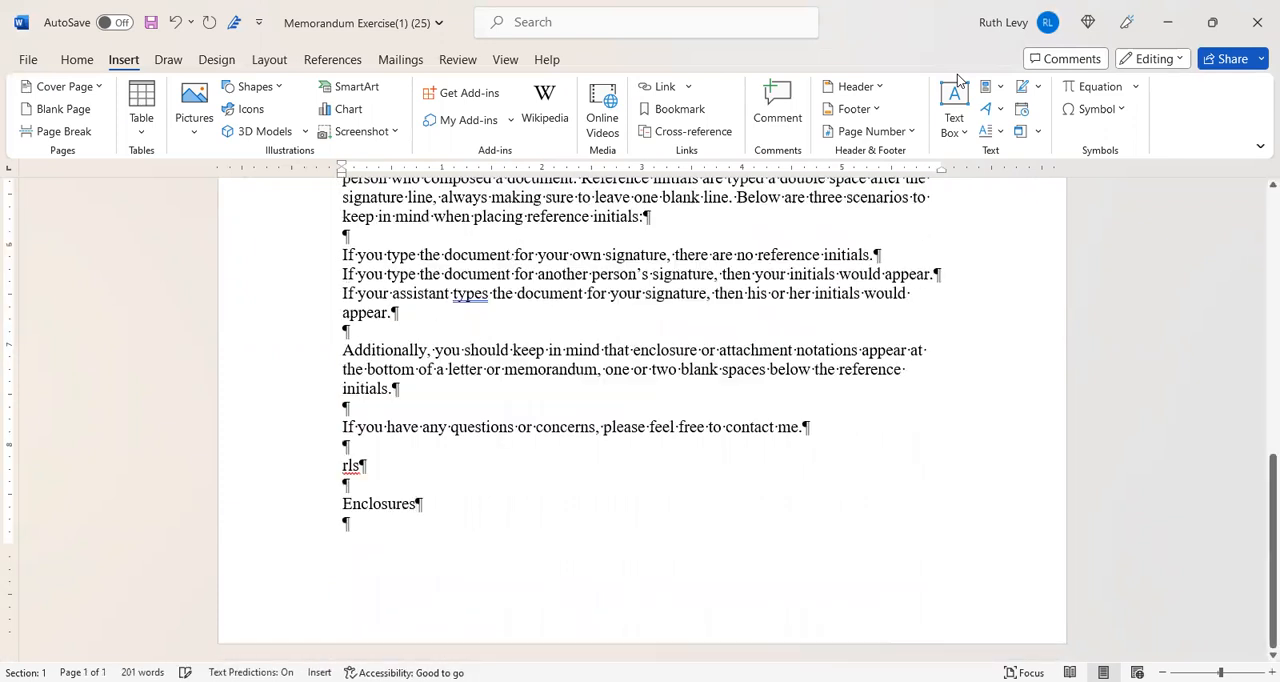
- Delete the empty paragraph after the Enclosures notation at the end of the memo
{"action": "key", "text": "ctrl+Home"}
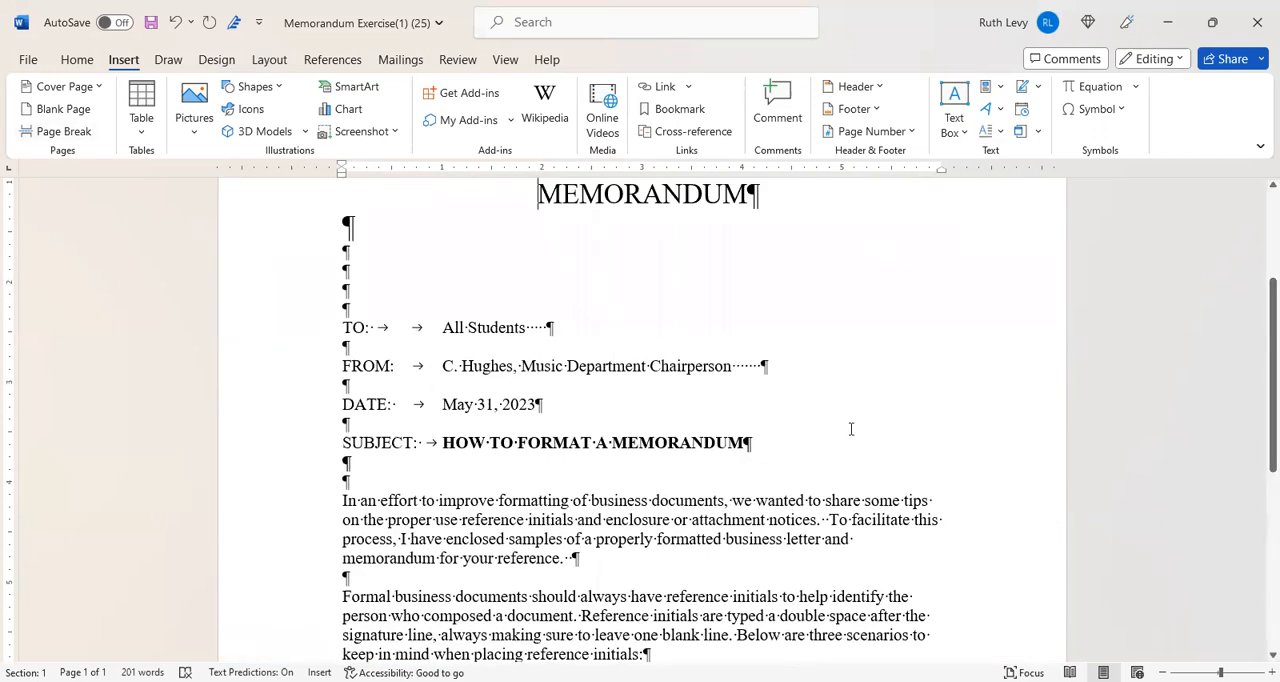
{"action": "left_click_drag", "start_coordinate": [1262, 338], "coordinate": [1257, 604]}
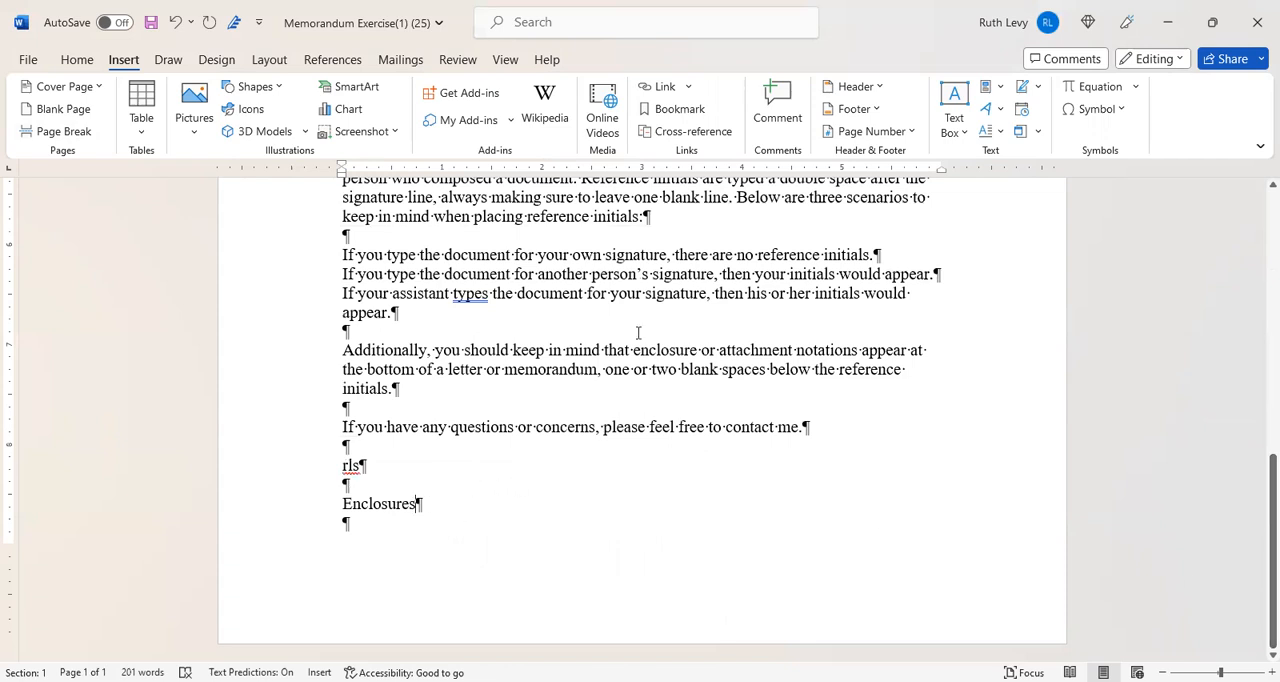
{"action": "key", "text": "Delete"}
- Format the three reference-initials scenario sentences as a bulleted list with arrowhead bullets
{"action": "left_click_drag", "start_coordinate": [1257, 481], "coordinate": [1258, 426]}
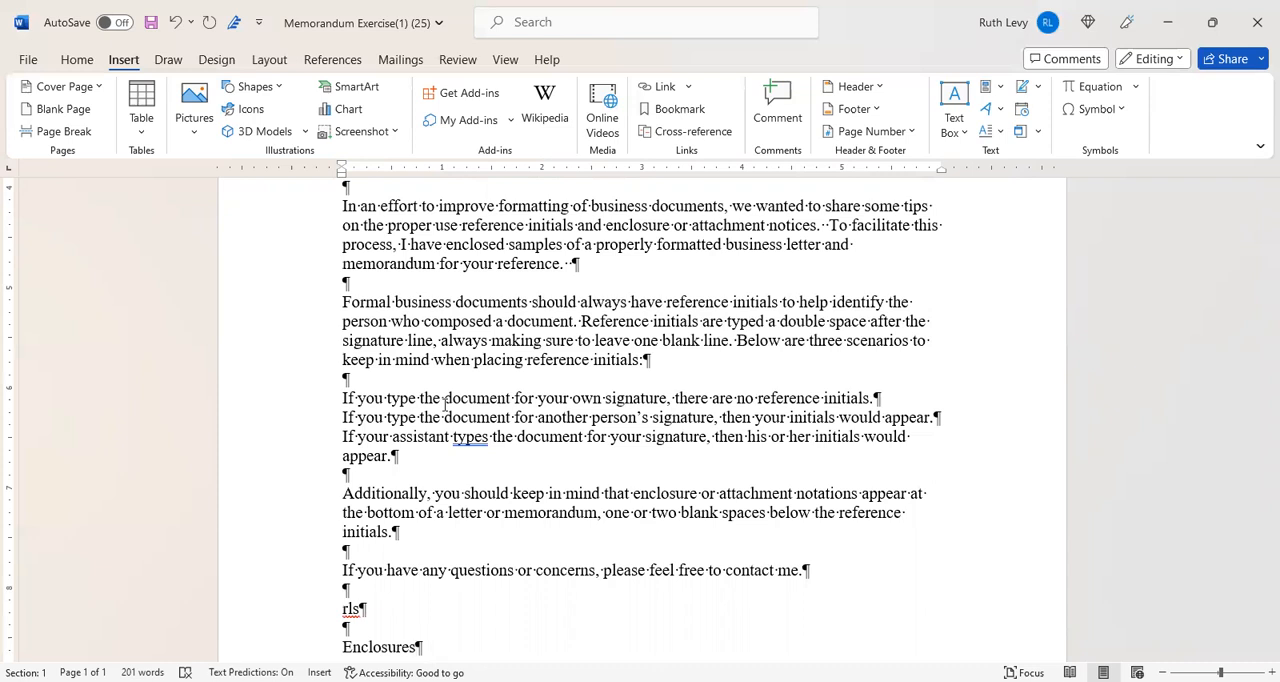
{"action": "left_click", "coordinate": [346, 400]}
{"action": "left_click_drag", "start_coordinate": [349, 404], "coordinate": [420, 459]}
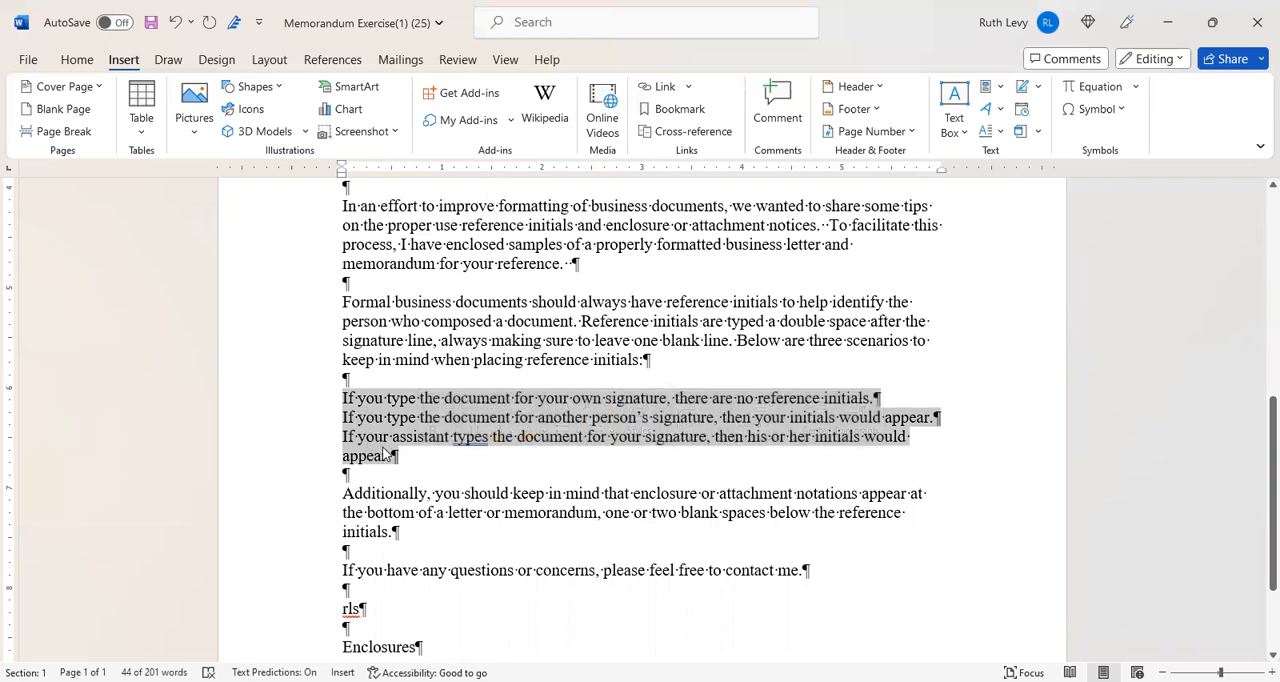
{"action": "left_click", "coordinate": [76, 60]}
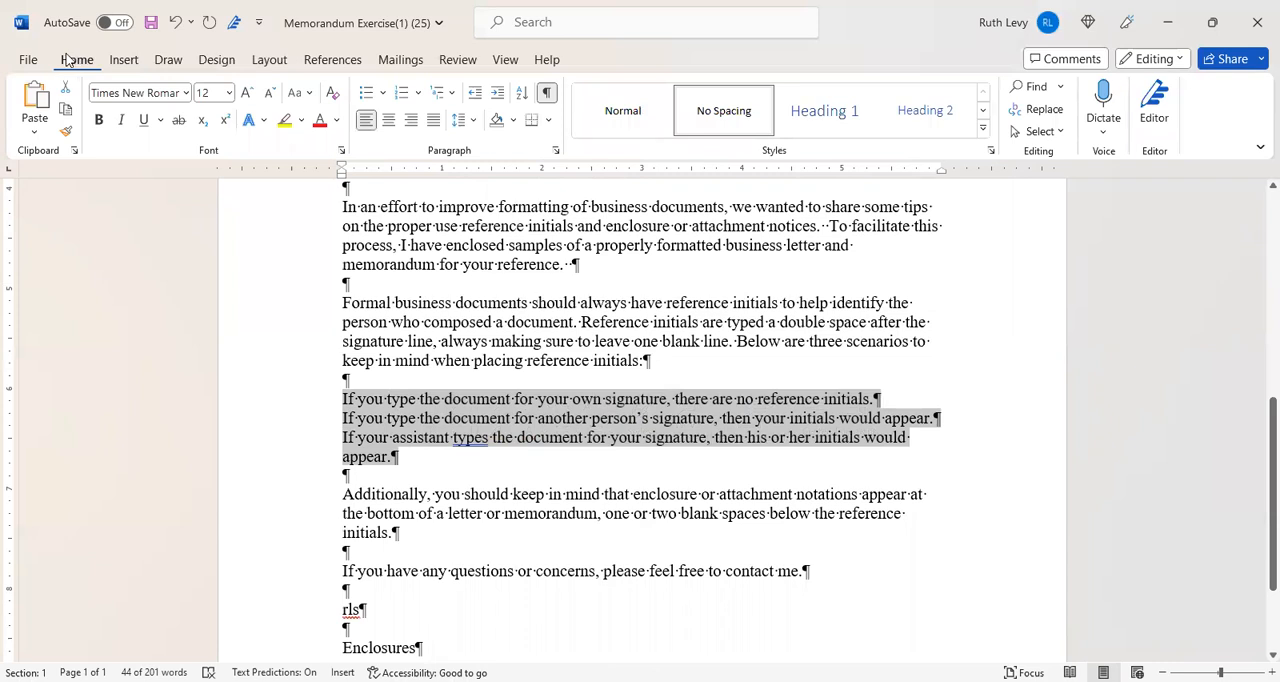
{"action": "left_click", "coordinate": [382, 93]}
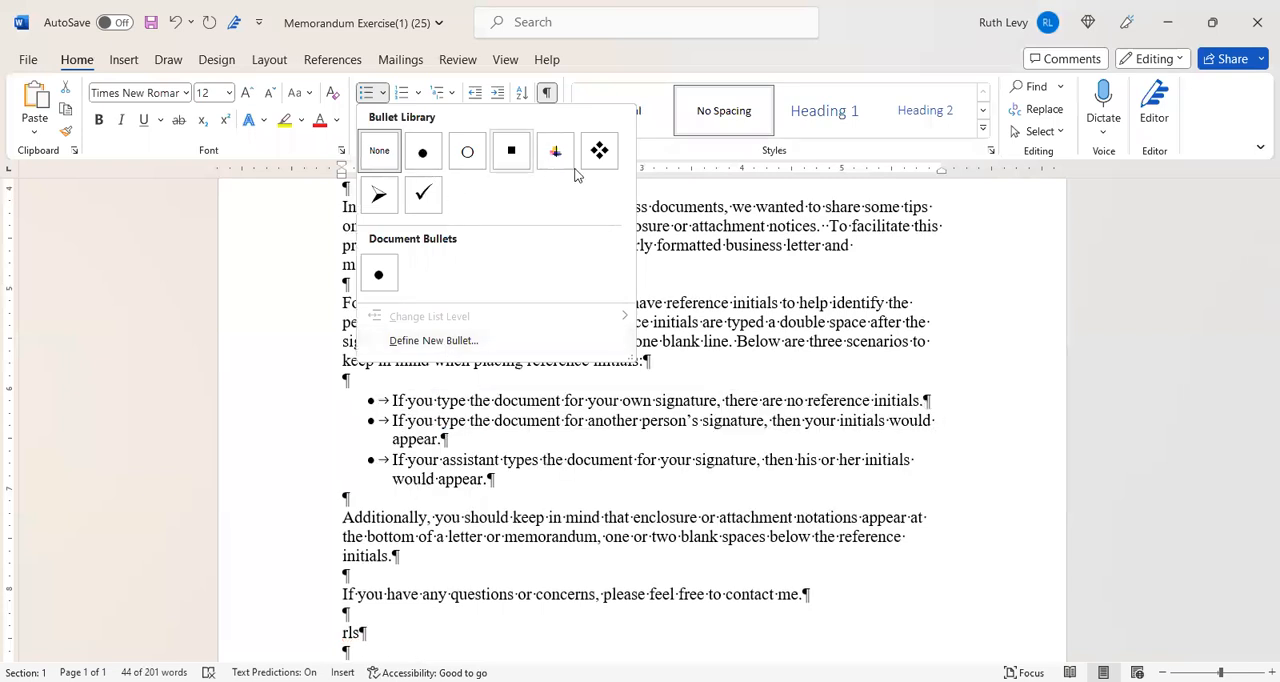
{"action": "left_click", "coordinate": [378, 196]}
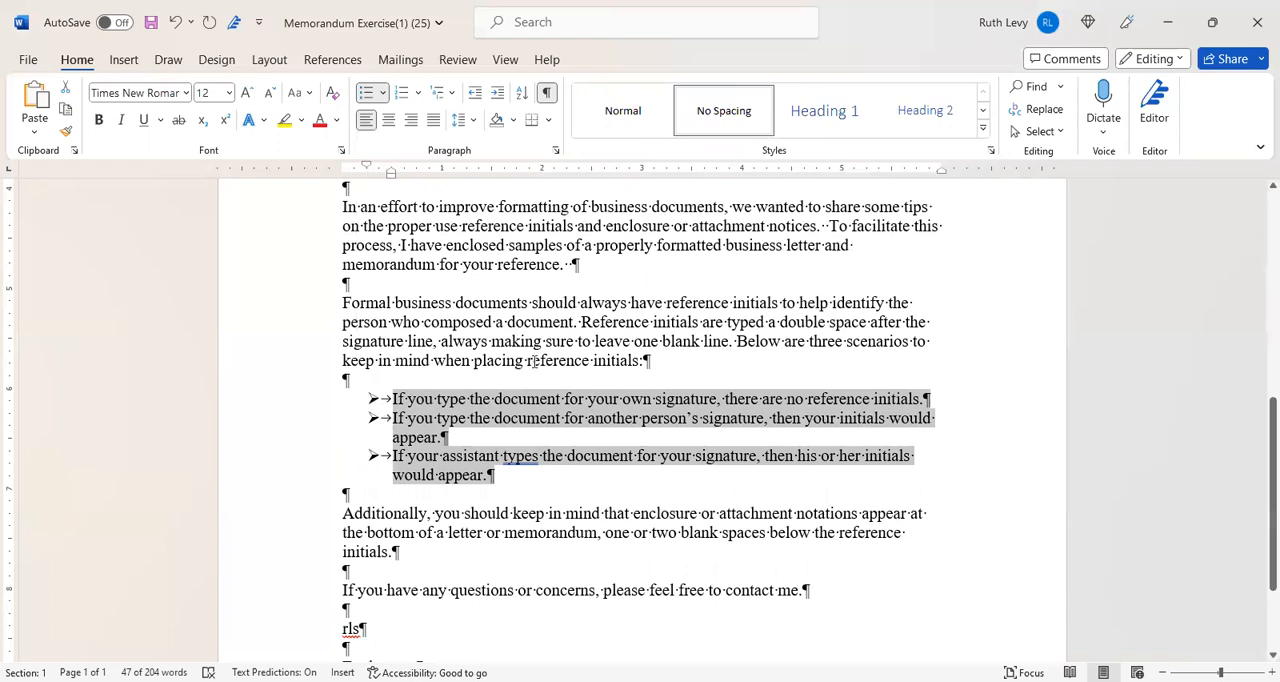
{"action": "left_click_drag", "start_coordinate": [941, 173], "coordinate": [936, 175]}
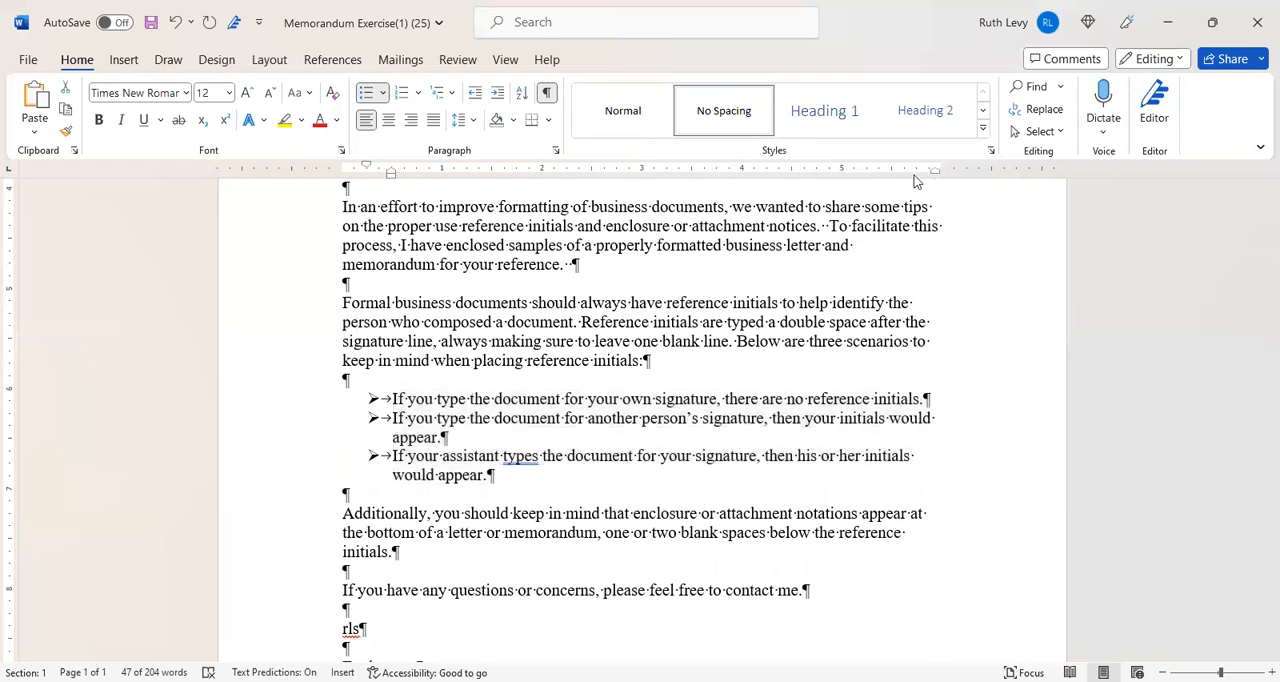
{"action": "left_click_drag", "start_coordinate": [917, 181], "coordinate": [912, 177]}
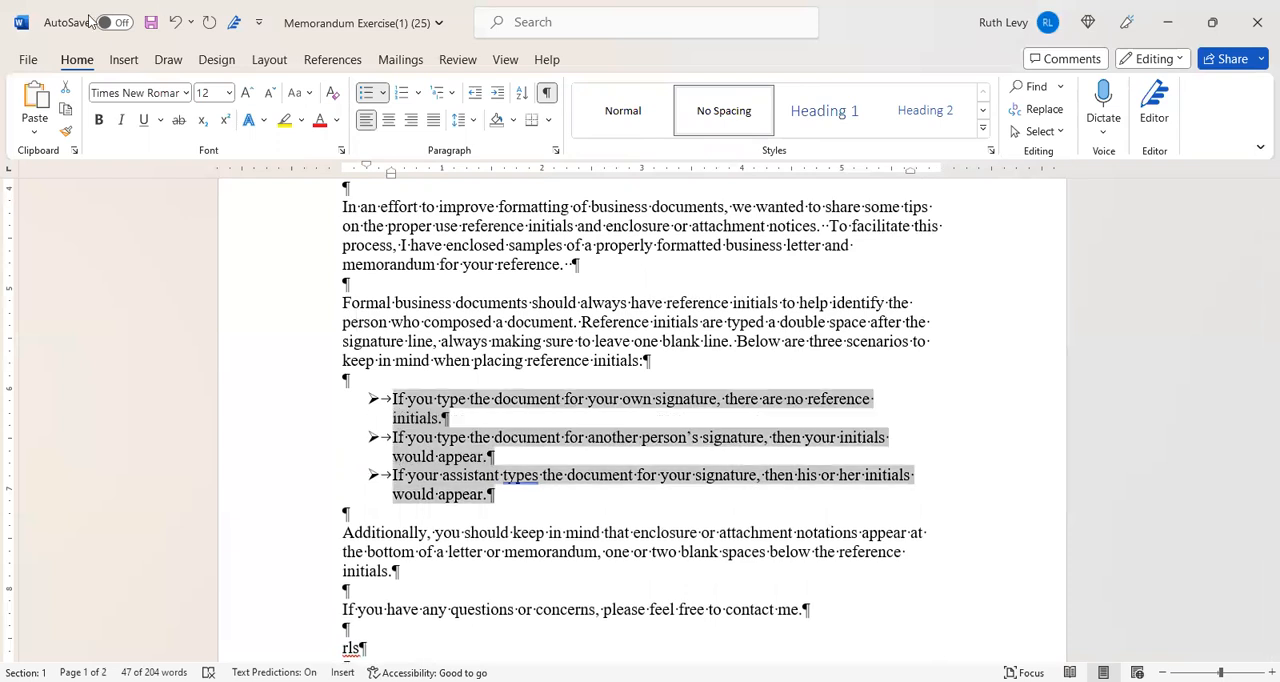
{"action": "left_click", "coordinate": [175, 22]}
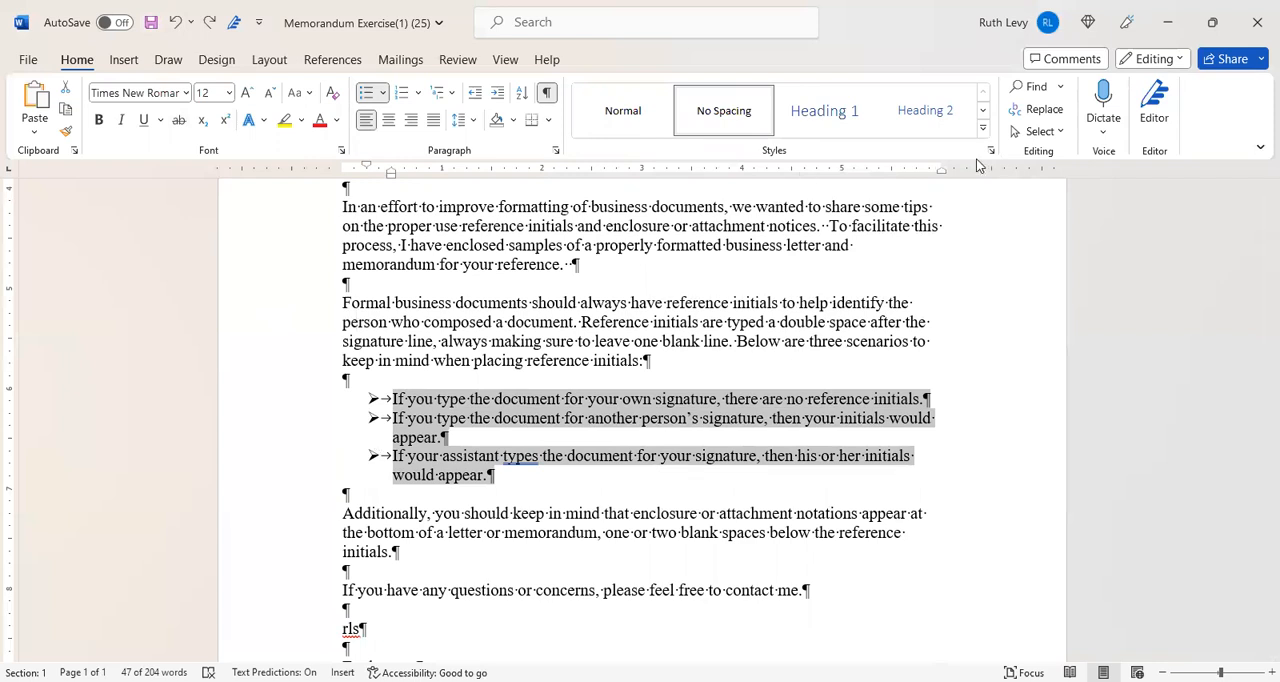
- Indent the bulleted list about 0.3 inch from the right margin
{"action": "left_click_drag", "start_coordinate": [941, 172], "coordinate": [941, 173]}
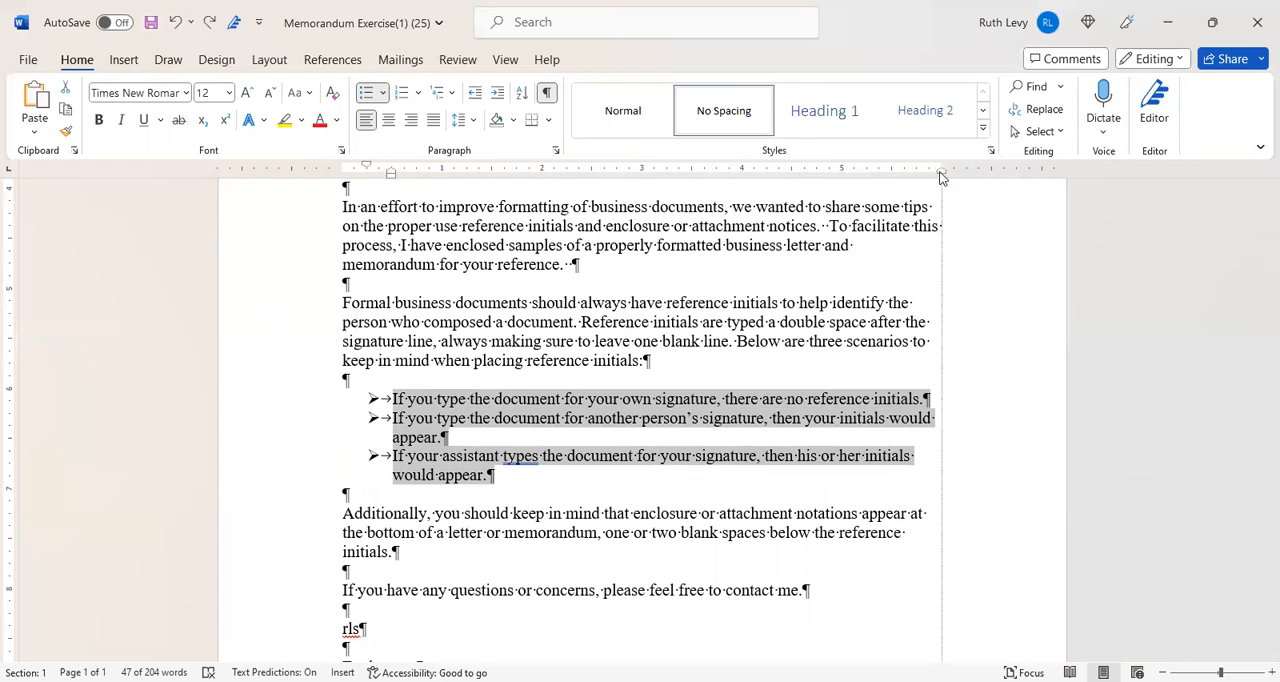
{"action": "left_click_drag", "start_coordinate": [940, 174], "coordinate": [916, 176]}
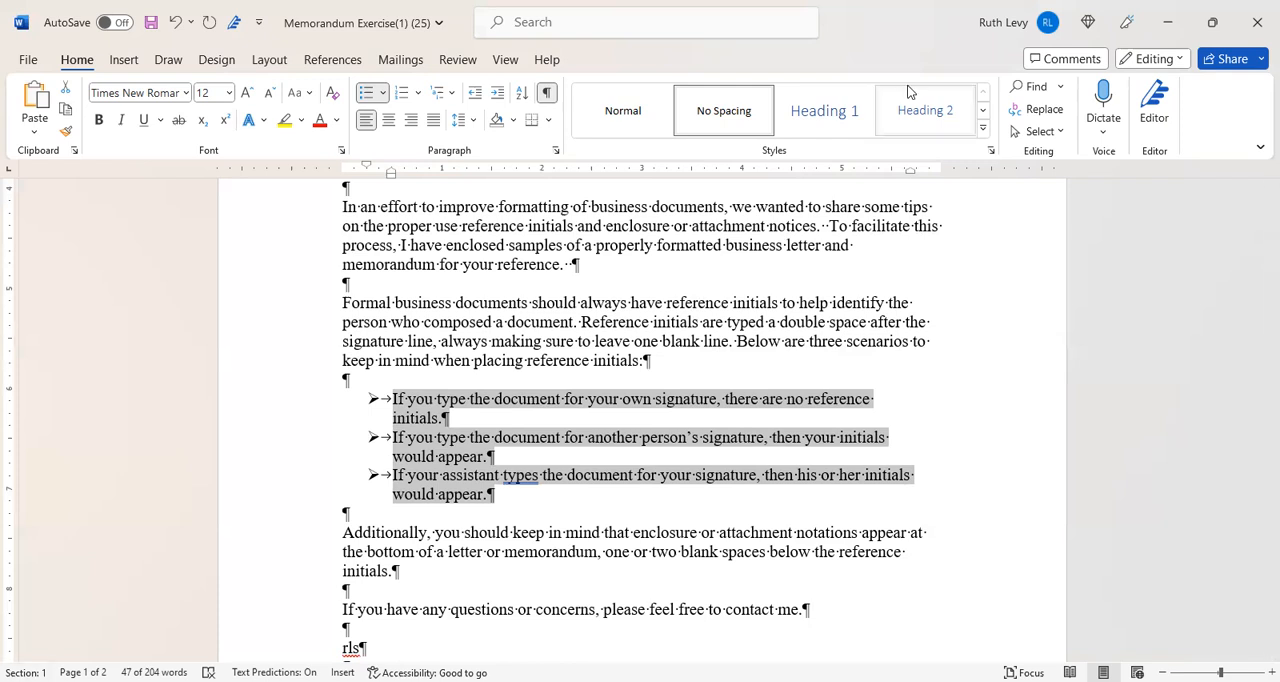
{"action": "left_click", "coordinate": [1012, 317]}
- Delete the blank line between the reference initials rls and Enclosures to bring Enclosures back onto page 1
{"action": "left_click_drag", "start_coordinate": [1258, 352], "coordinate": [1258, 426]}
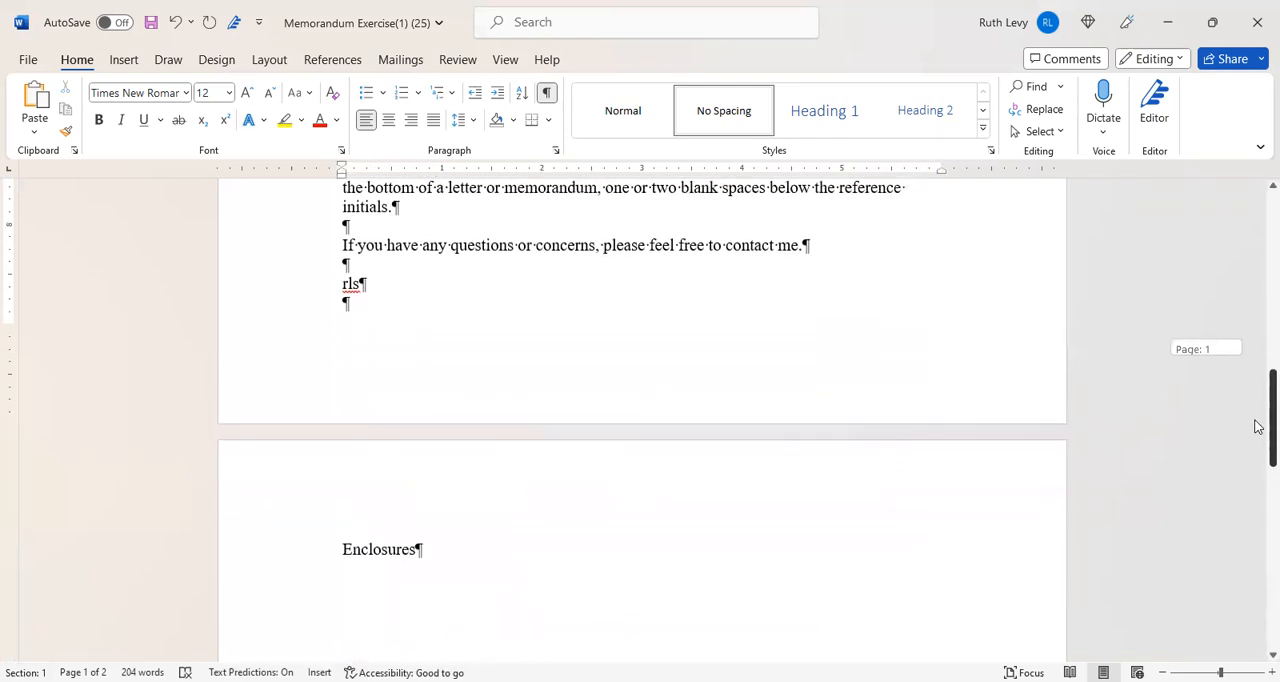
{"action": "left_click", "coordinate": [361, 308]}
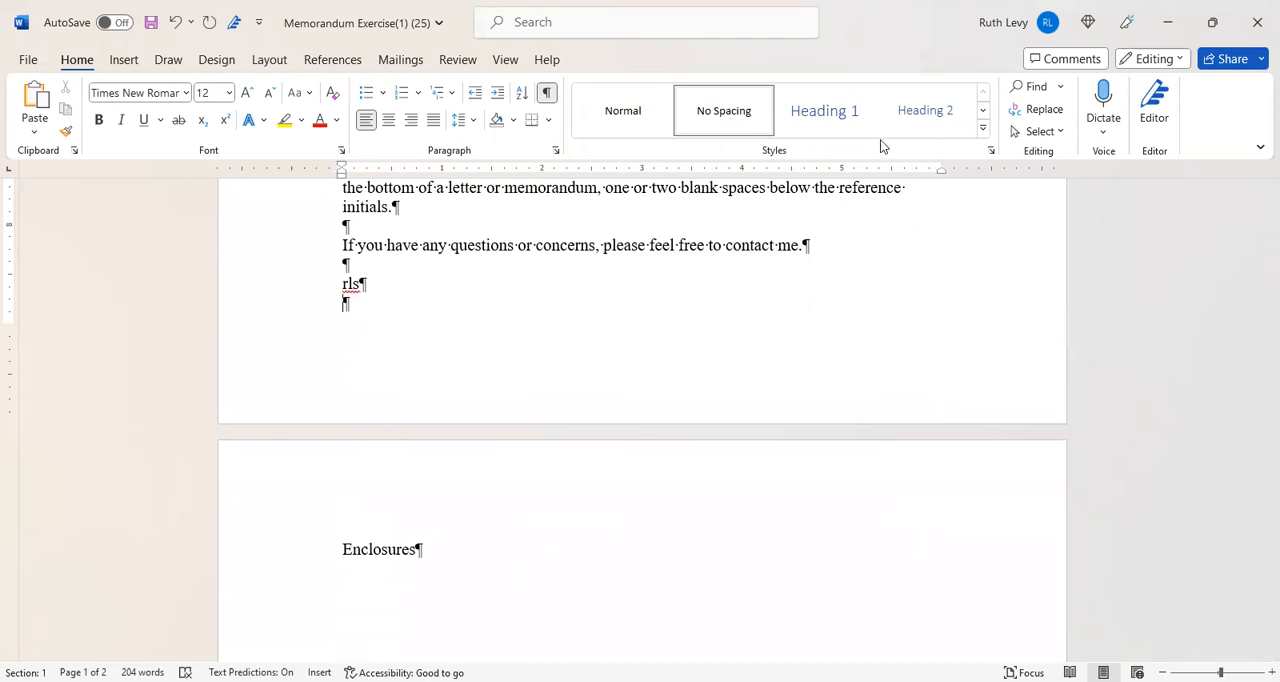
{"action": "key", "text": "Delete"}
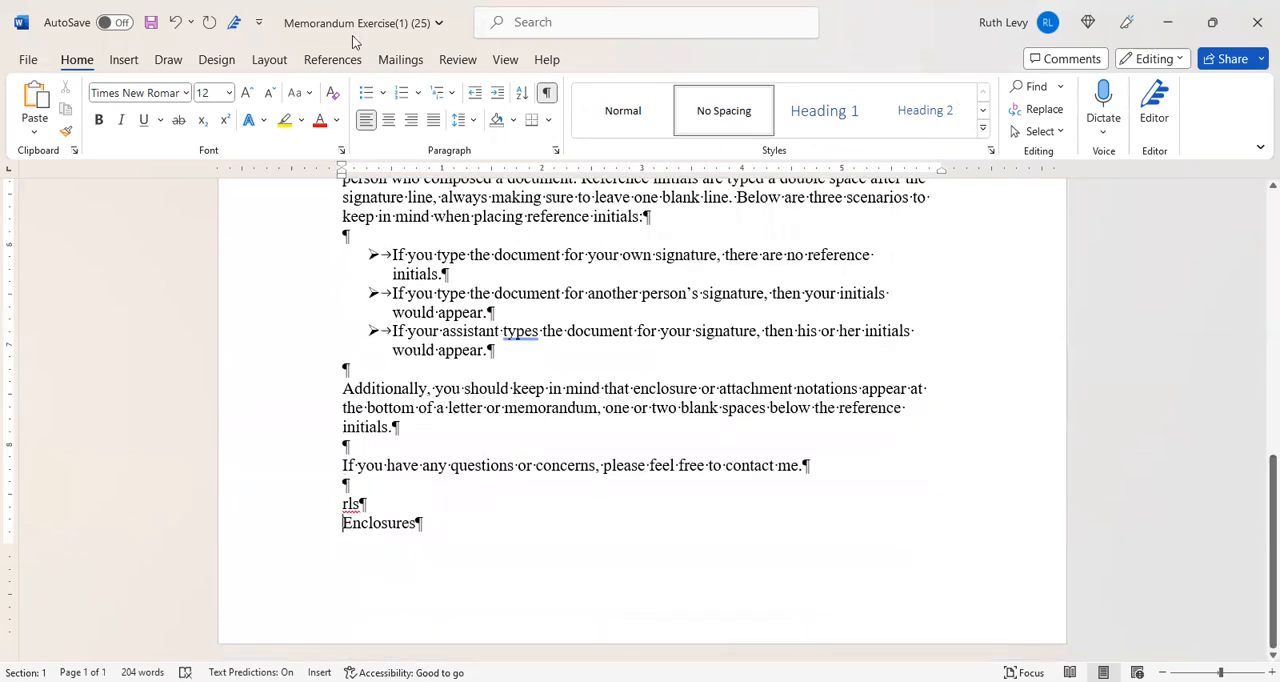
{"action": "left_click", "coordinate": [124, 59]}
{"action": "left_click_drag", "start_coordinate": [1270, 558], "coordinate": [1060, 370]}
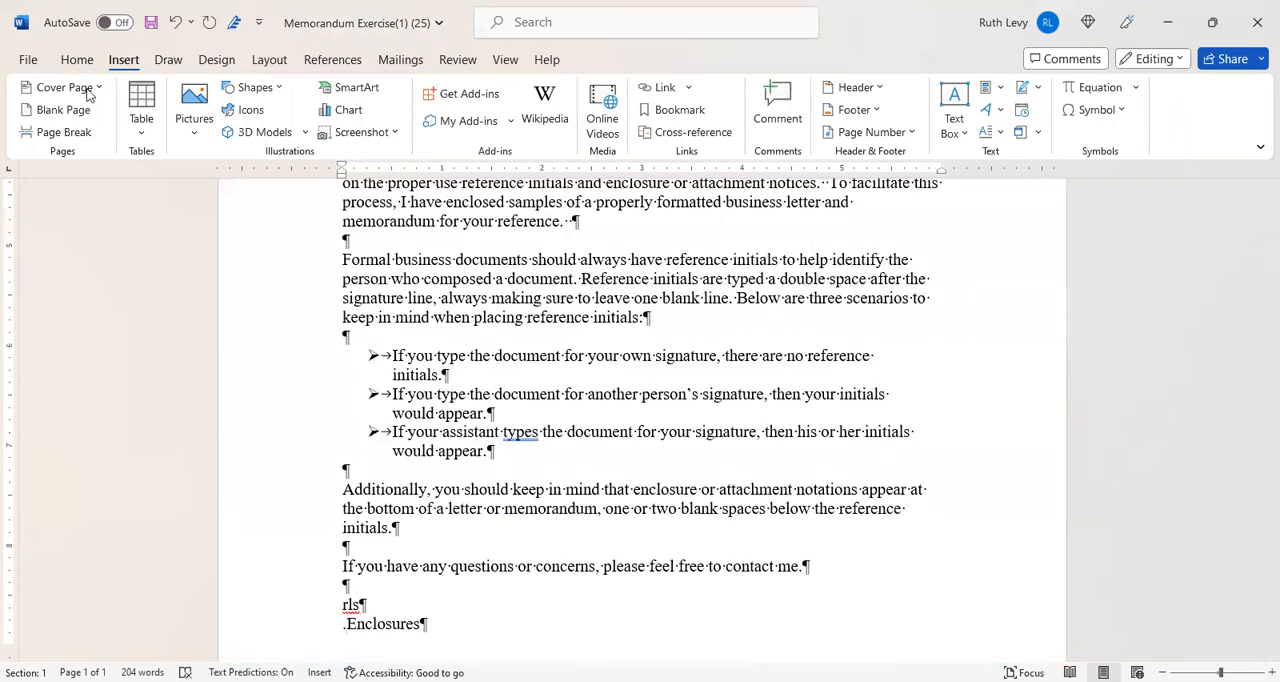
- Check the page layout of the whole memo in the print preview and return to the document
{"action": "left_click", "coordinate": [28, 60]}
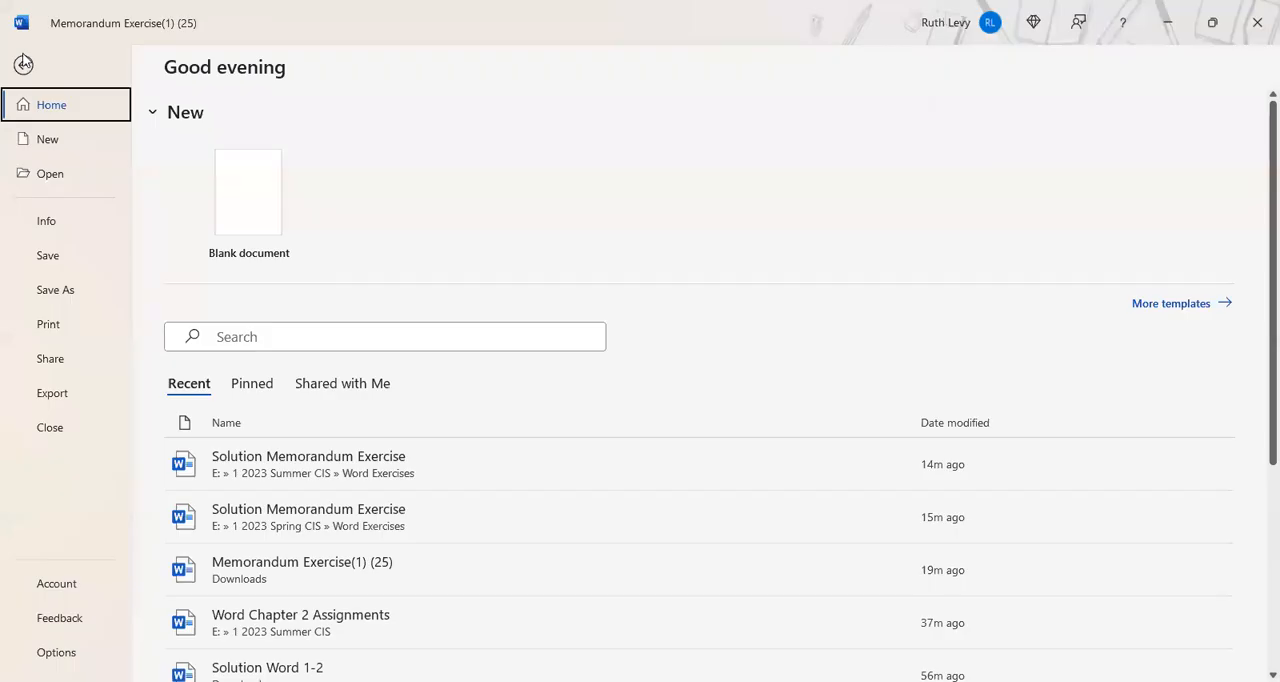
{"action": "left_click", "coordinate": [45, 322]}
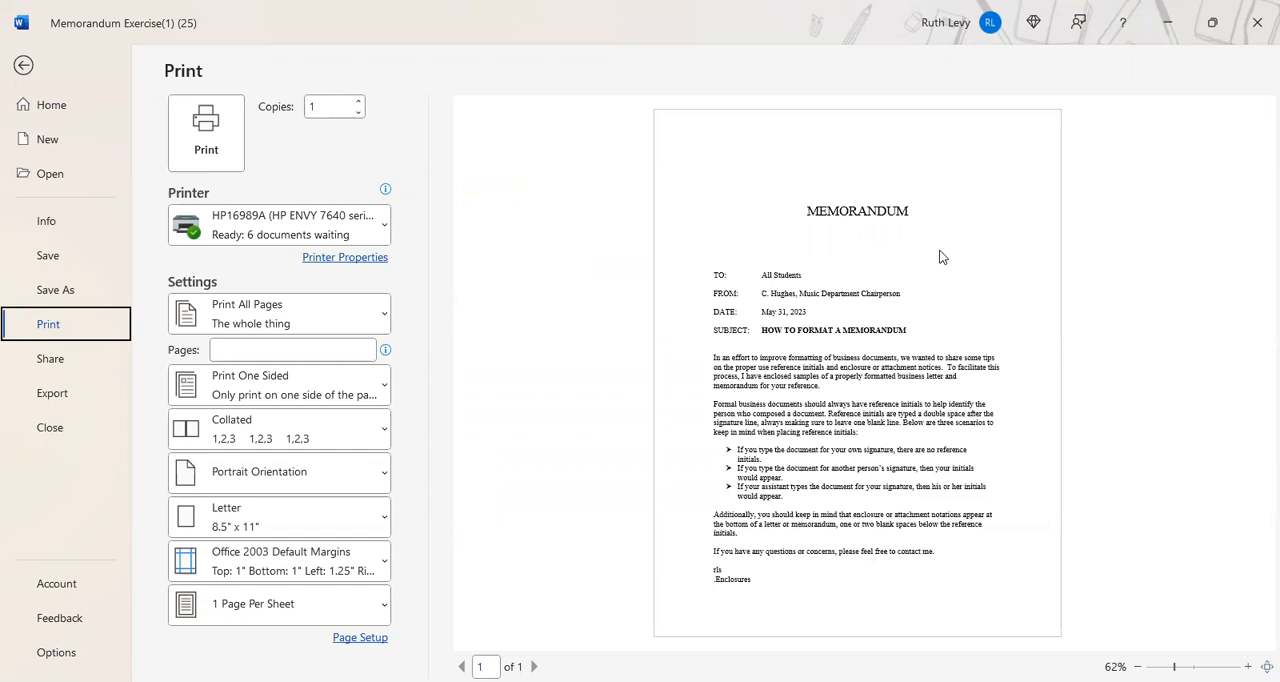
{"action": "left_click", "coordinate": [23, 65]}
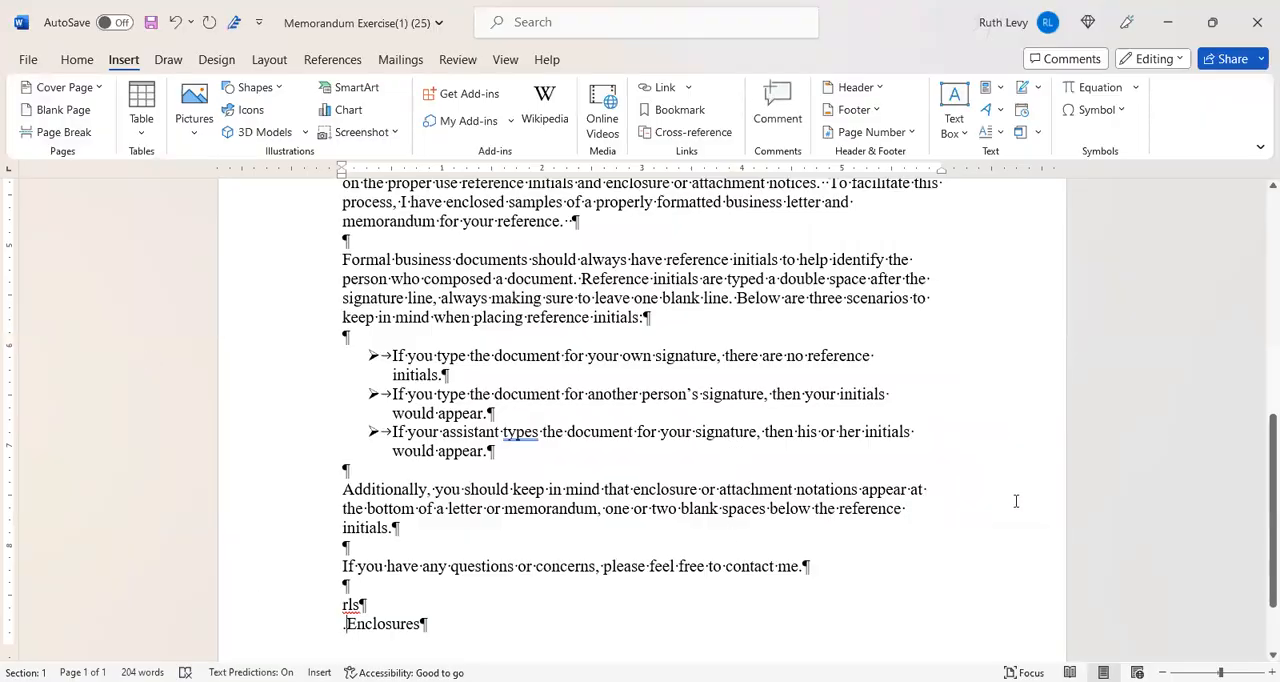
- Start saving a copy of the memo in Lexar (E:) > 1 2023 Summer CIS > CIS > Classwork > Word > Chapter 2
{"action": "left_click", "coordinate": [28, 60]}
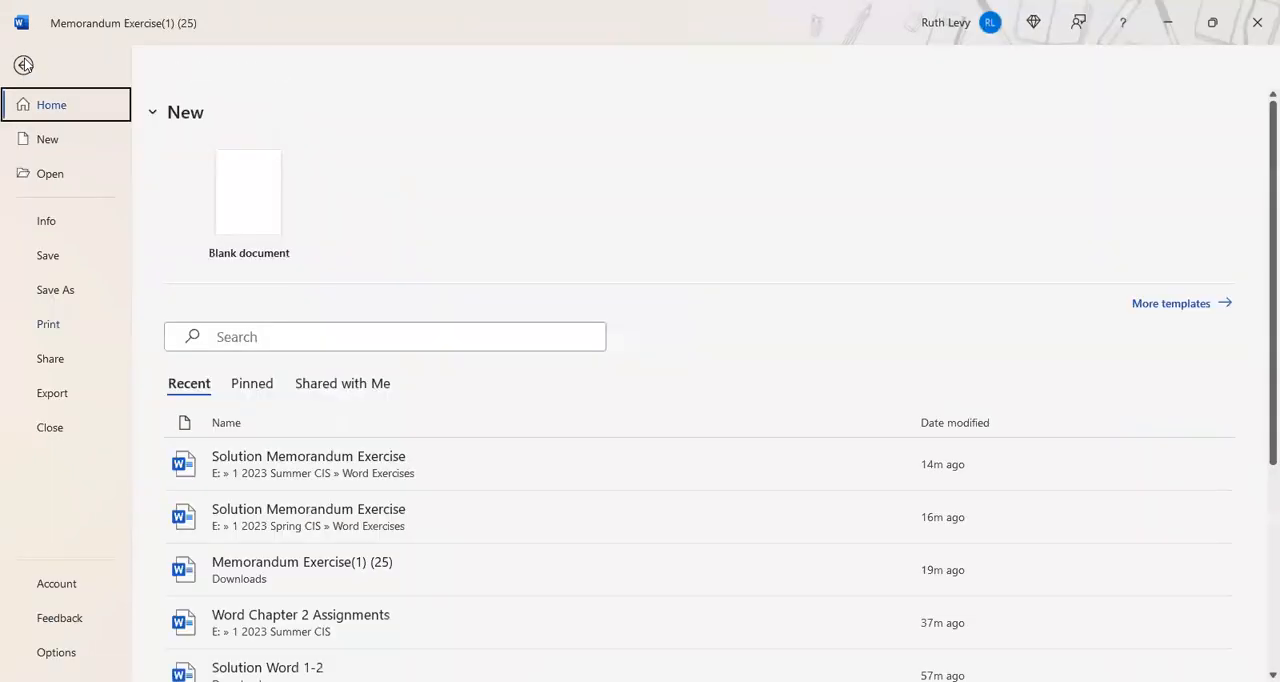
{"action": "left_click", "coordinate": [57, 293]}
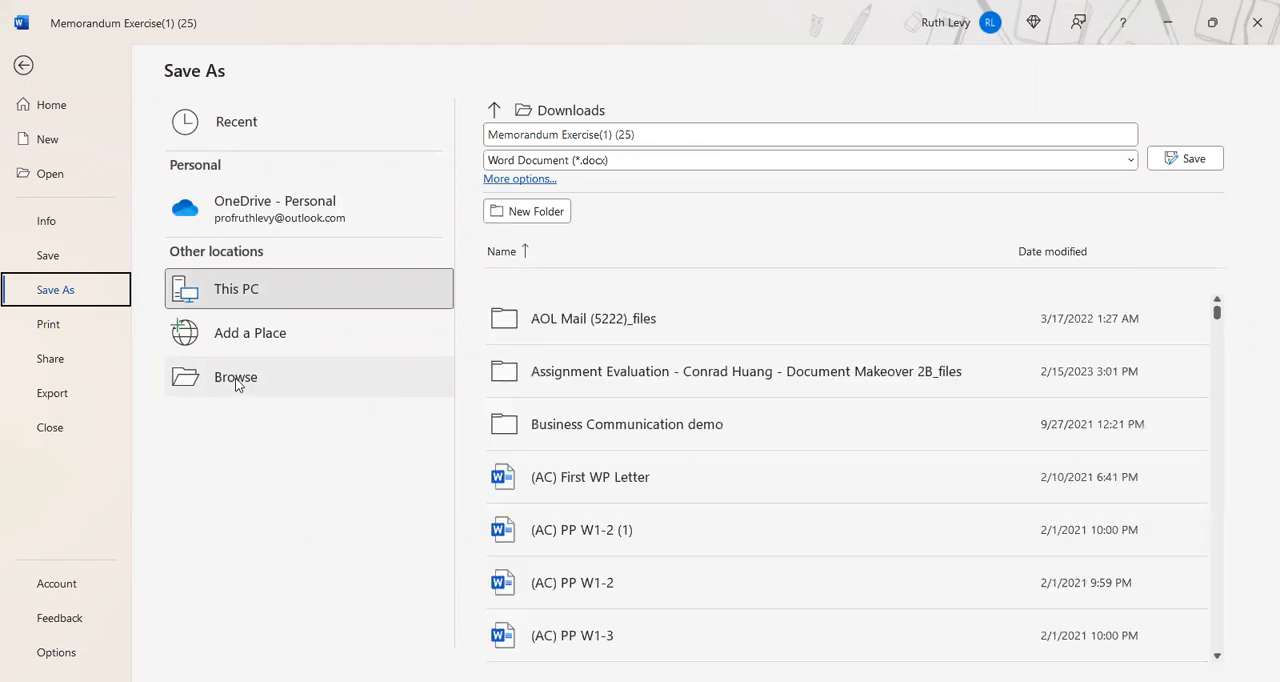
{"action": "left_click", "coordinate": [237, 384]}
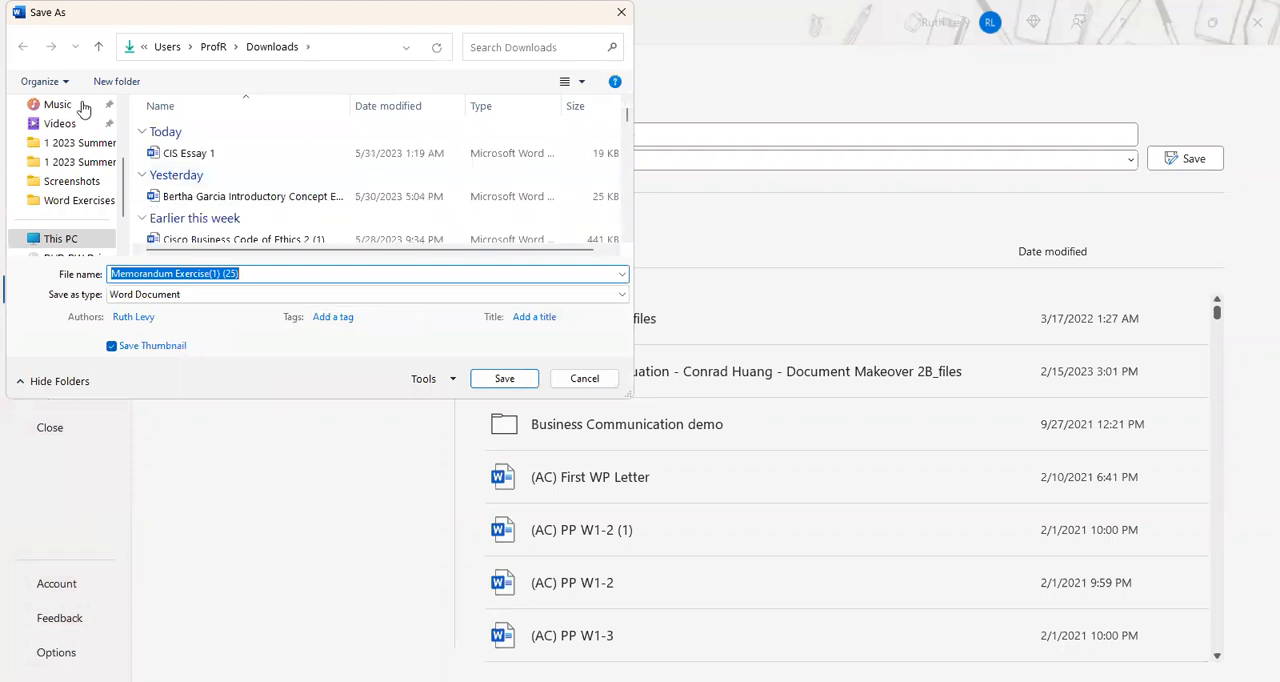
{"action": "left_click_drag", "start_coordinate": [123, 194], "coordinate": [123, 246]}
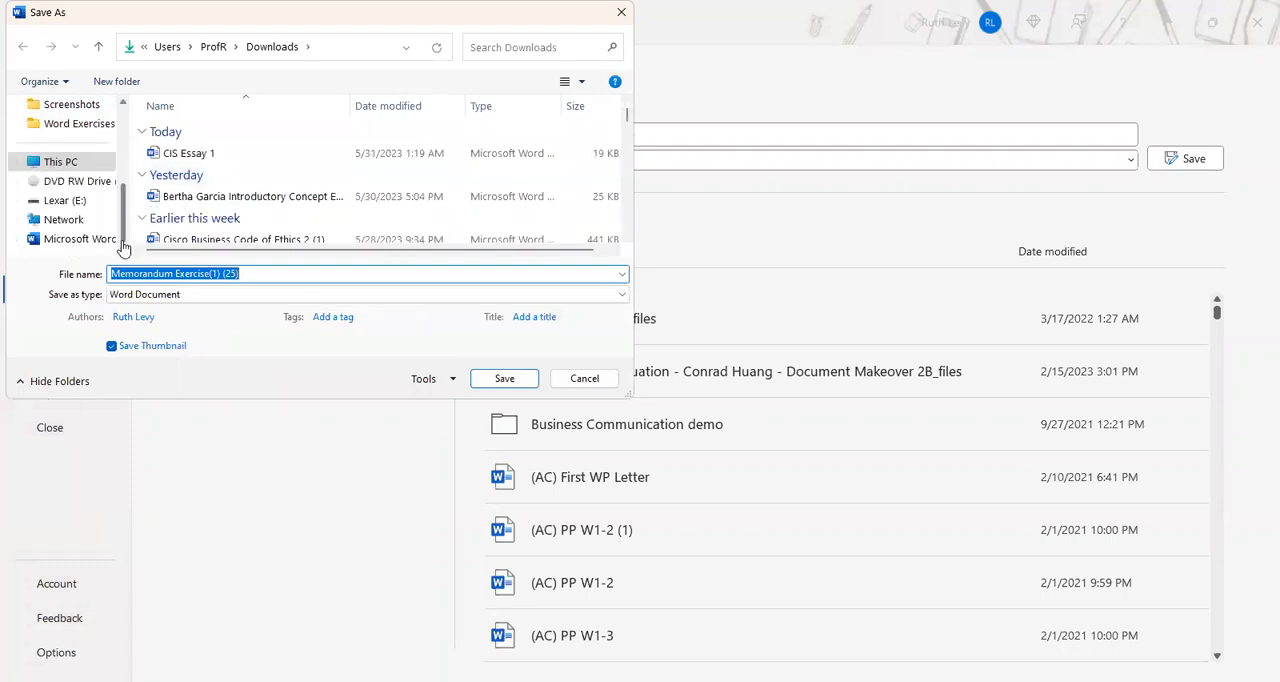
{"action": "left_click", "coordinate": [62, 204]}
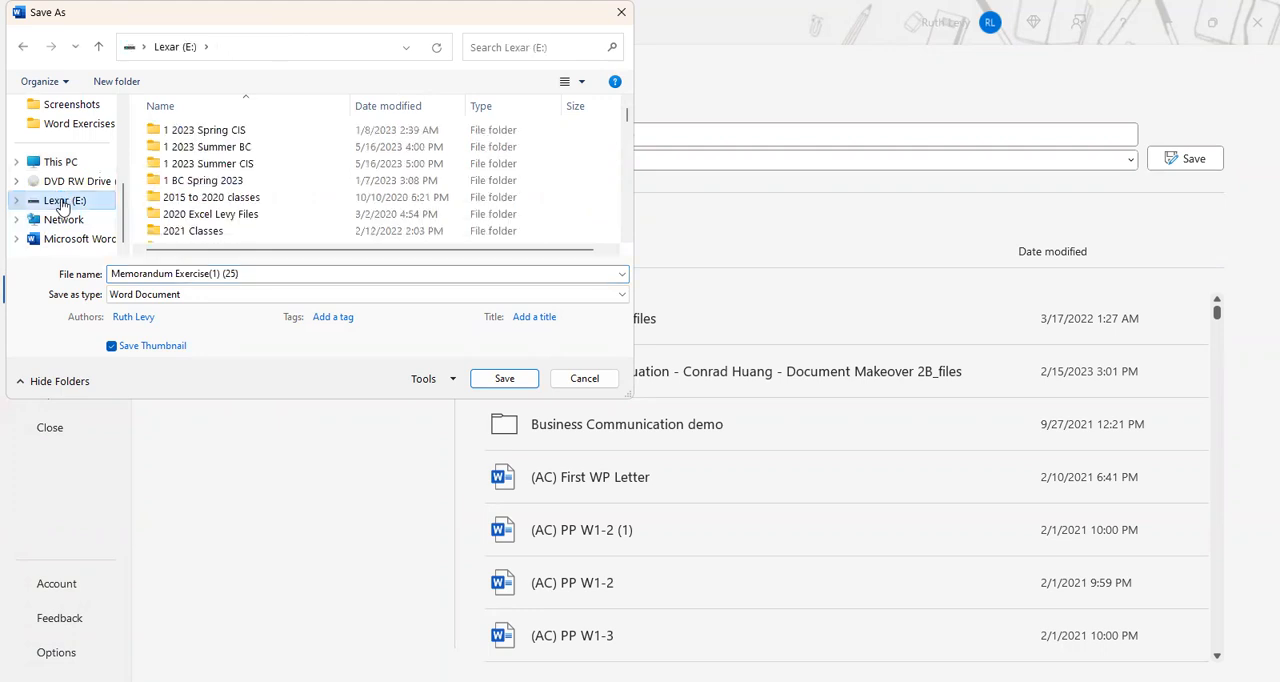
{"action": "double_click", "coordinate": [201, 168]}
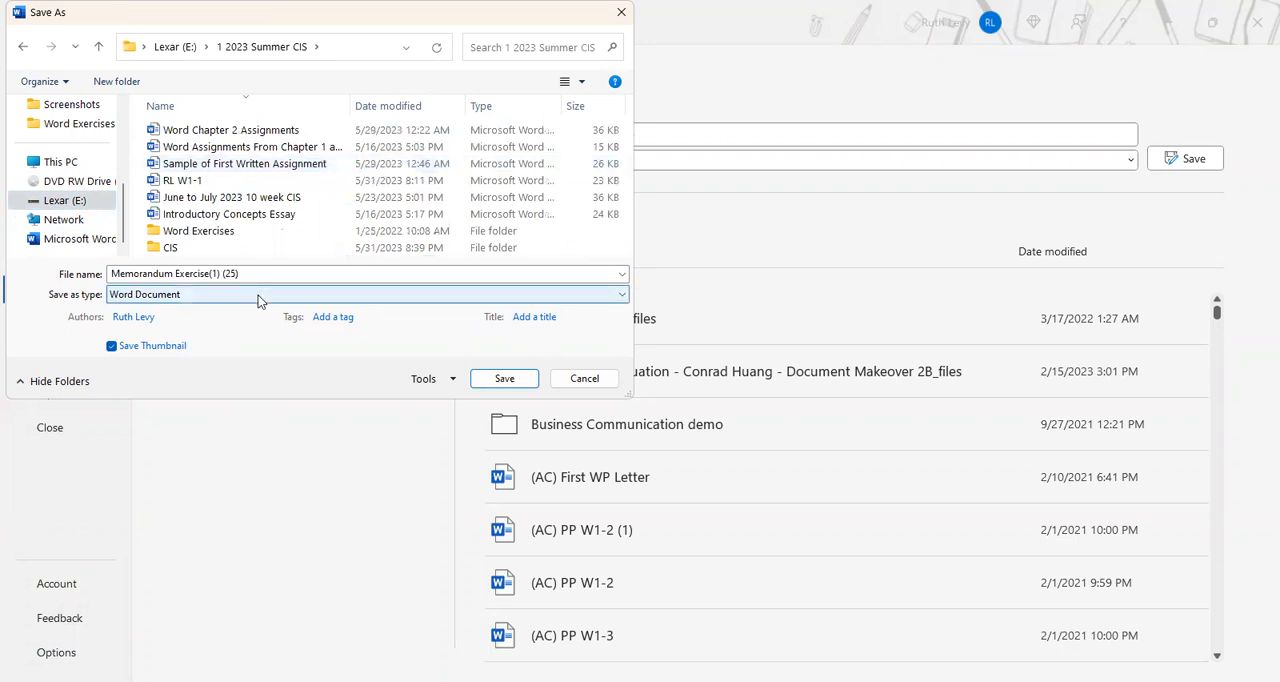
{"action": "double_click", "coordinate": [171, 247]}
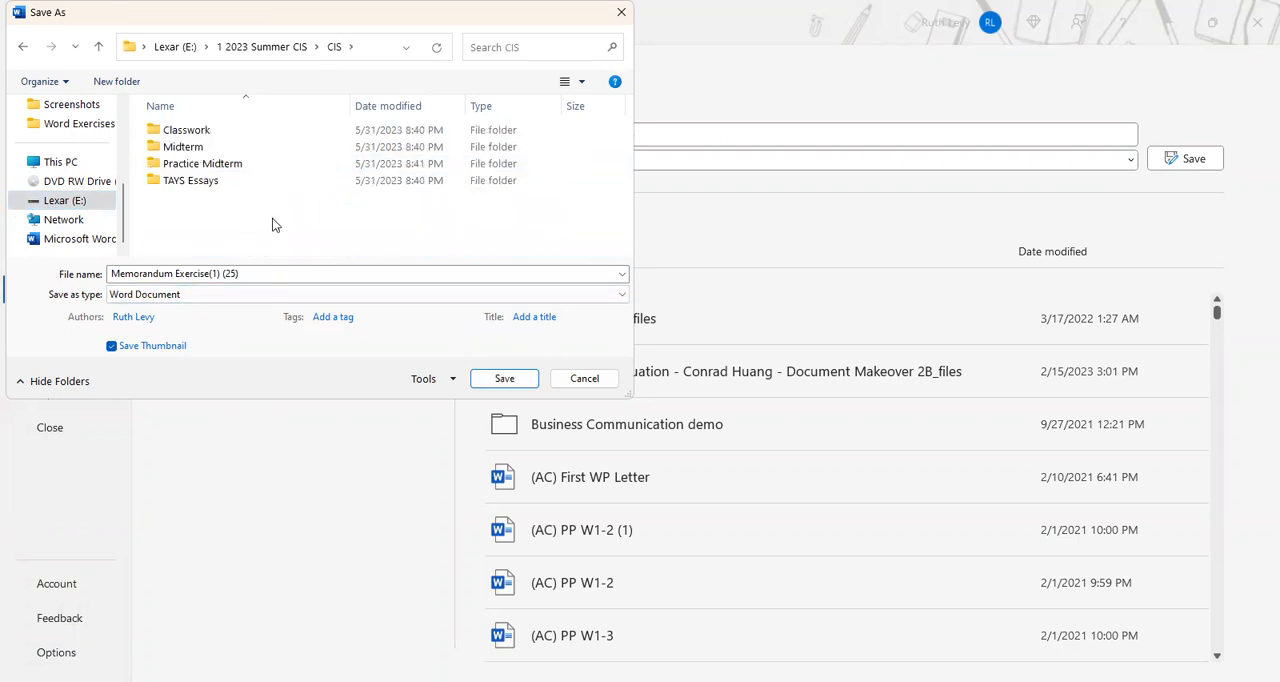
{"action": "left_click", "coordinate": [197, 135]}
{"action": "double_click", "coordinate": [197, 135]}
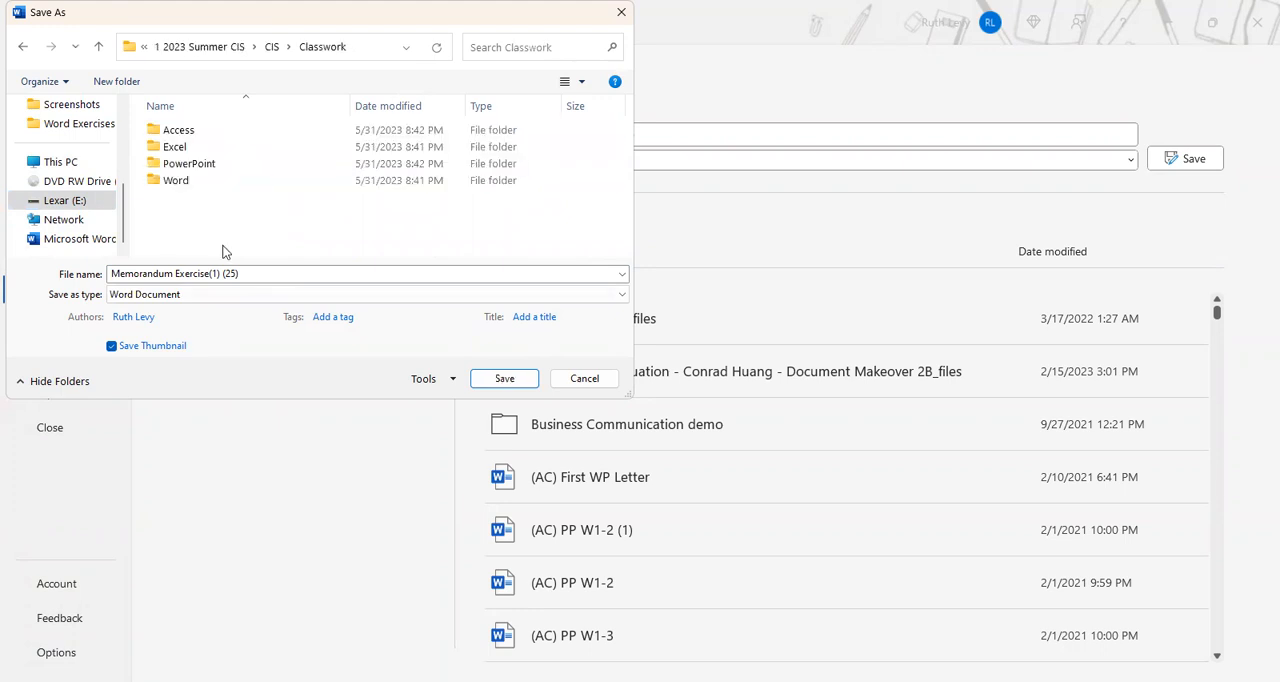
{"action": "left_click", "coordinate": [175, 180]}
{"action": "double_click", "coordinate": [175, 180]}
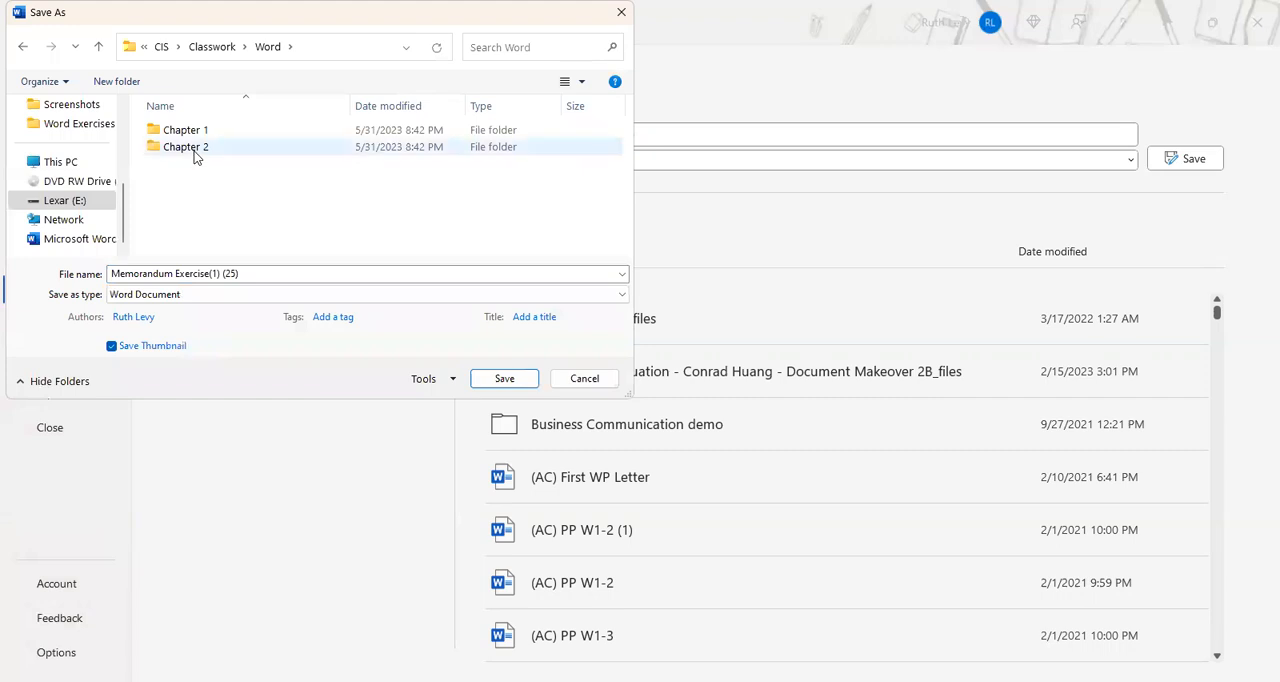
{"action": "left_click", "coordinate": [192, 152]}
{"action": "double_click", "coordinate": [192, 152]}
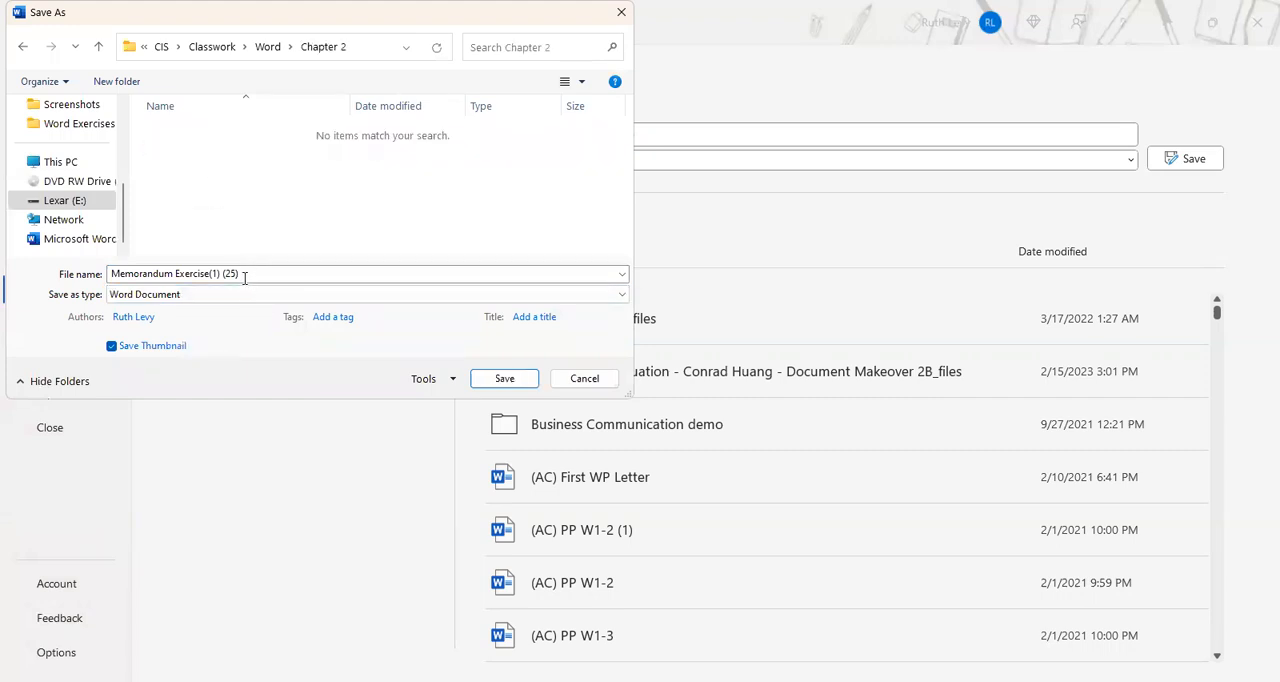
- Shorten the file name to Memorandum Exercise and save it as a Word document in the Chapter 2 folder
{"action": "left_click", "coordinate": [213, 275]}
{"action": "left_click", "coordinate": [213, 275]}
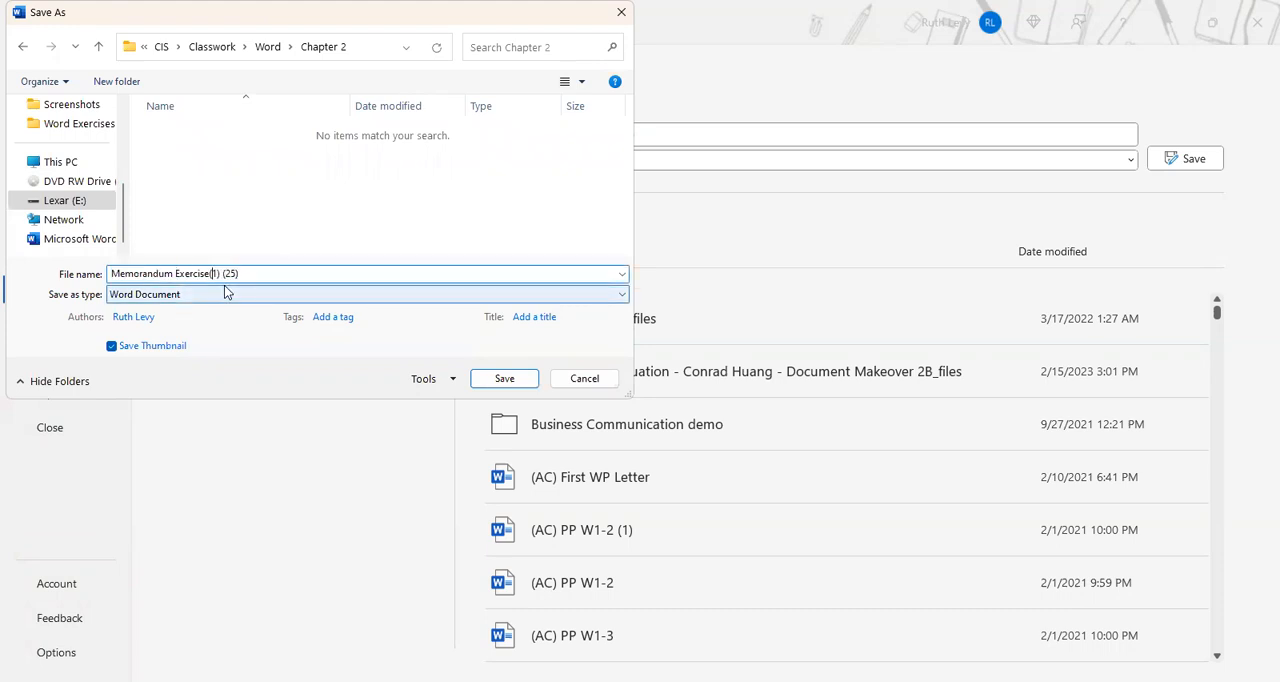
{"action": "key", "text": "BackSpace"}
{"action": "key", "text": "Delete"}
{"action": "key", "text": "Delete"}
{"action": "key", "text": "Delete"}
{"action": "key", "text": "Delete"}
{"action": "key", "text": "Delete"}
{"action": "key", "text": "Delete"}
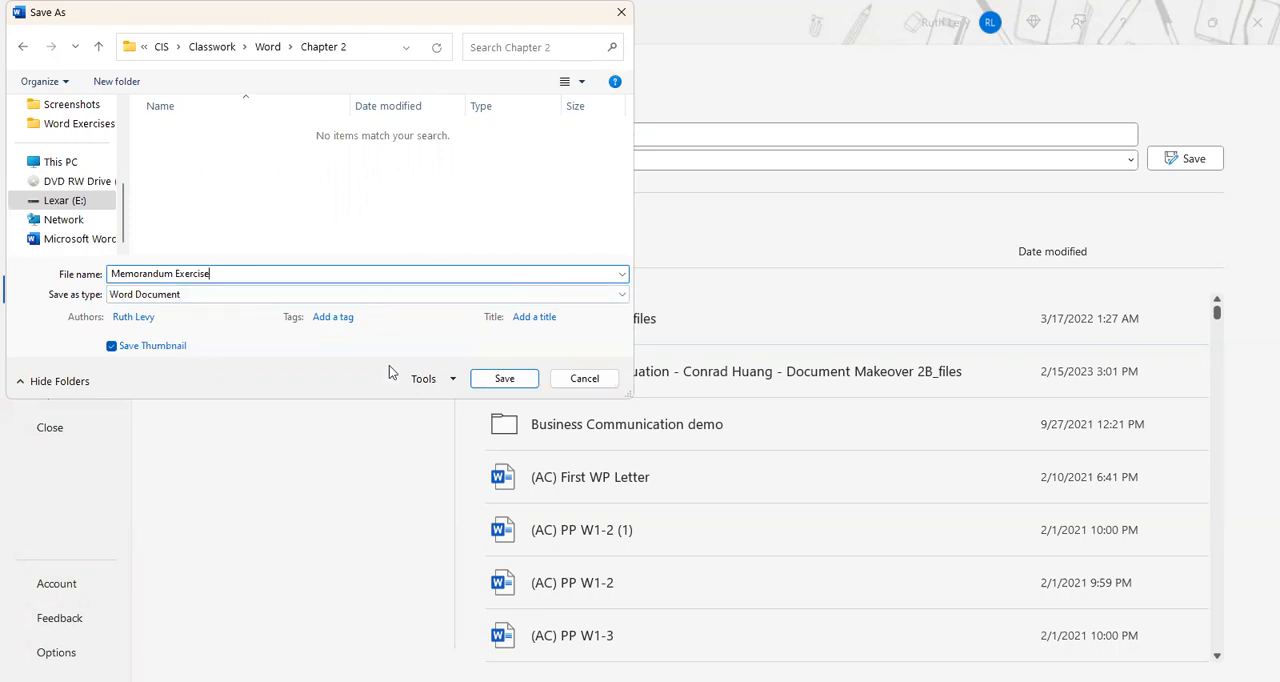
{"action": "left_click", "coordinate": [504, 378]}
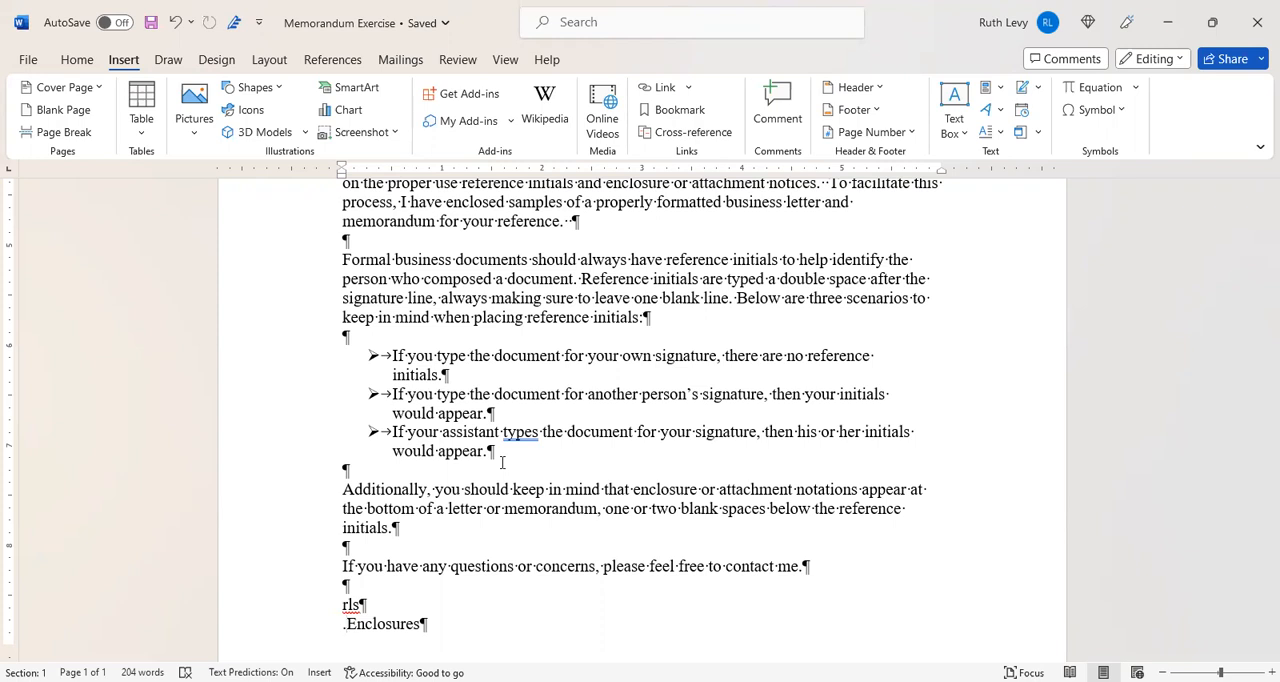
- Remove the stray period before Enclosures and save the memo again
{"action": "left_click", "coordinate": [346, 627]}
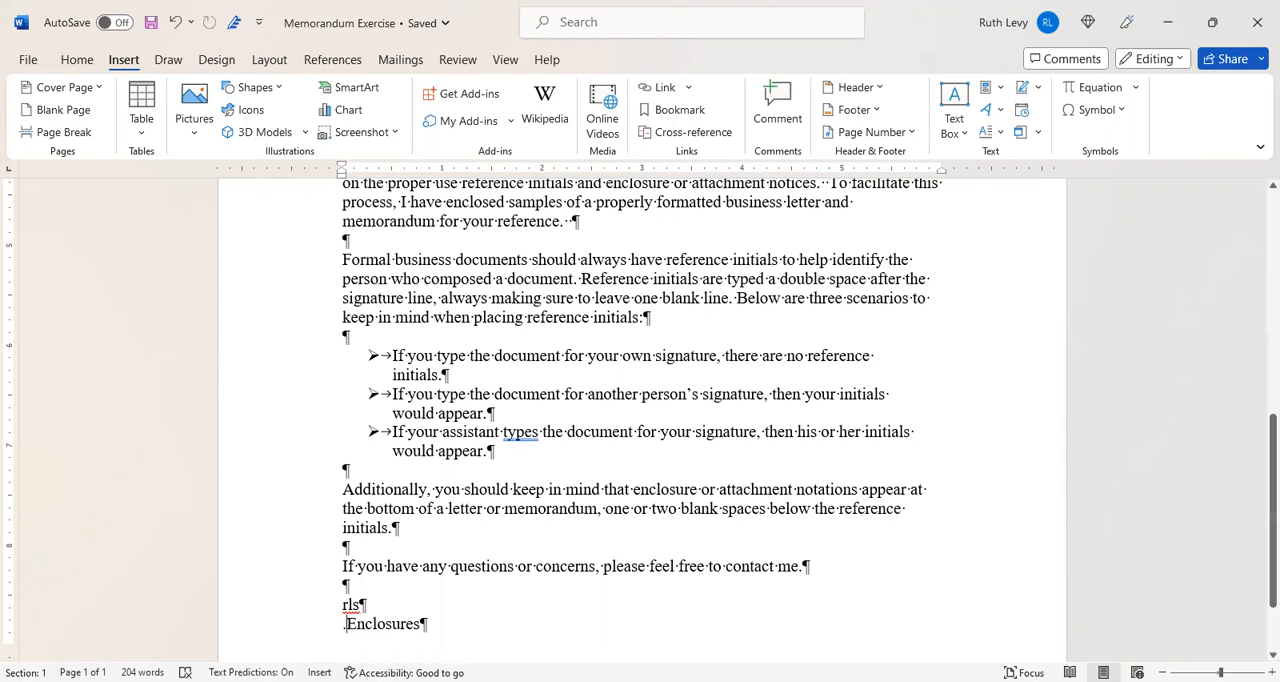
{"action": "key", "text": "BackSpace"}
{"action": "left_click", "coordinate": [151, 23]}
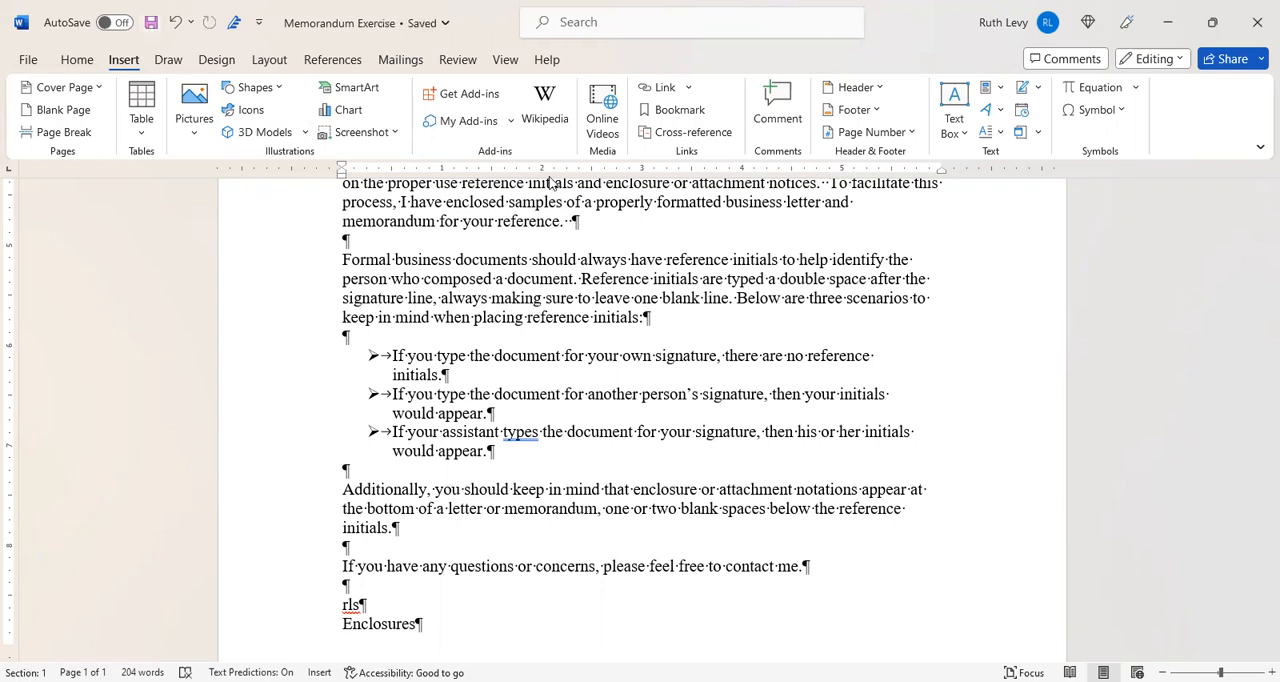